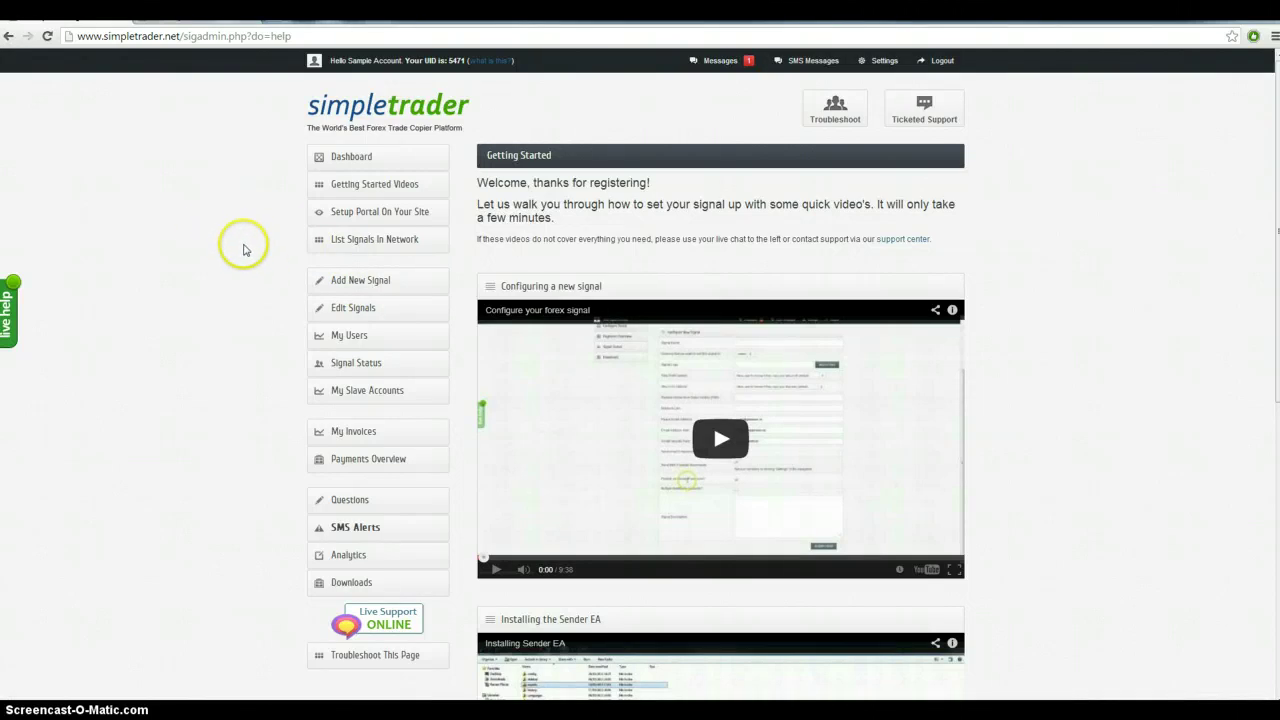
Start a new signal named 'Sample Signal' and switch to the MetaTrader EURUSD H4 chart.
click(372, 284)
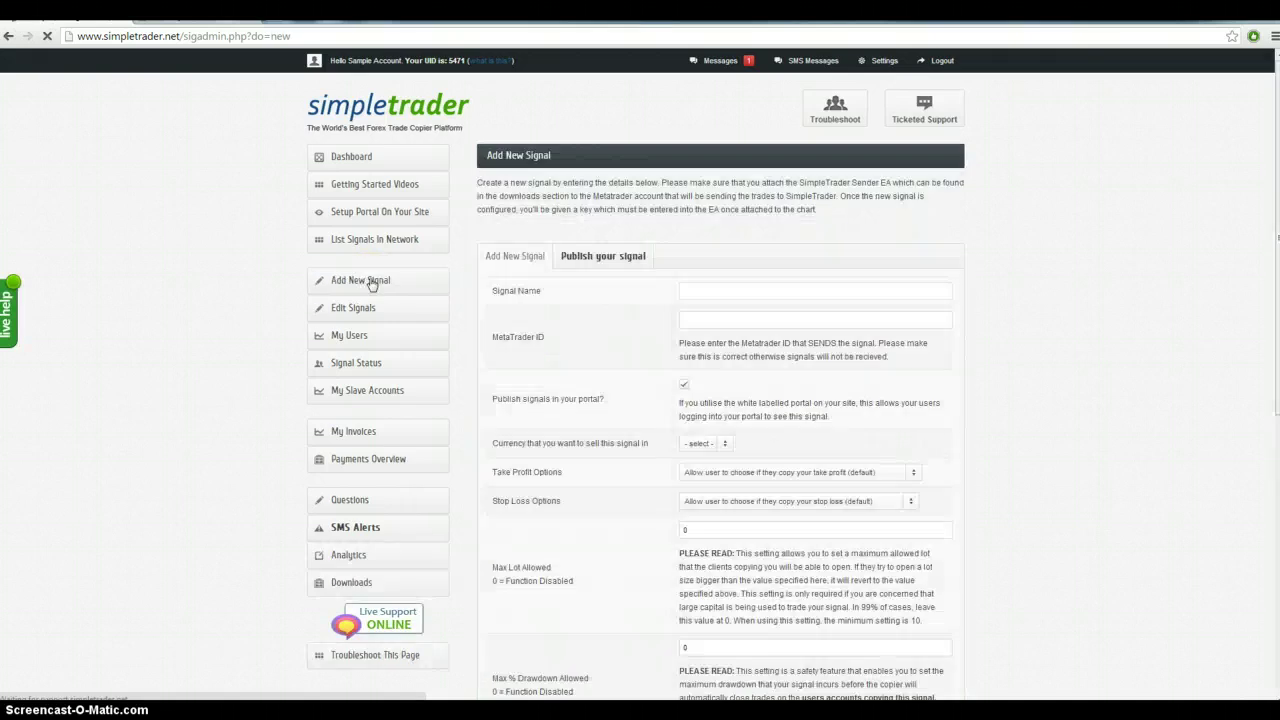
click(700, 288)
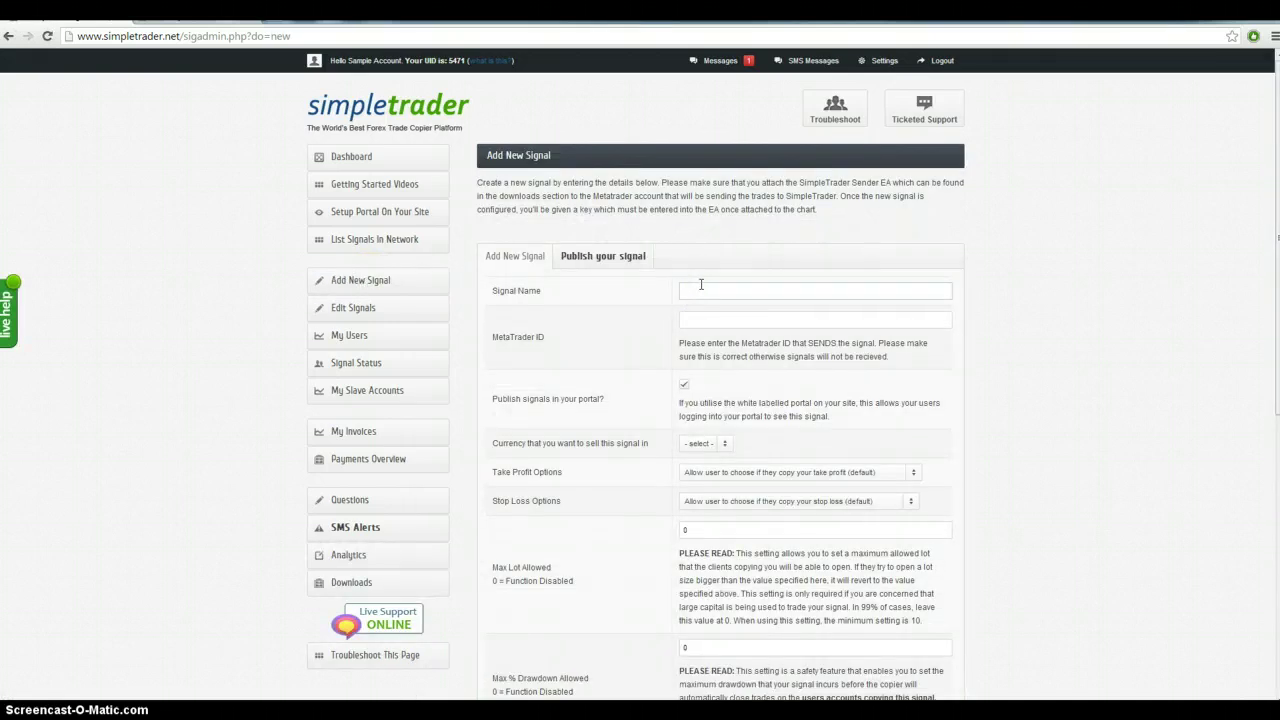
text(Sm)
text(m)
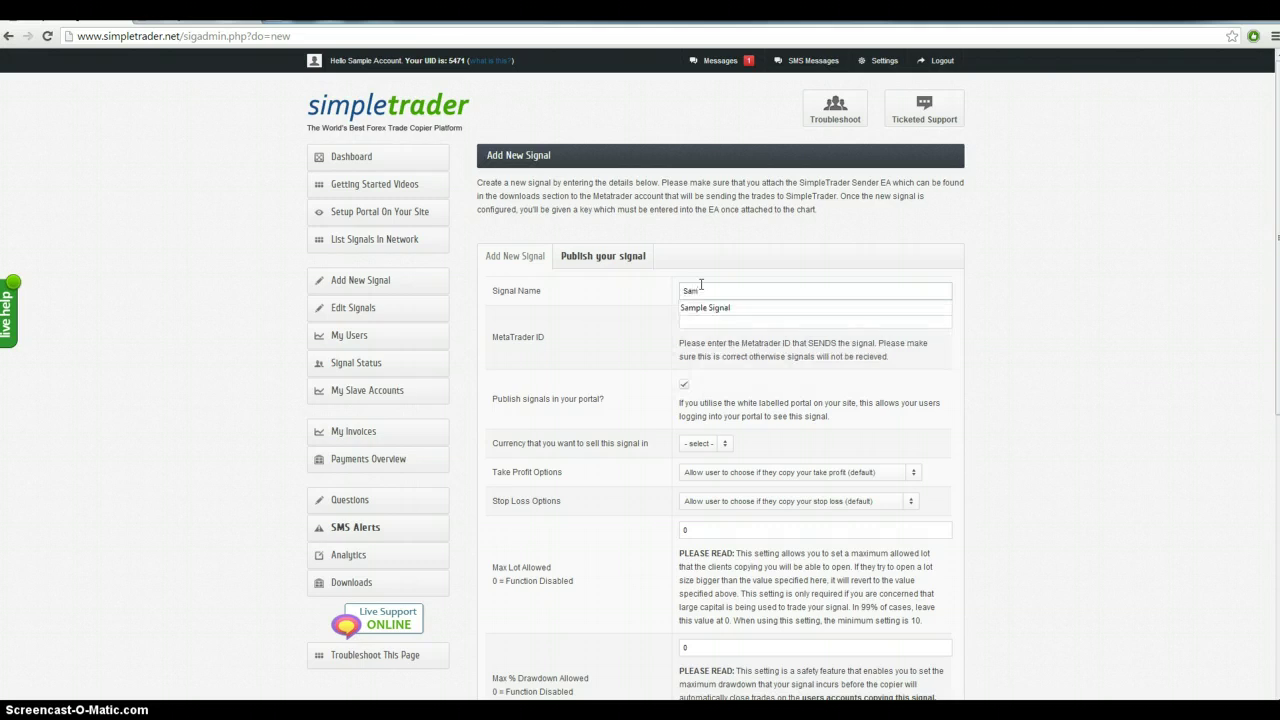
click(710, 309)
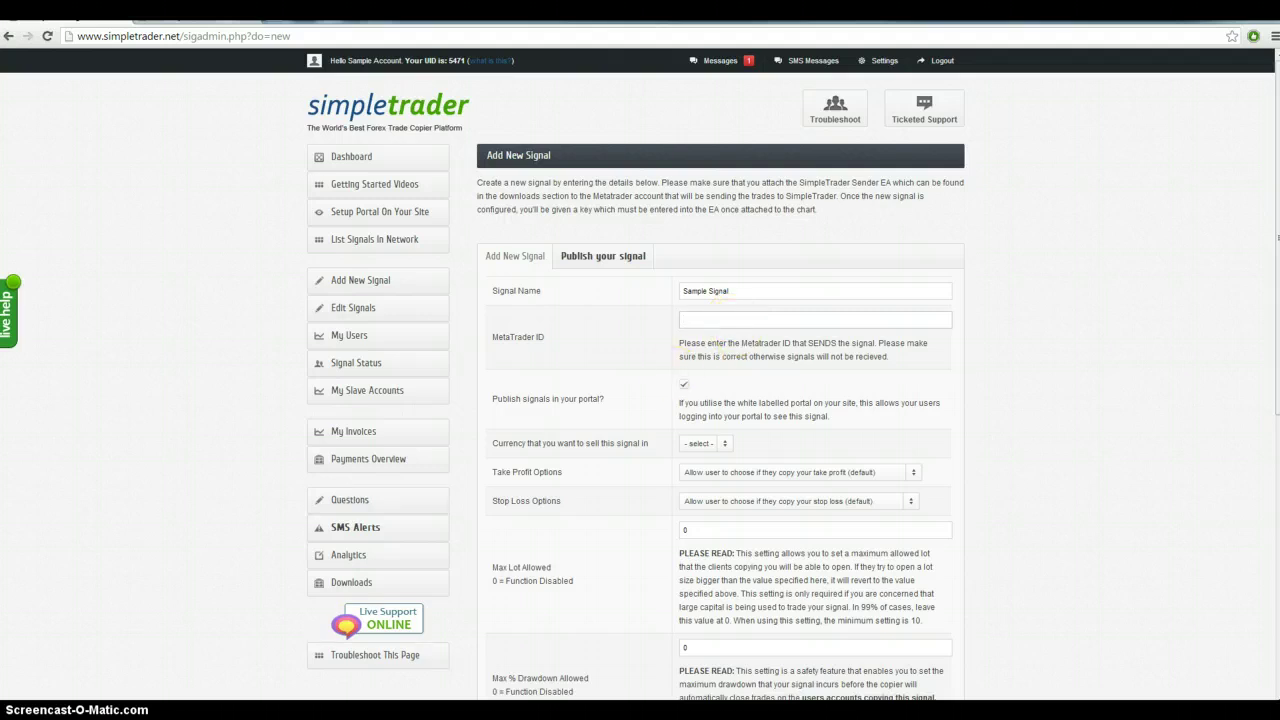
click(463, 715)
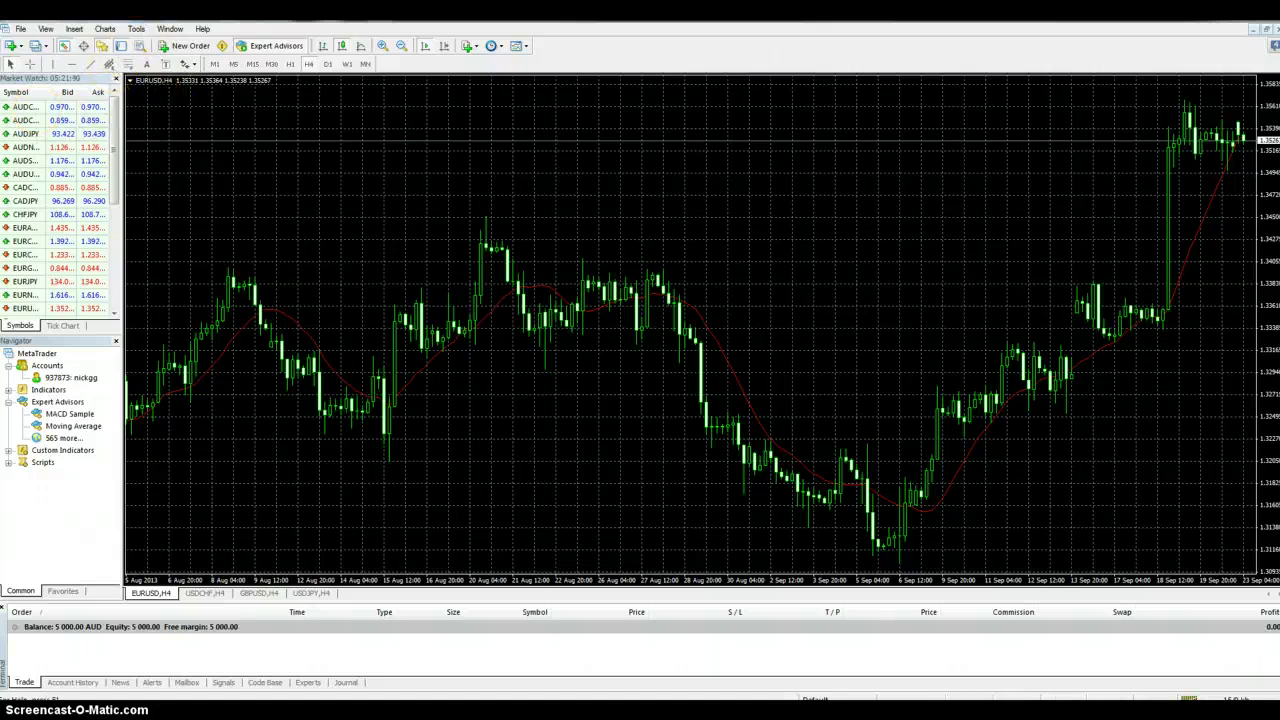
Return from MetaTrader to the browser's new-signal form and begin the MetaTrader ID field.
key(super+Tab)
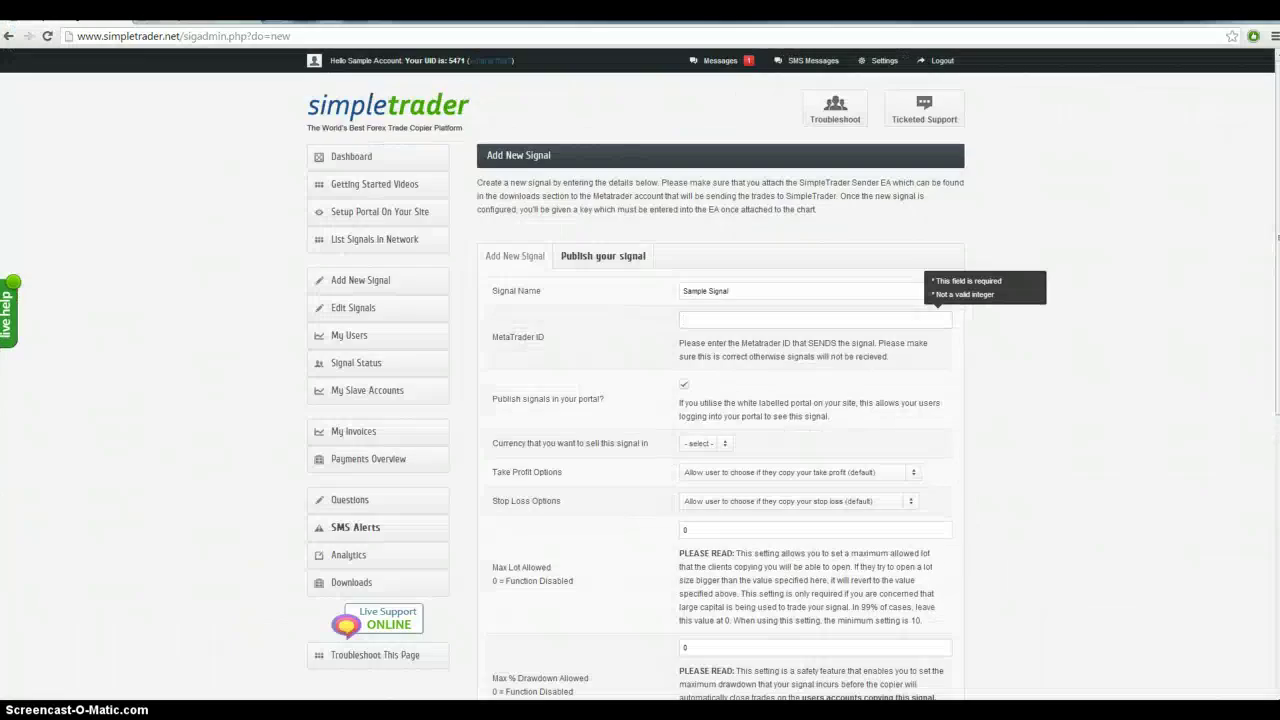
mouse_move(1276, 712)
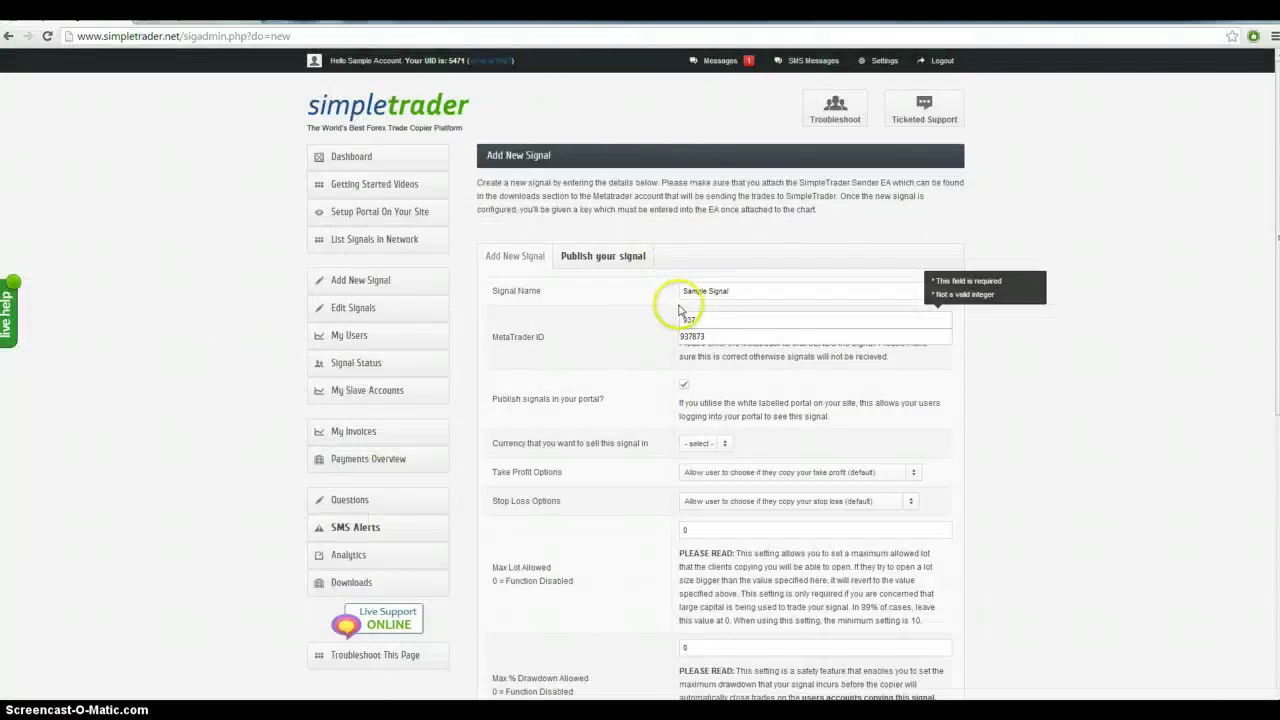
click(700, 321)
Complete the MetaTrader ID with the suggested account number and sell the signal in USD.
text(937)
click(705, 338)
scroll(616, 345, down, 2)
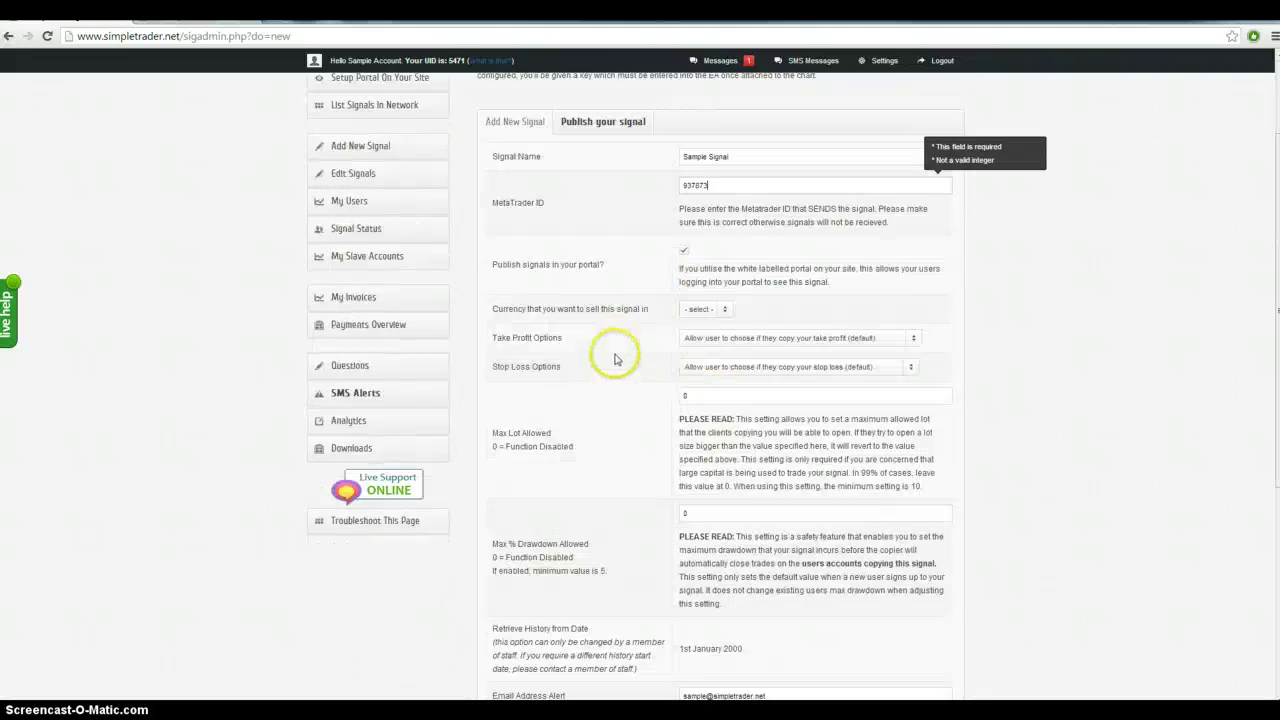
click(712, 310)
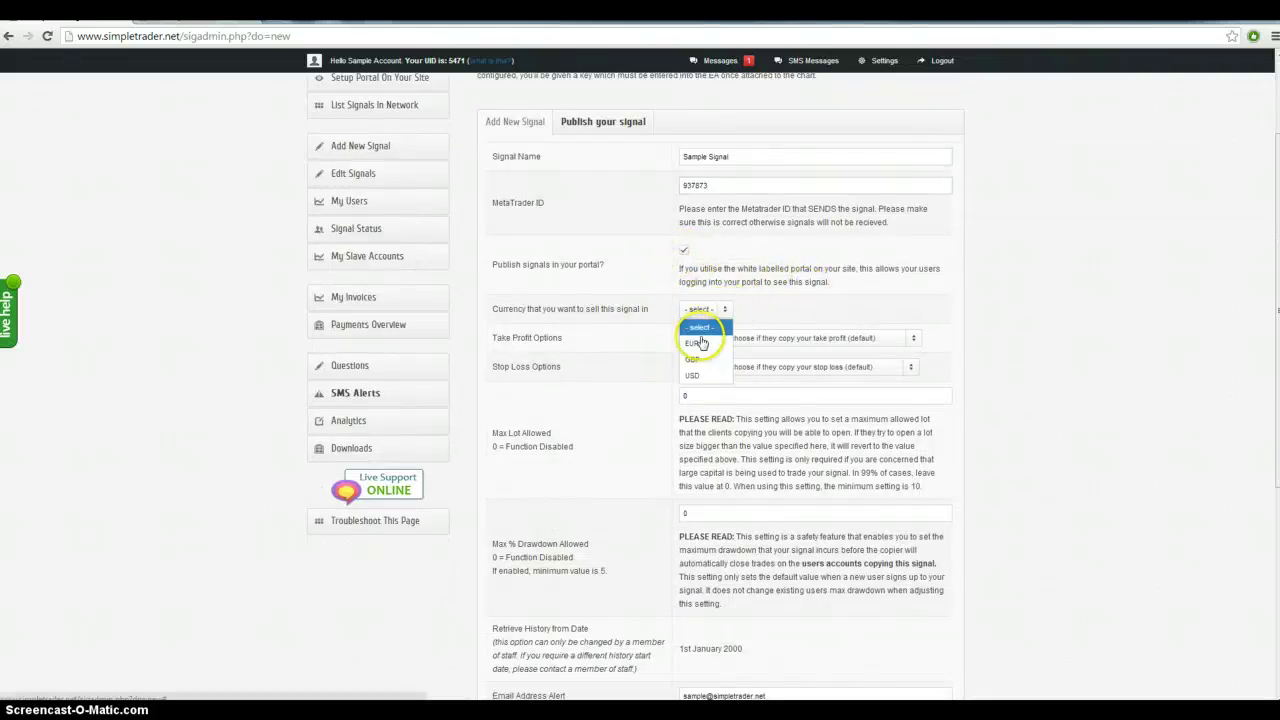
click(689, 380)
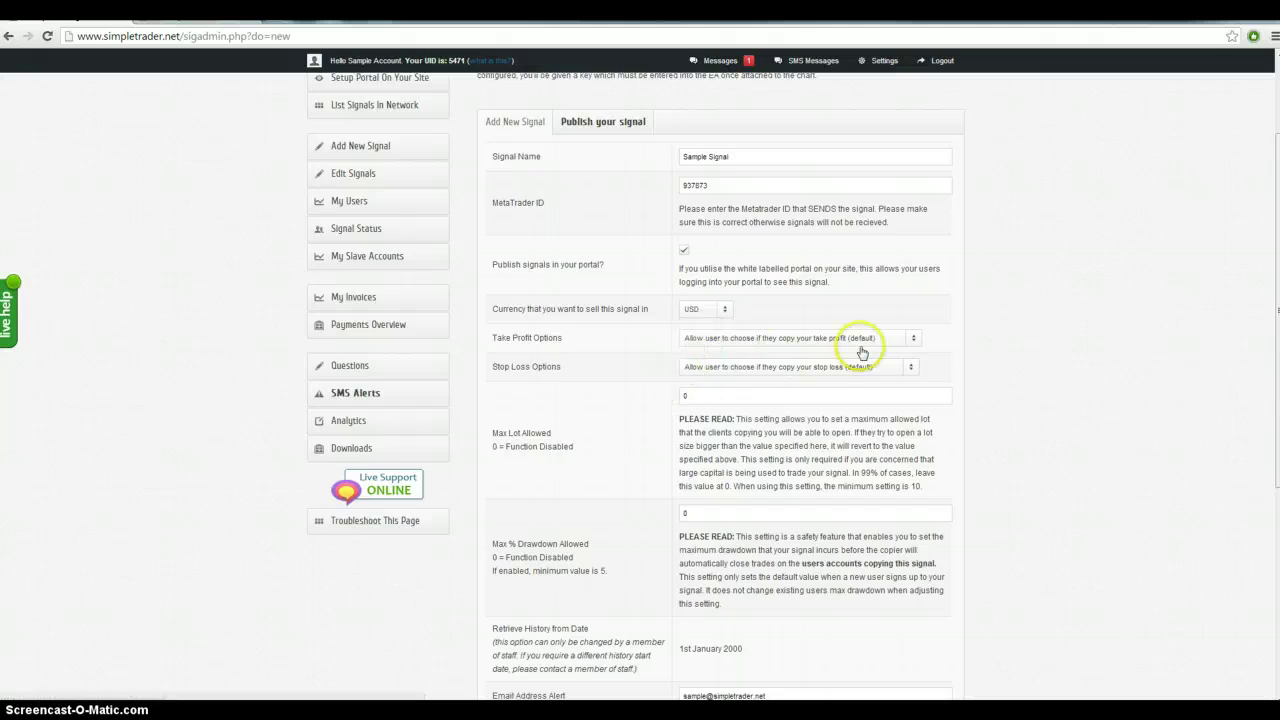
Review the remaining settings: Max % Drawdown 0, history from 1 January 2000, disconnect alerts on.
scroll(890, 330, down, 2)
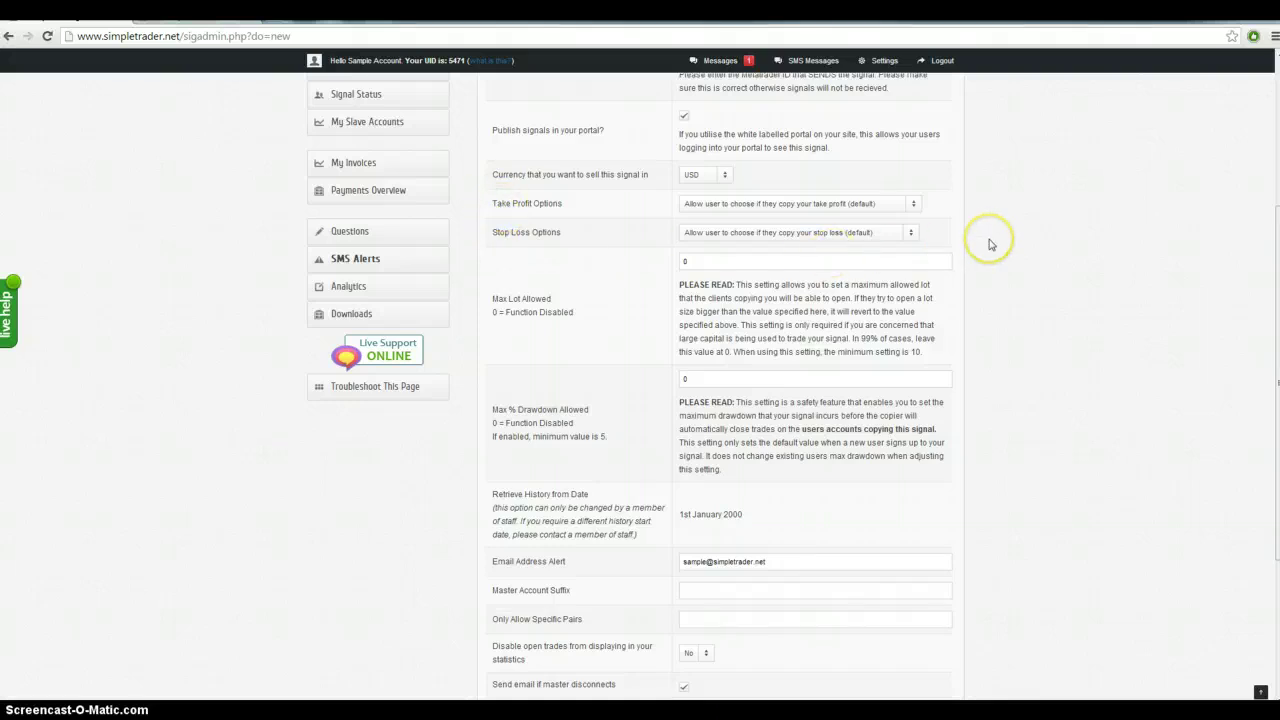
scroll(985, 240, down, 1)
click(752, 193)
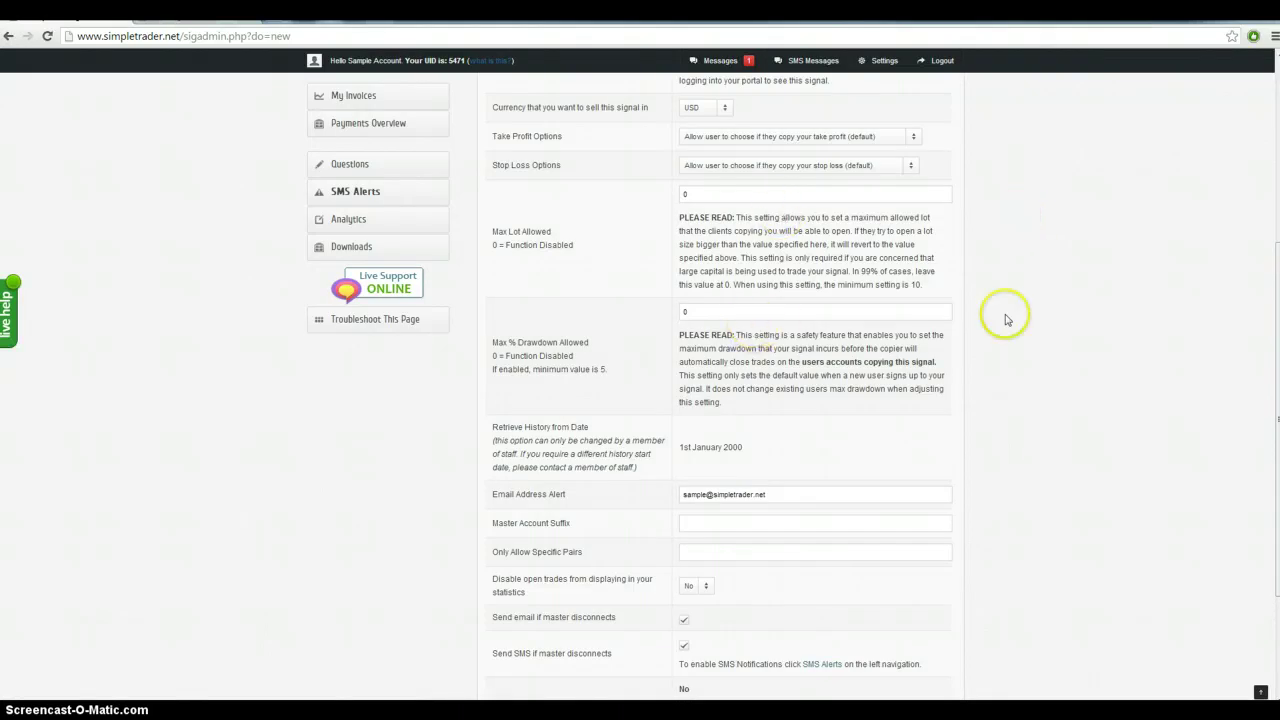
scroll(1010, 320, down, 1)
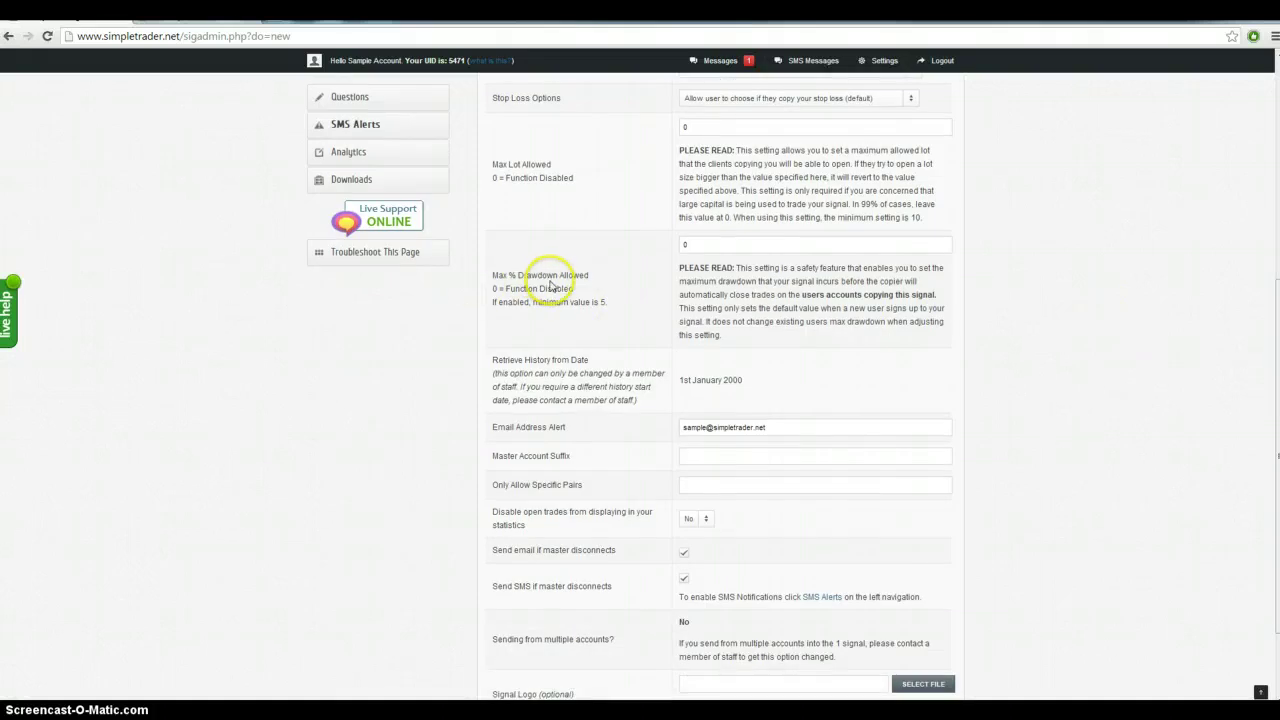
scroll(575, 293, down, 2)
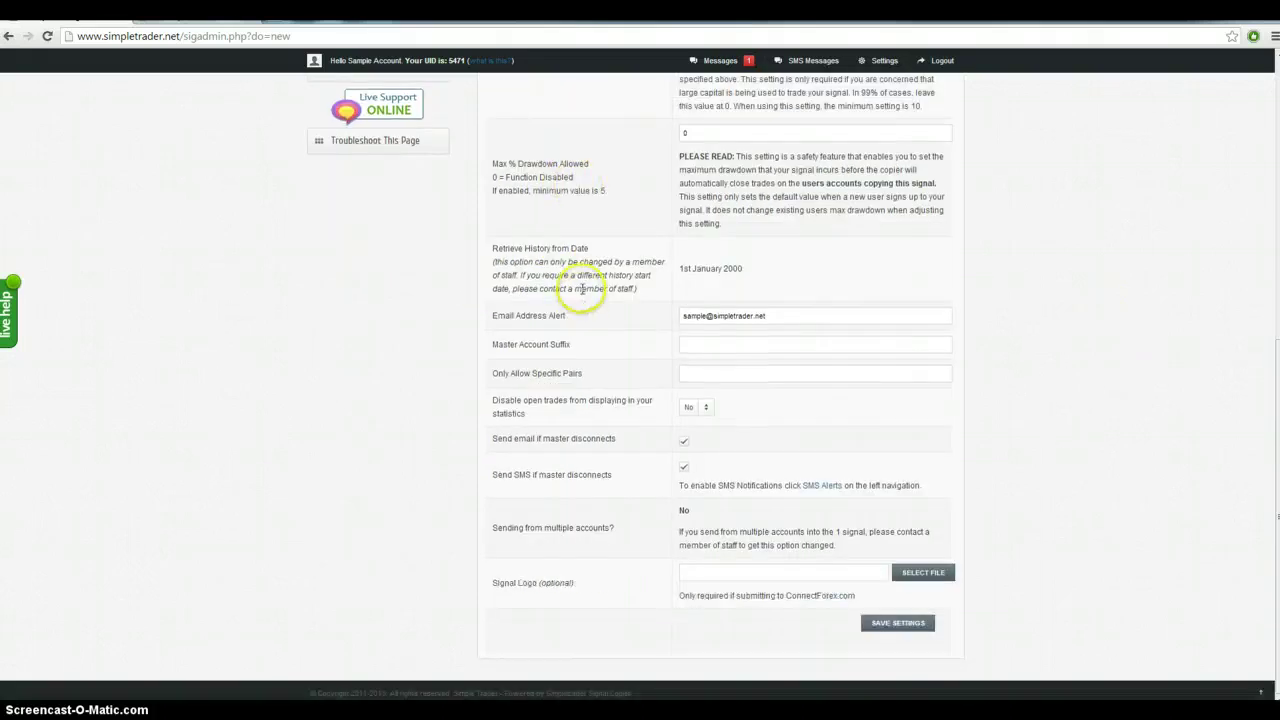
drag(745, 268, 676, 270)
click(703, 270)
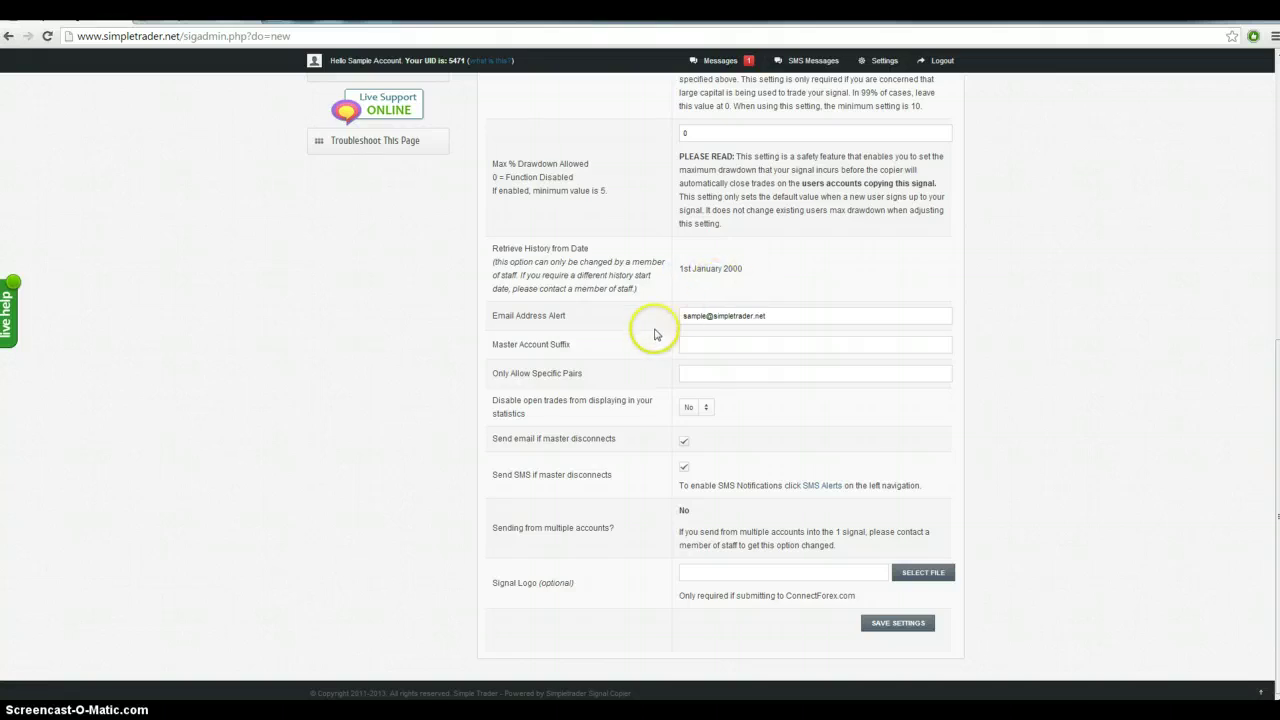
mouse_move(690, 341)
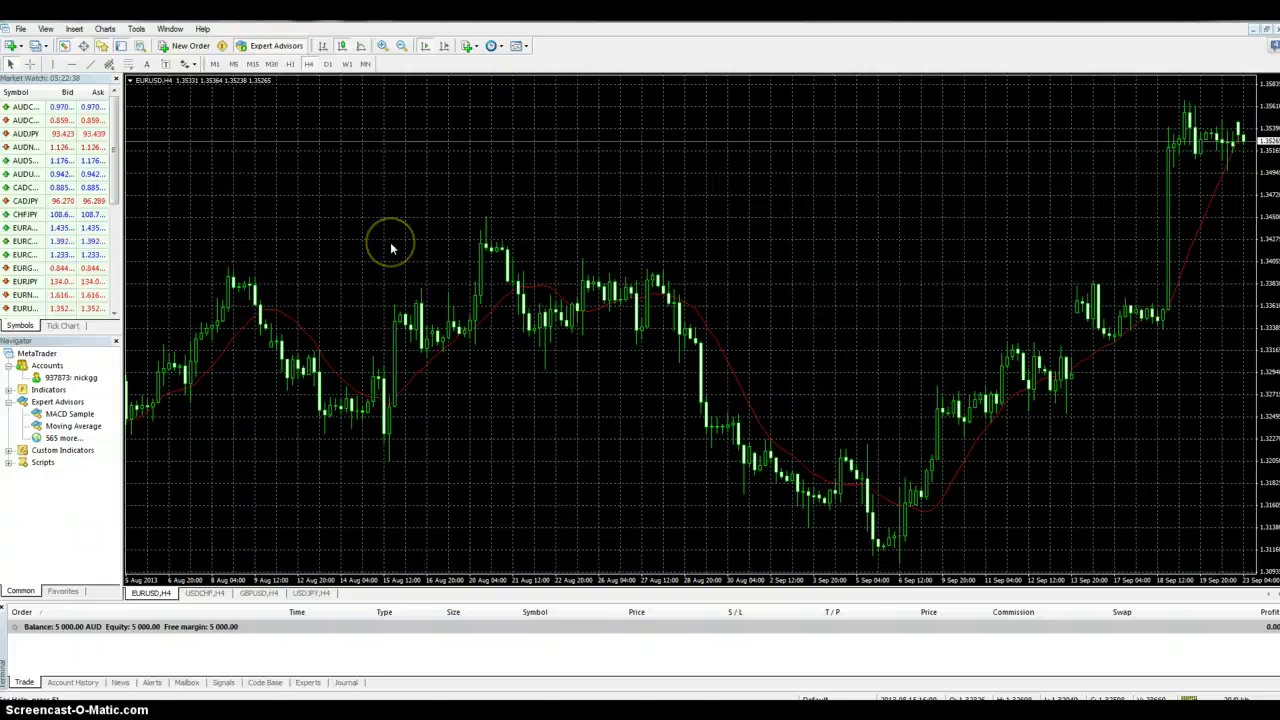
key(alt+Tab)
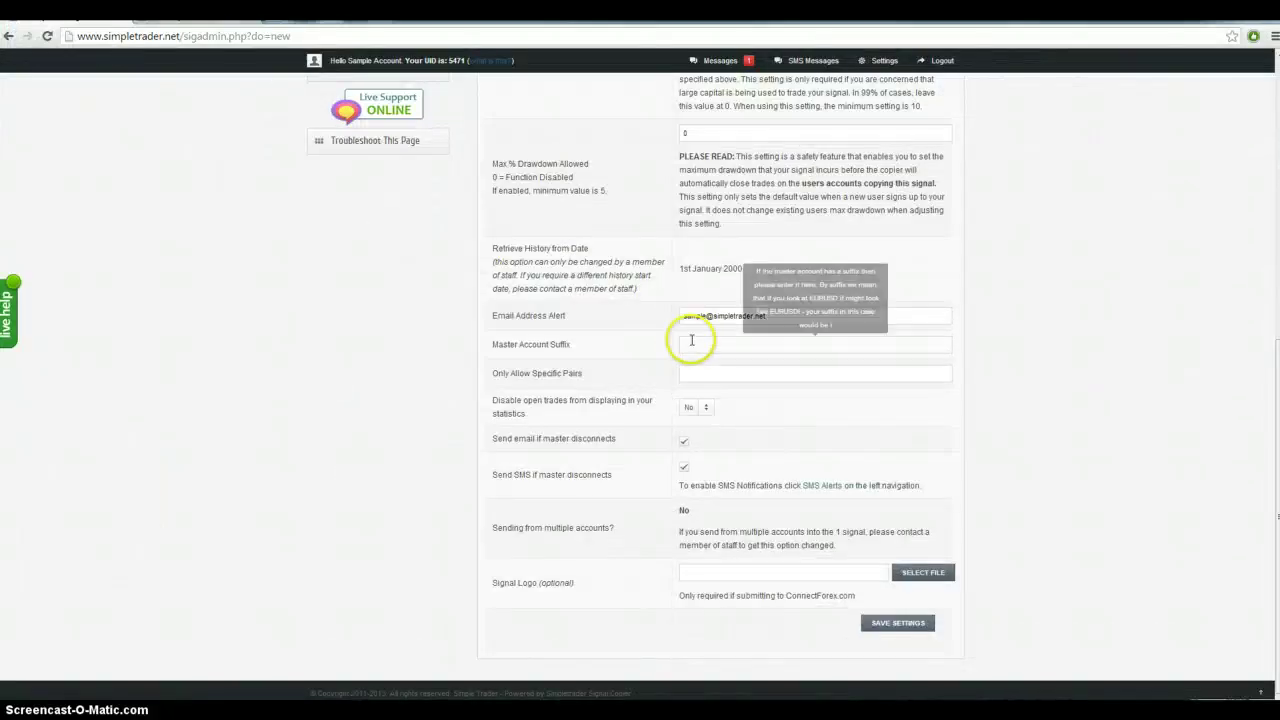
key(Tab)
text(.fx)
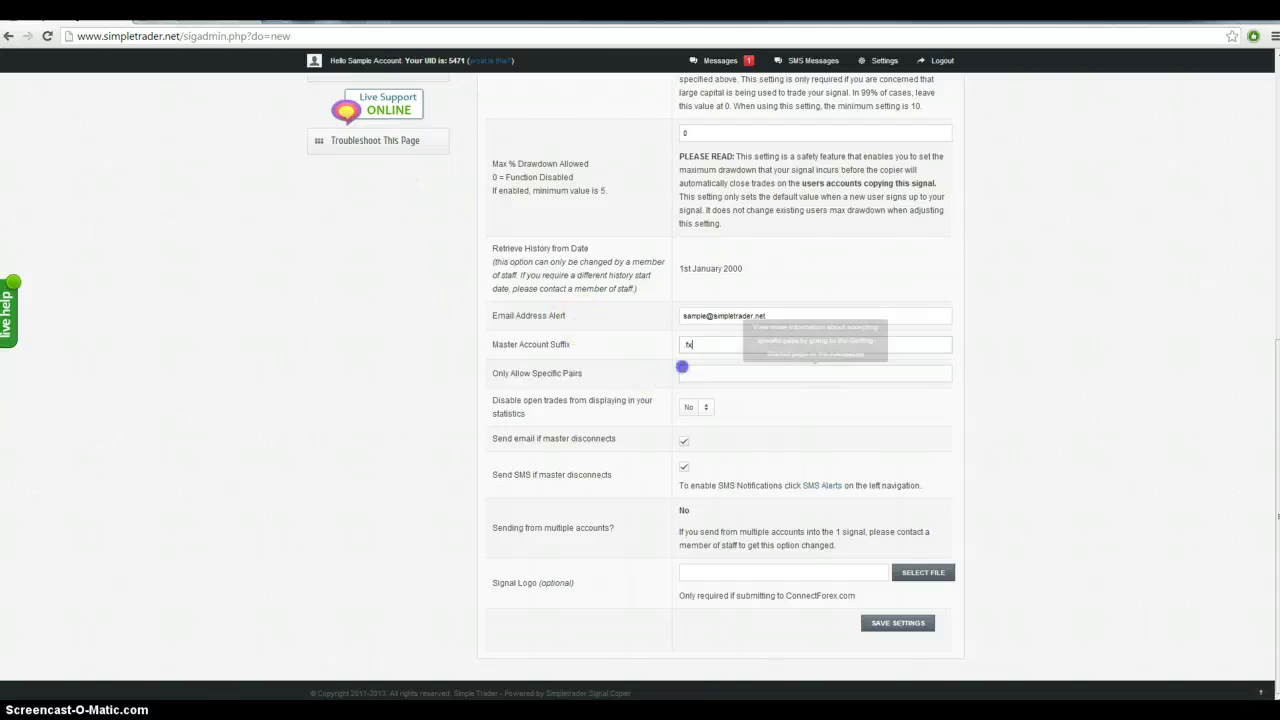
click(684, 370)
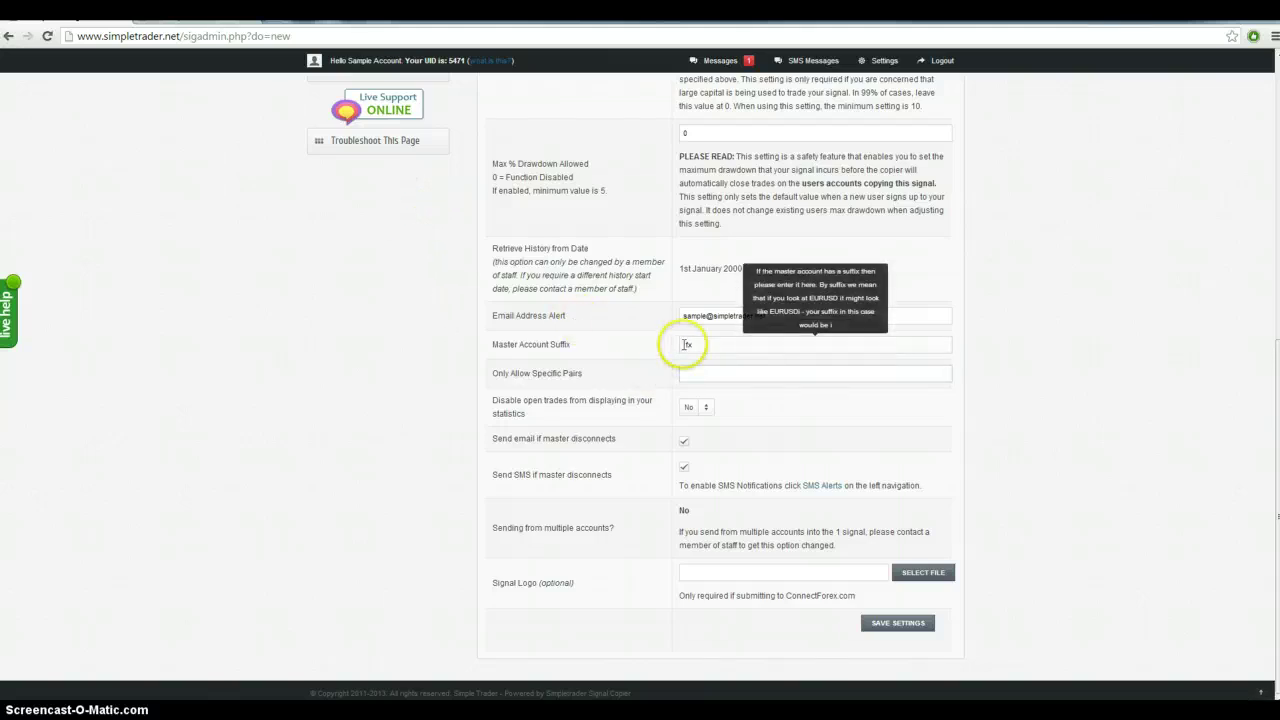
click(636, 346)
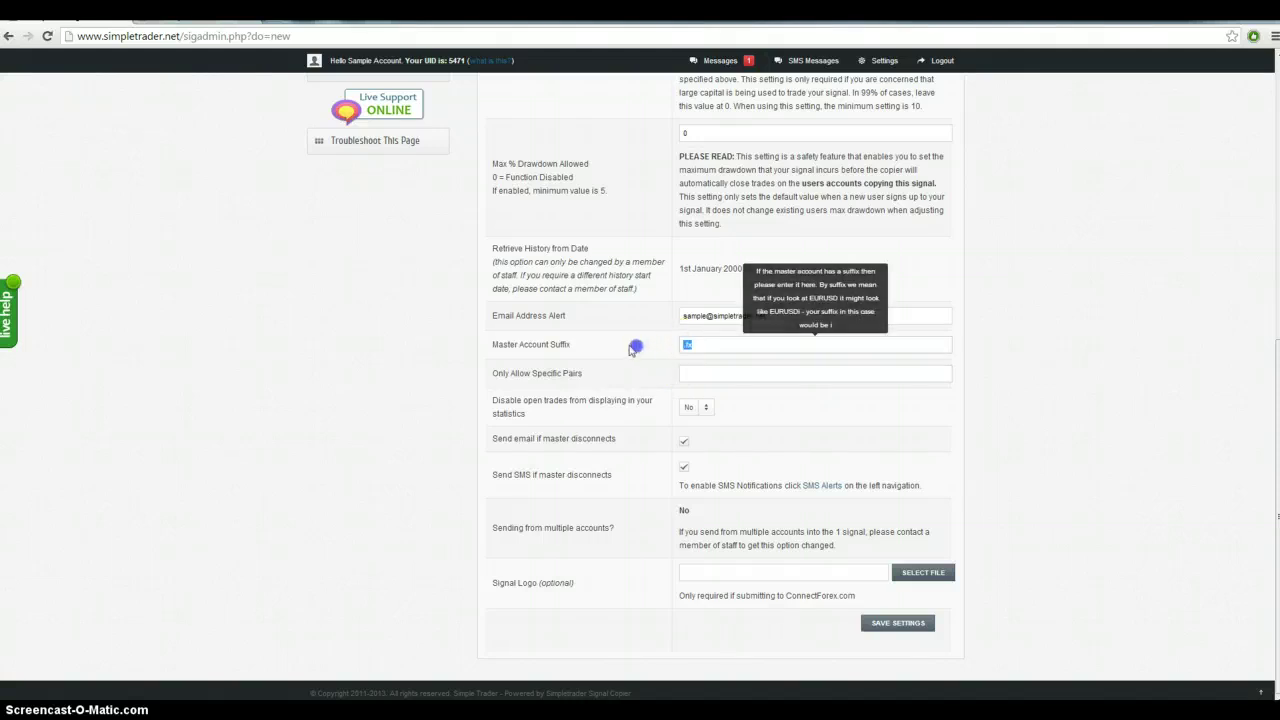
key(BackSpace)
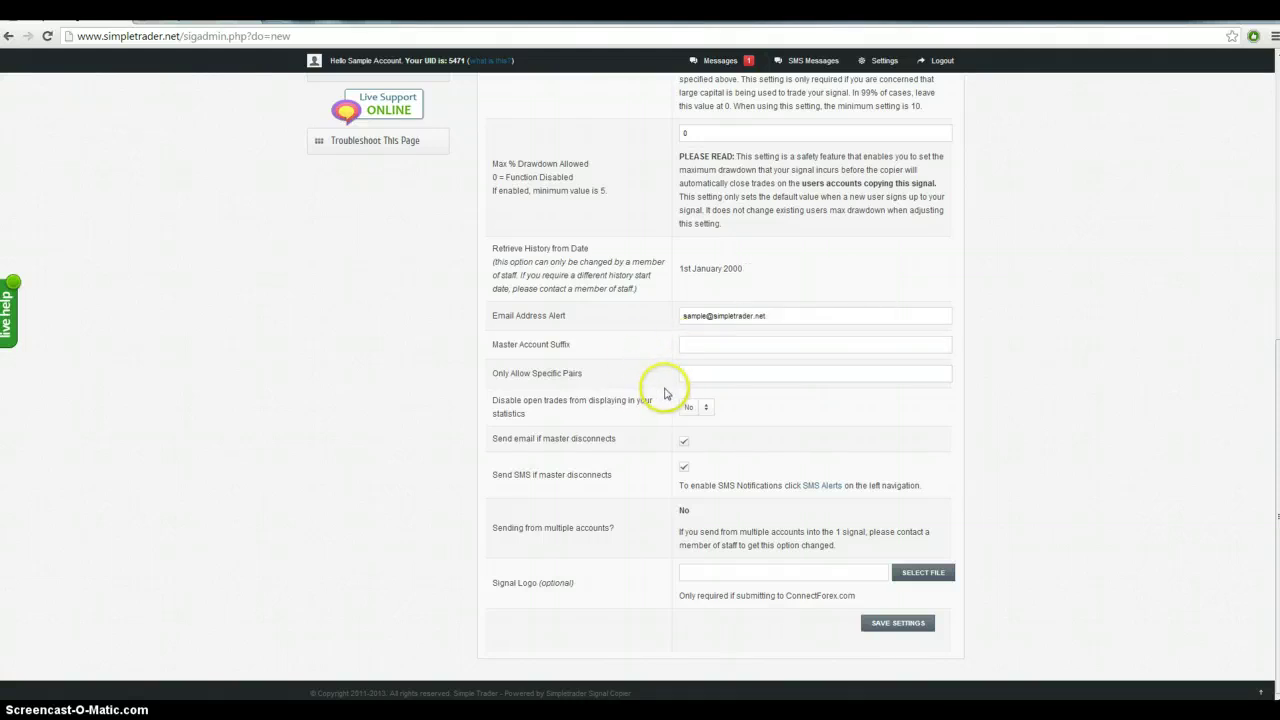
click(685, 374)
click(691, 414)
click(691, 414)
click(690, 420)
click(721, 411)
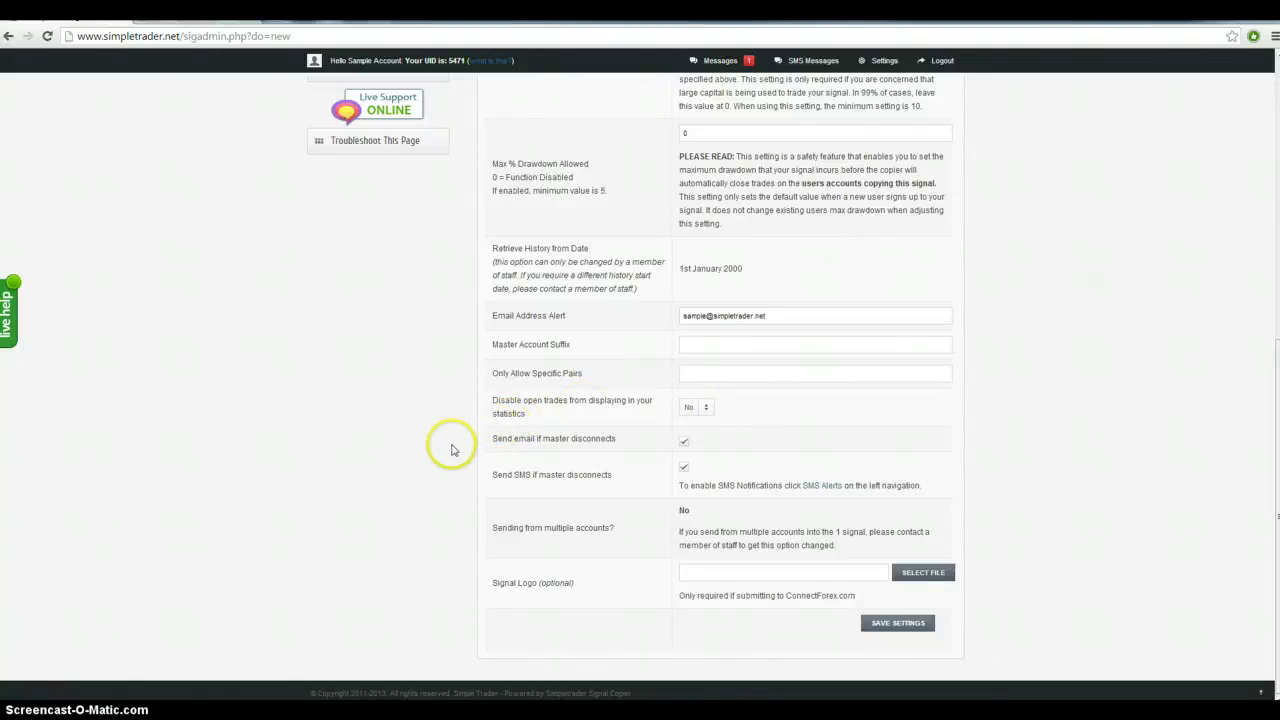
click(686, 443)
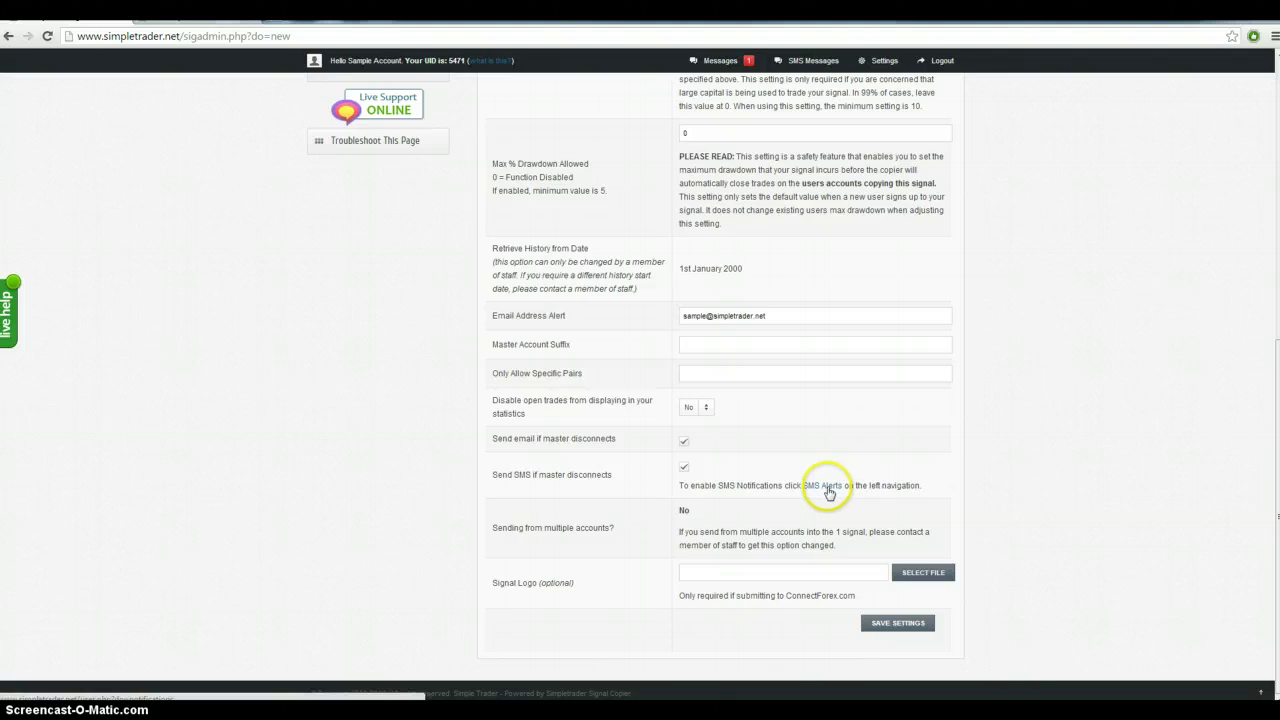
click(684, 442)
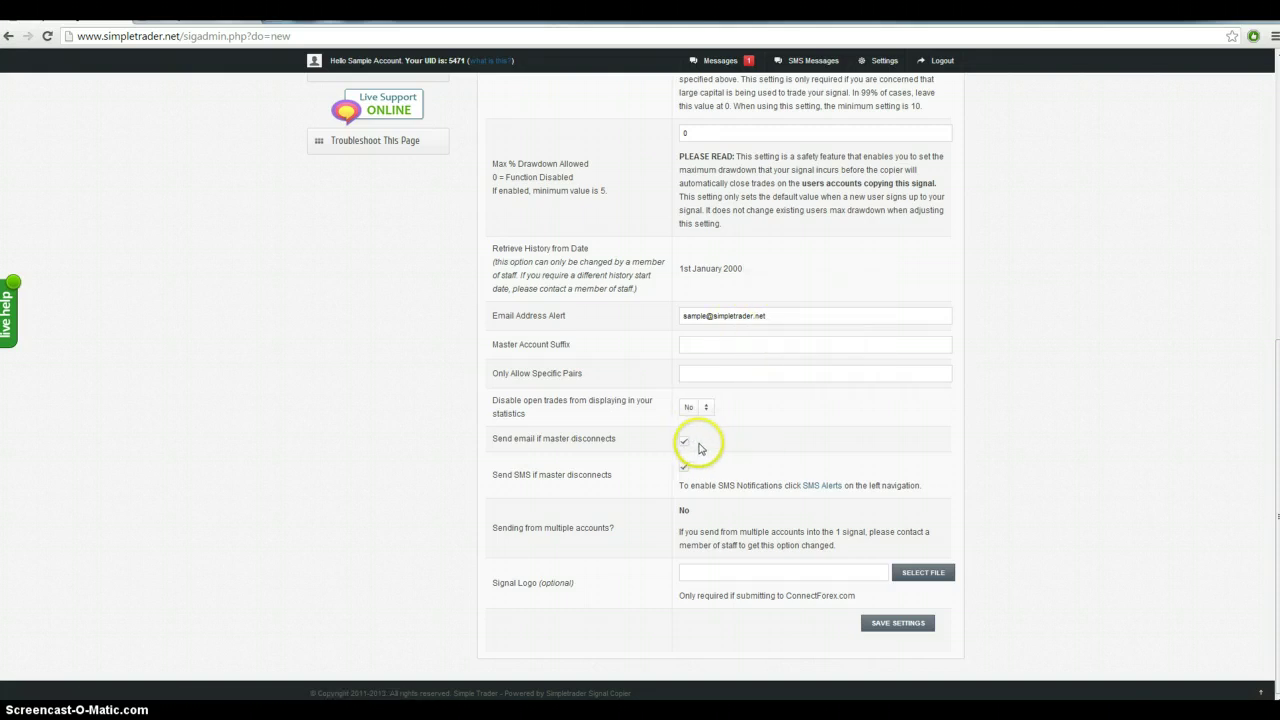
drag(786, 316, 673, 316)
click(673, 316)
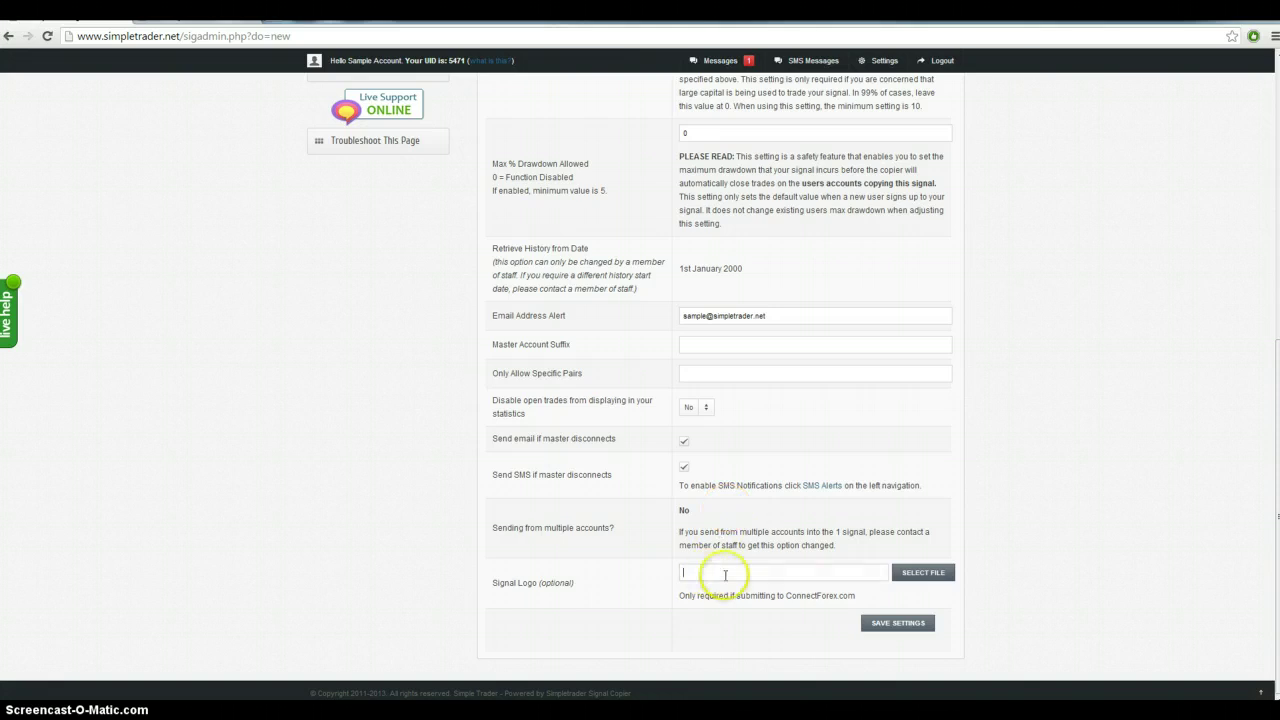
Attach the activity-monitor-1 icon as logo and save; the signal name is rejected as already used.
click(925, 573)
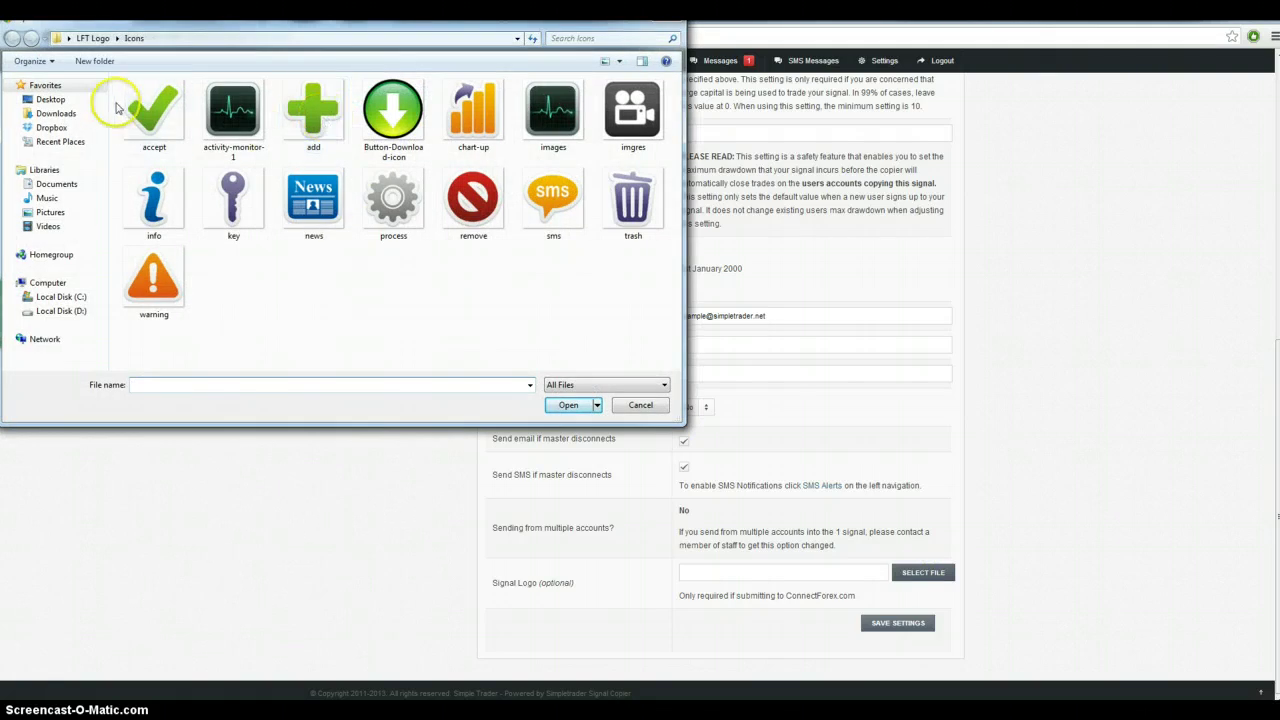
click(233, 110)
click(570, 404)
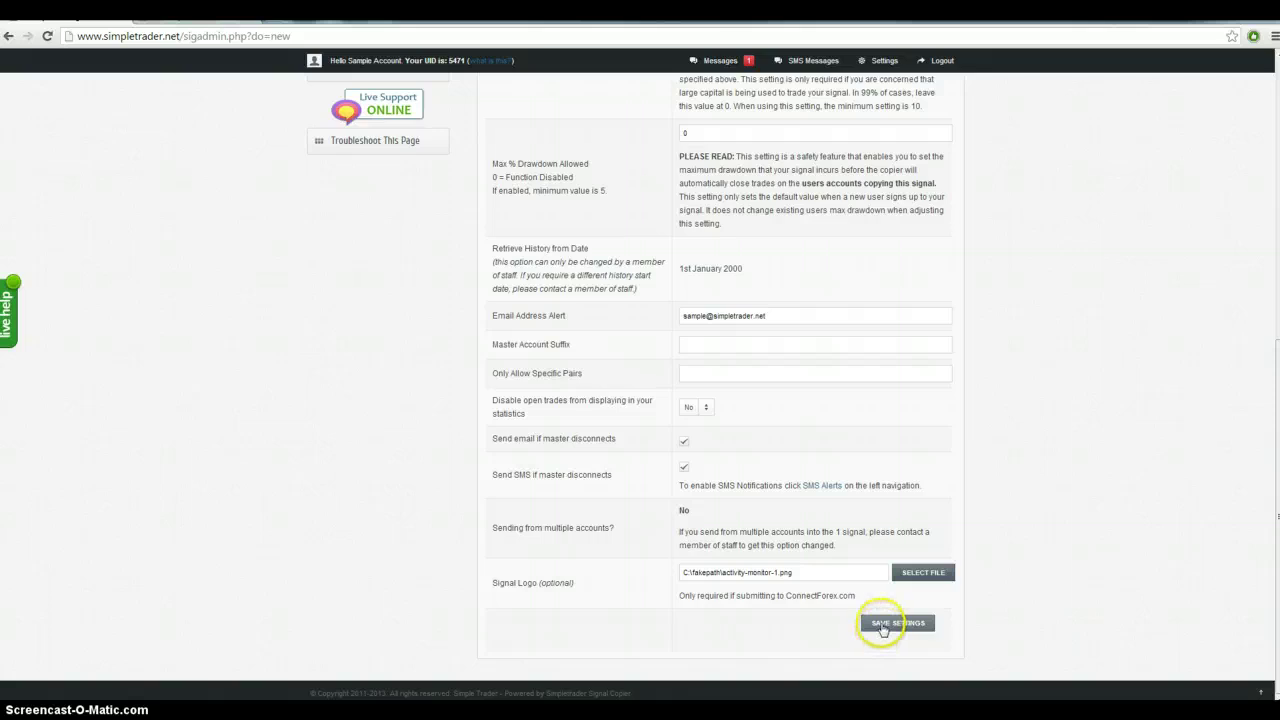
click(884, 625)
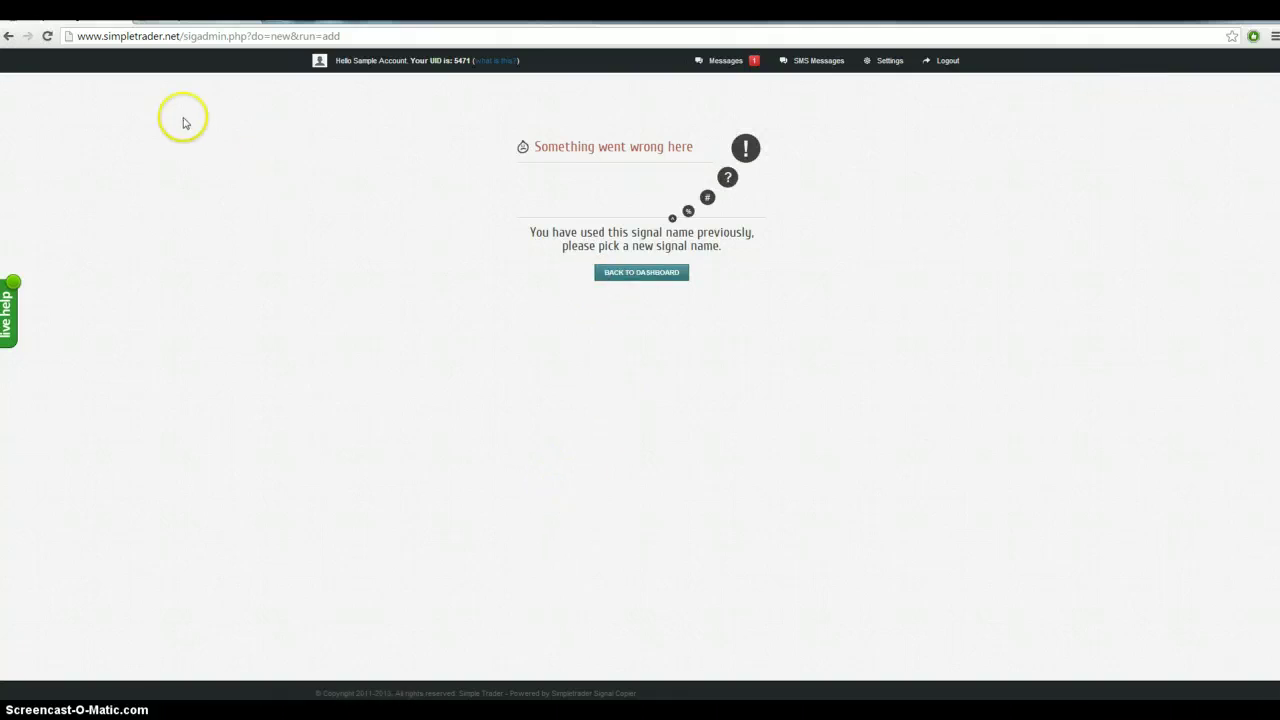
Go back to the form and rename the signal to 'Sample Signal.'.
click(10, 37)
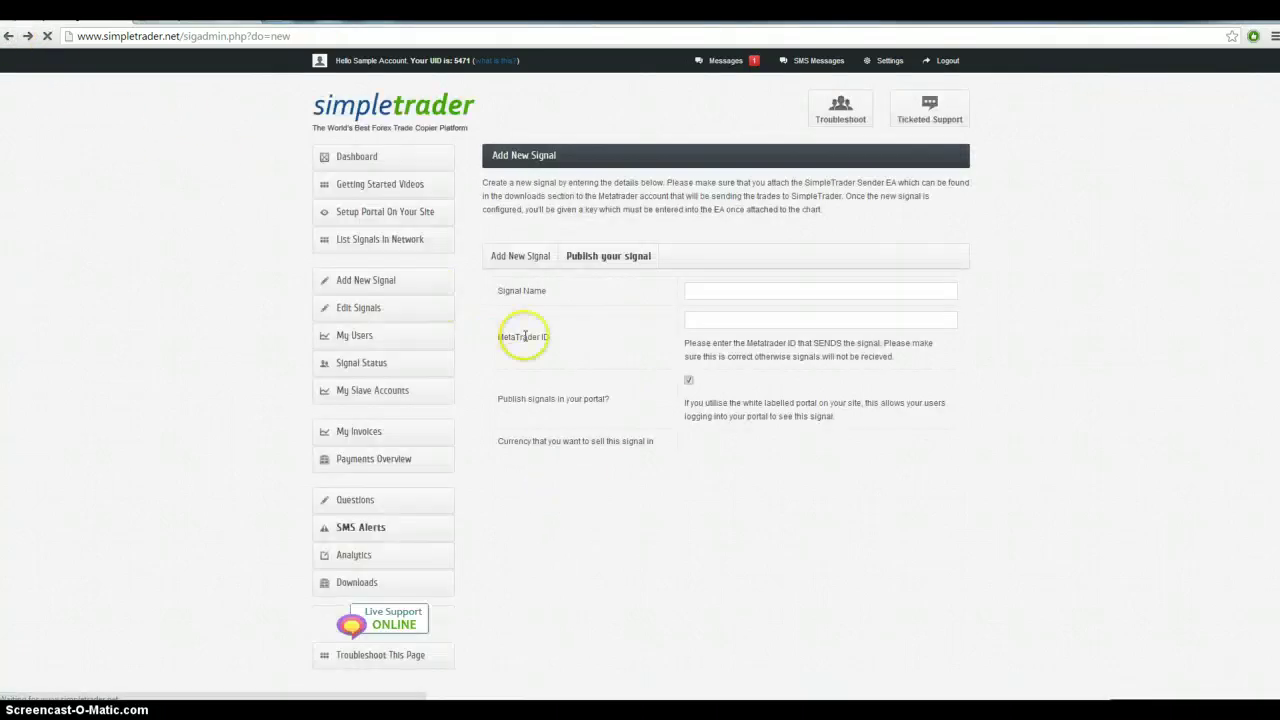
scroll(640, 370, up, 6)
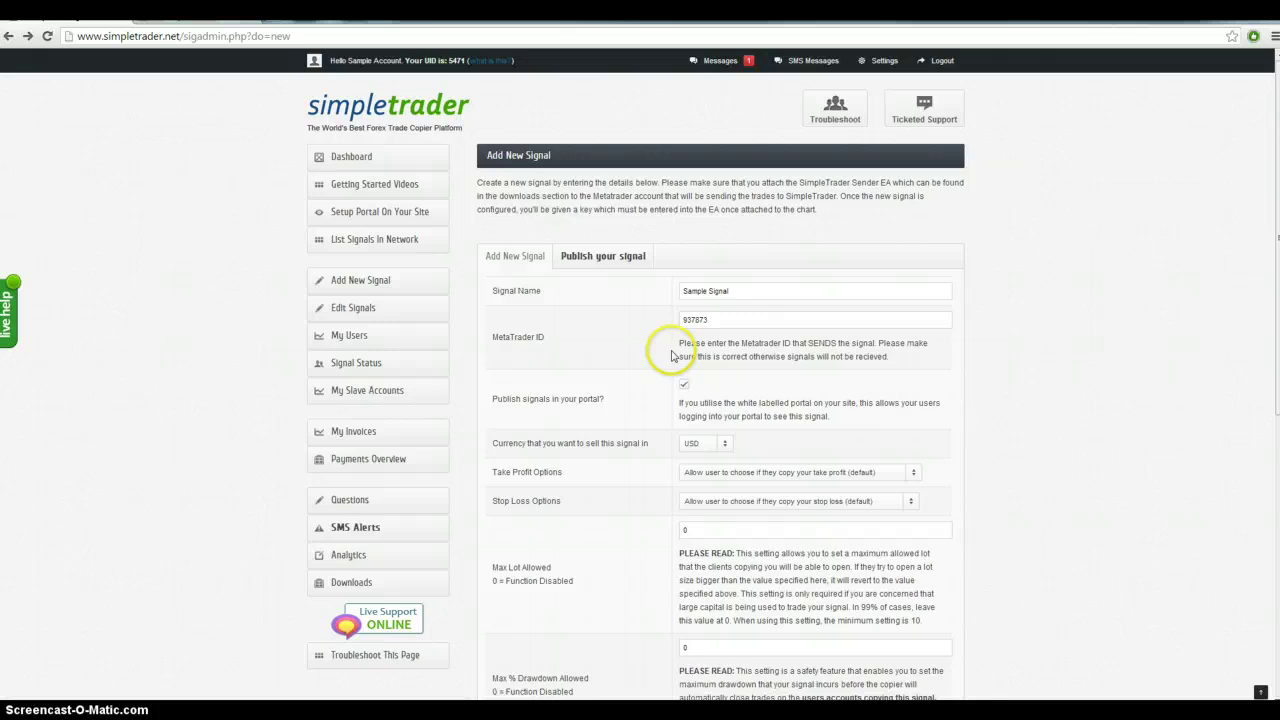
click(741, 292)
text(.)
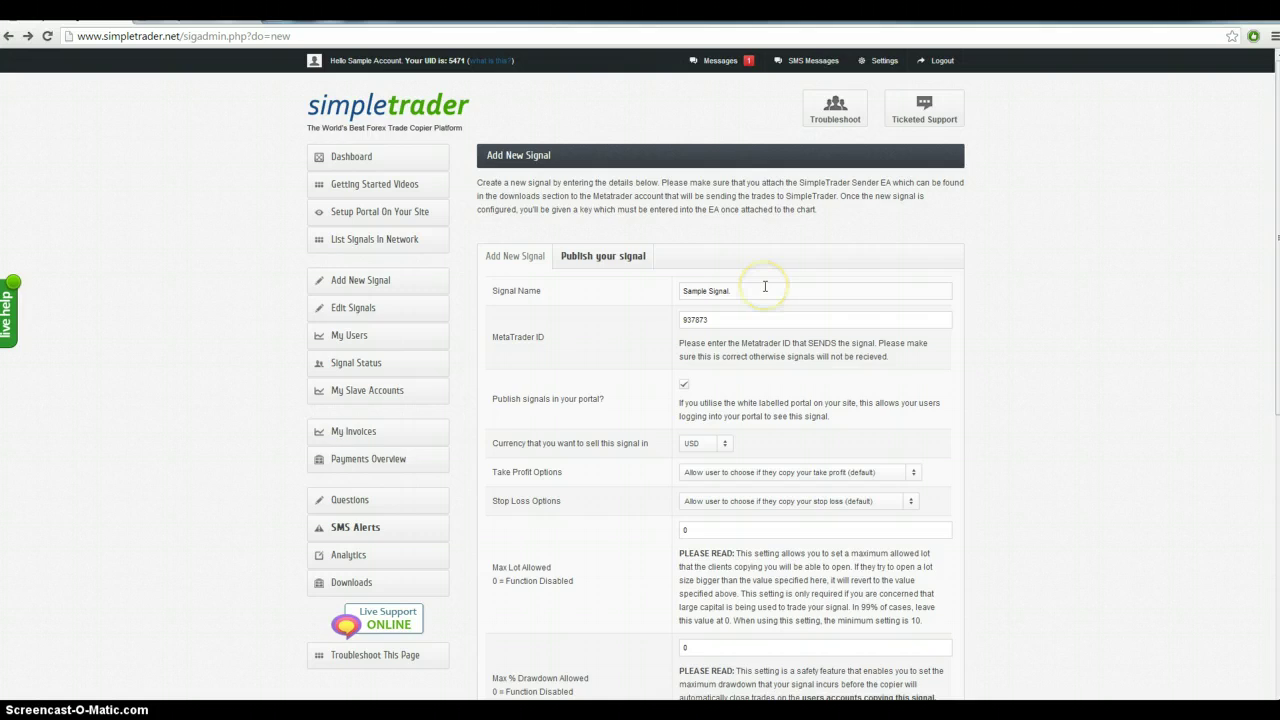
scroll(765, 287, down, 5)
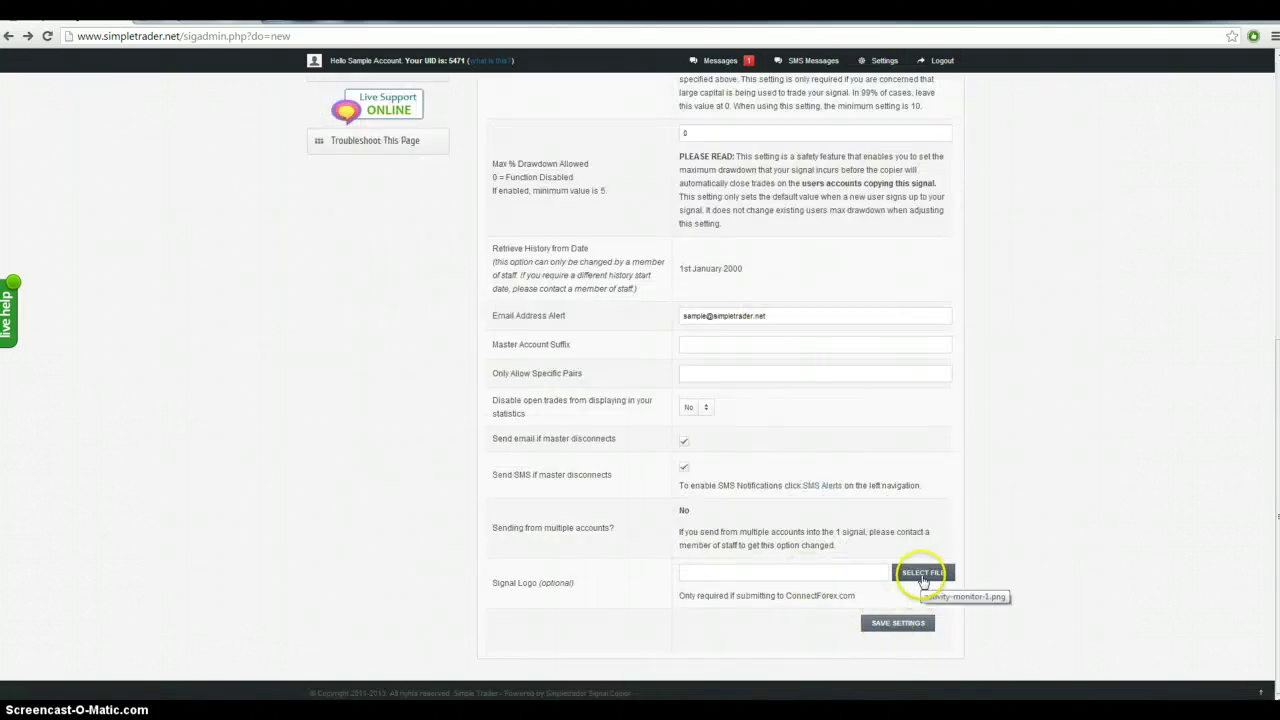
Attach the activity-monitor-1 icon as the signal logo and save the settings.
click(922, 573)
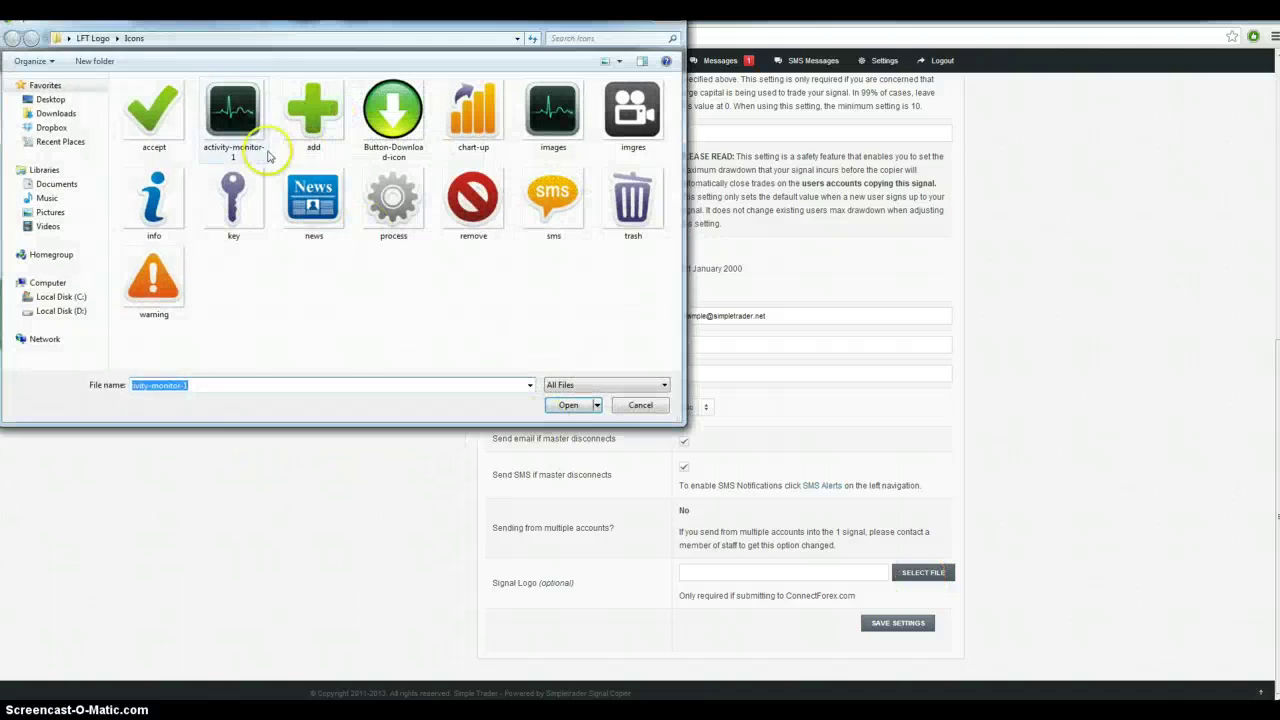
click(233, 112)
click(569, 405)
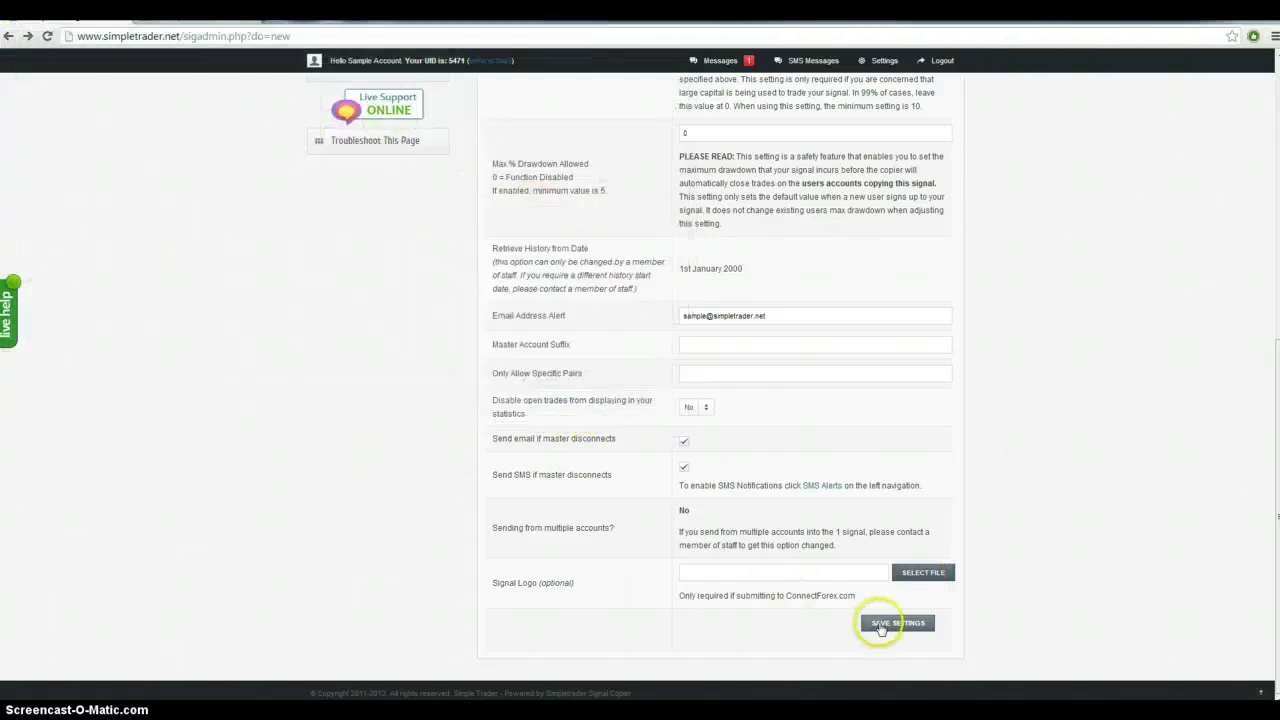
click(882, 624)
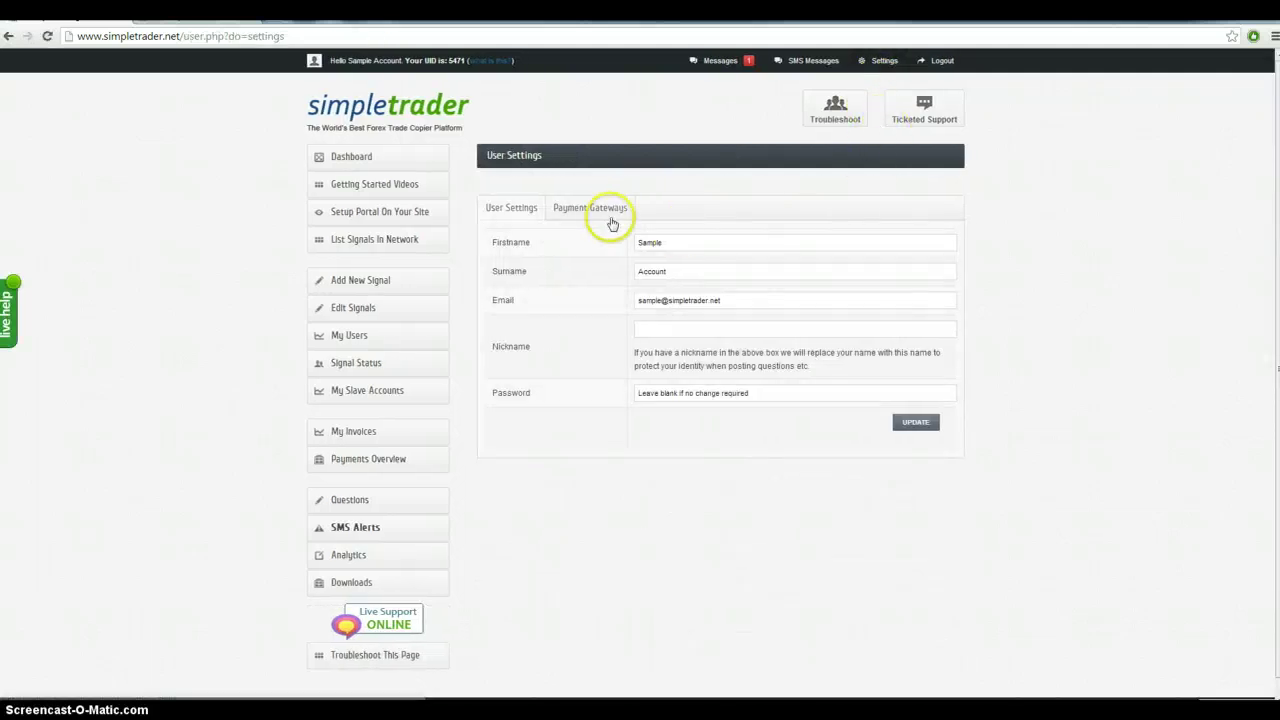
Remove the existing PayPal gateway under Payment Gateways, confirming the deletion.
click(594, 218)
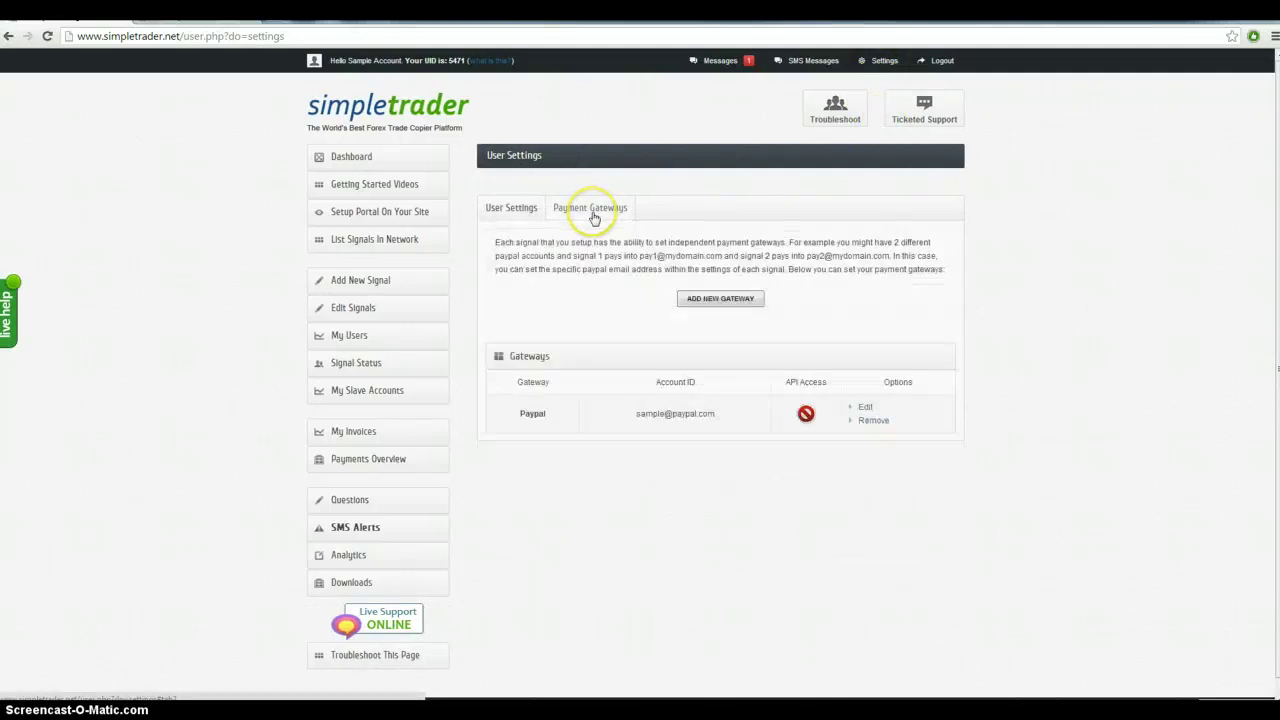
click(874, 421)
click(669, 139)
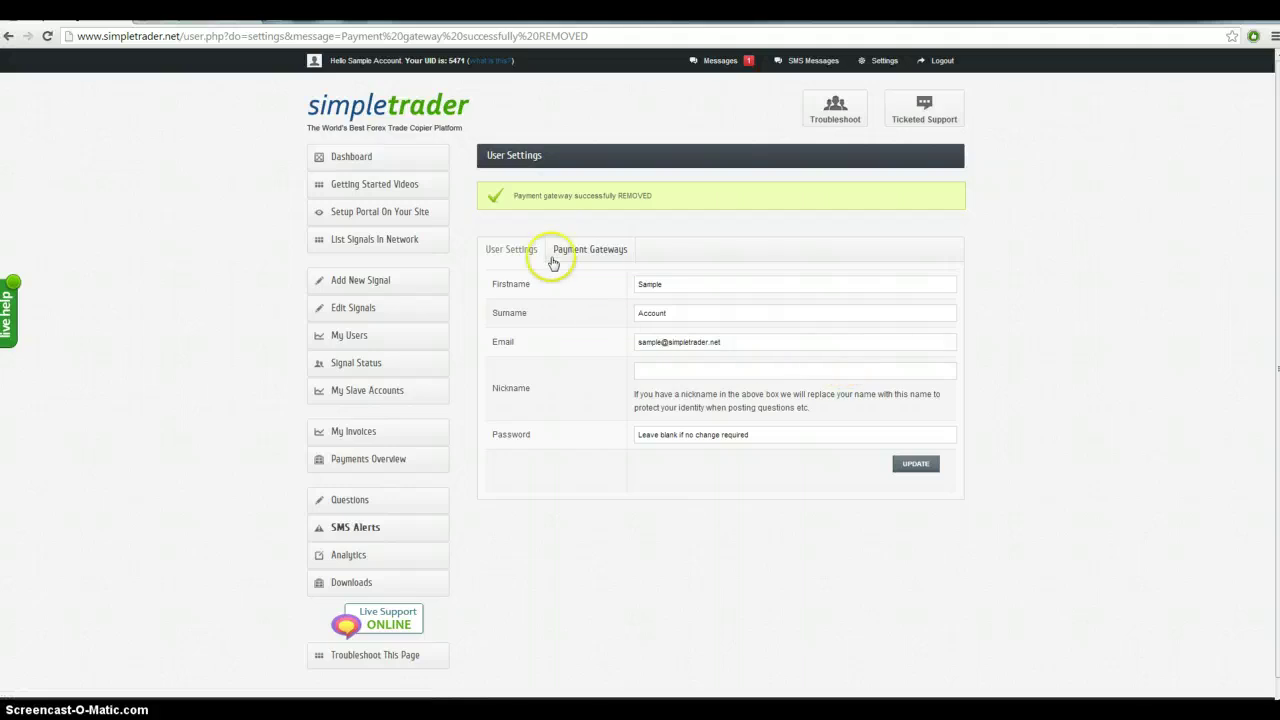
click(588, 250)
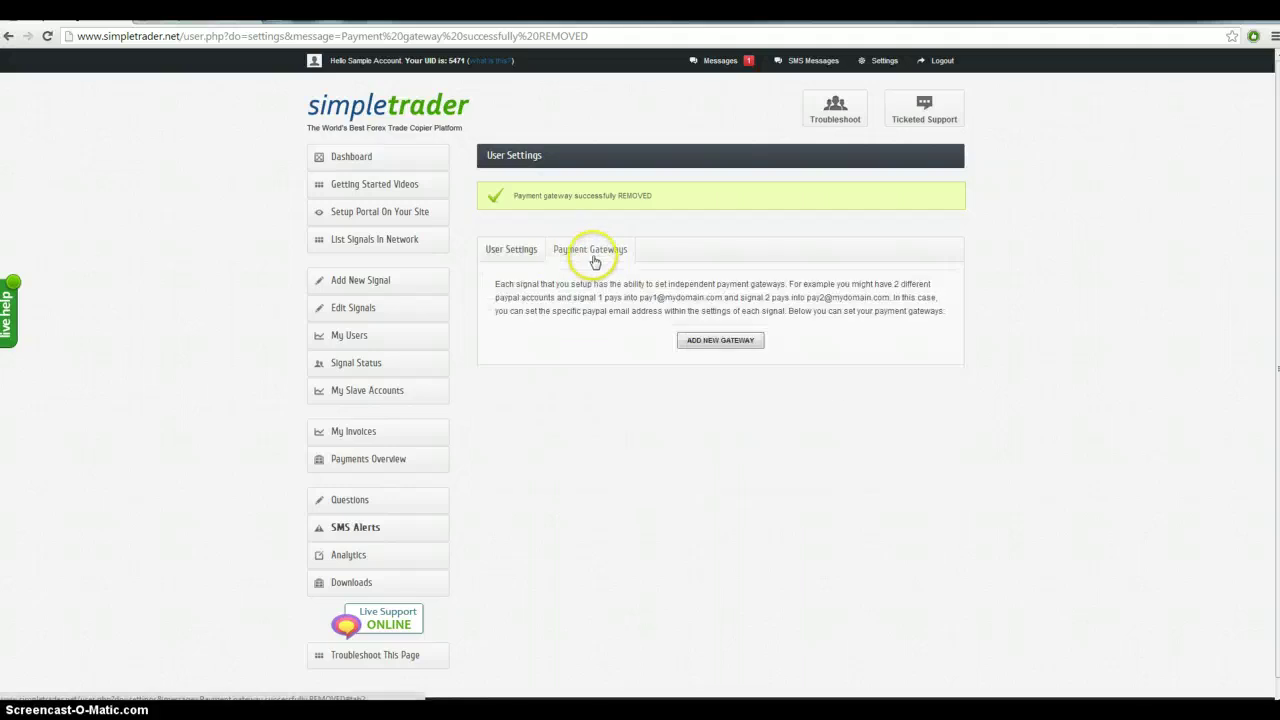
Submit a new PayPal gateway with the suggested e-mail address, which fails as a duplicate.
click(741, 349)
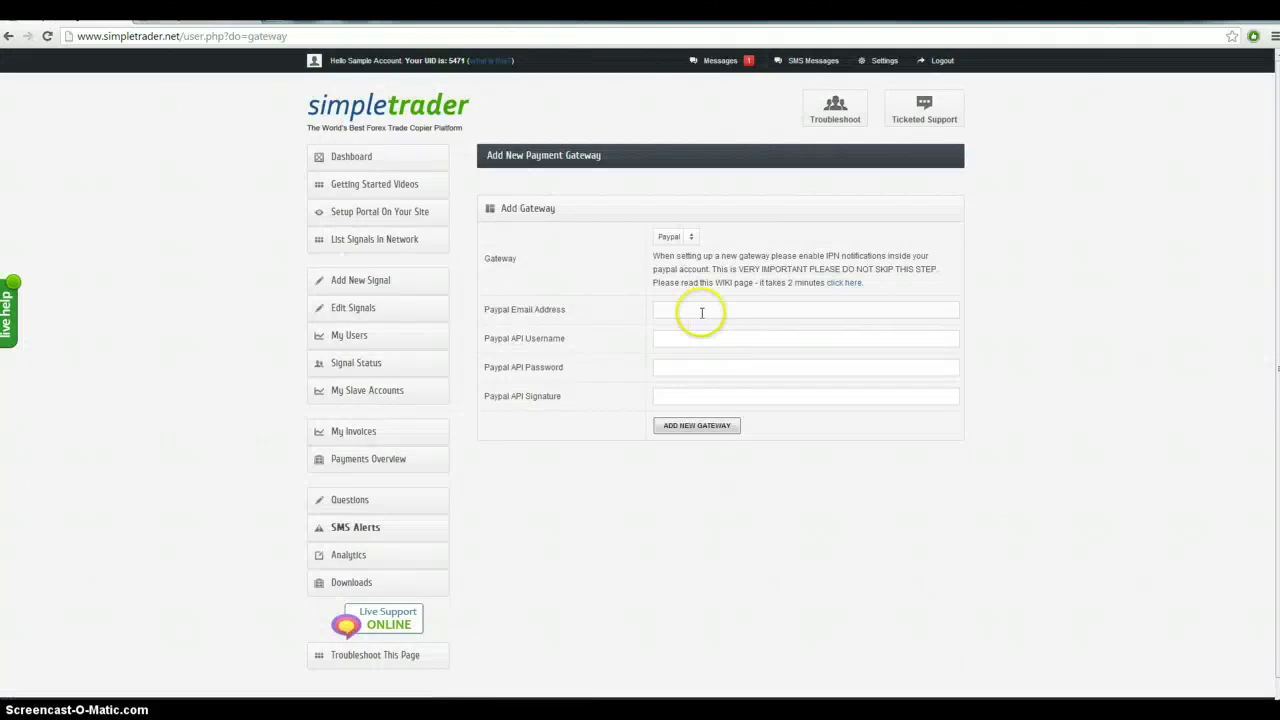
click(697, 309)
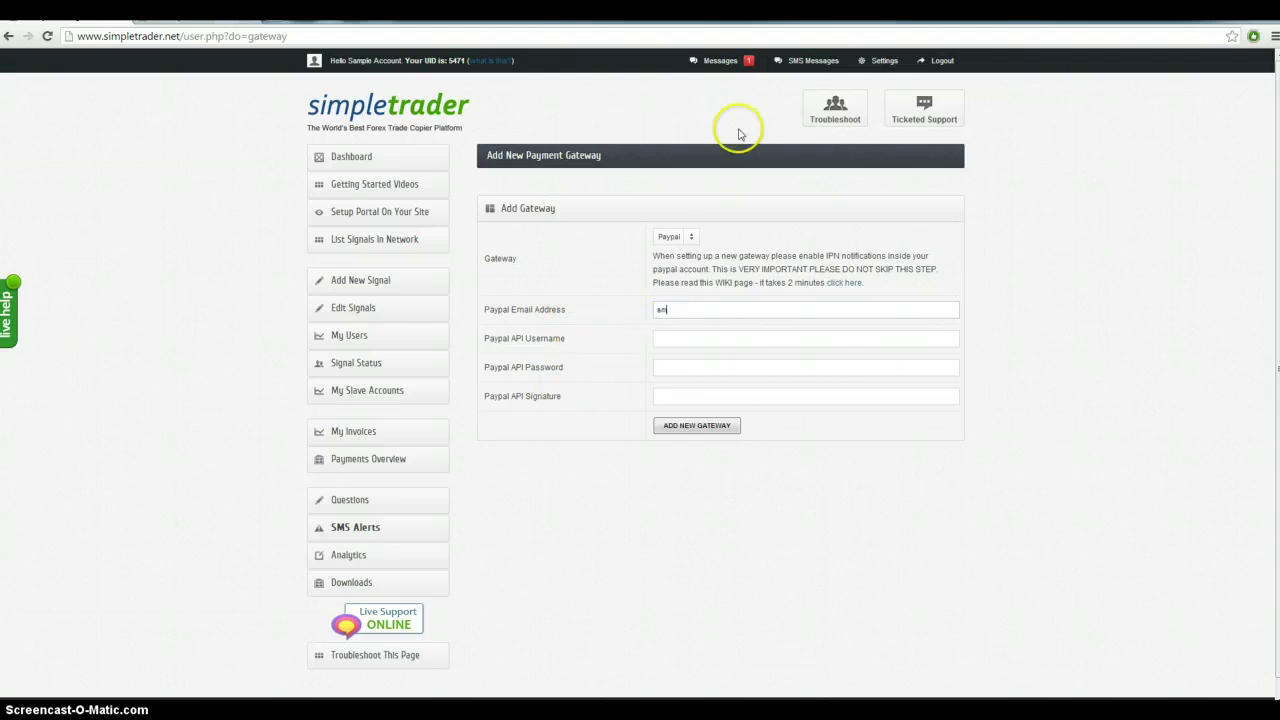
text(m)
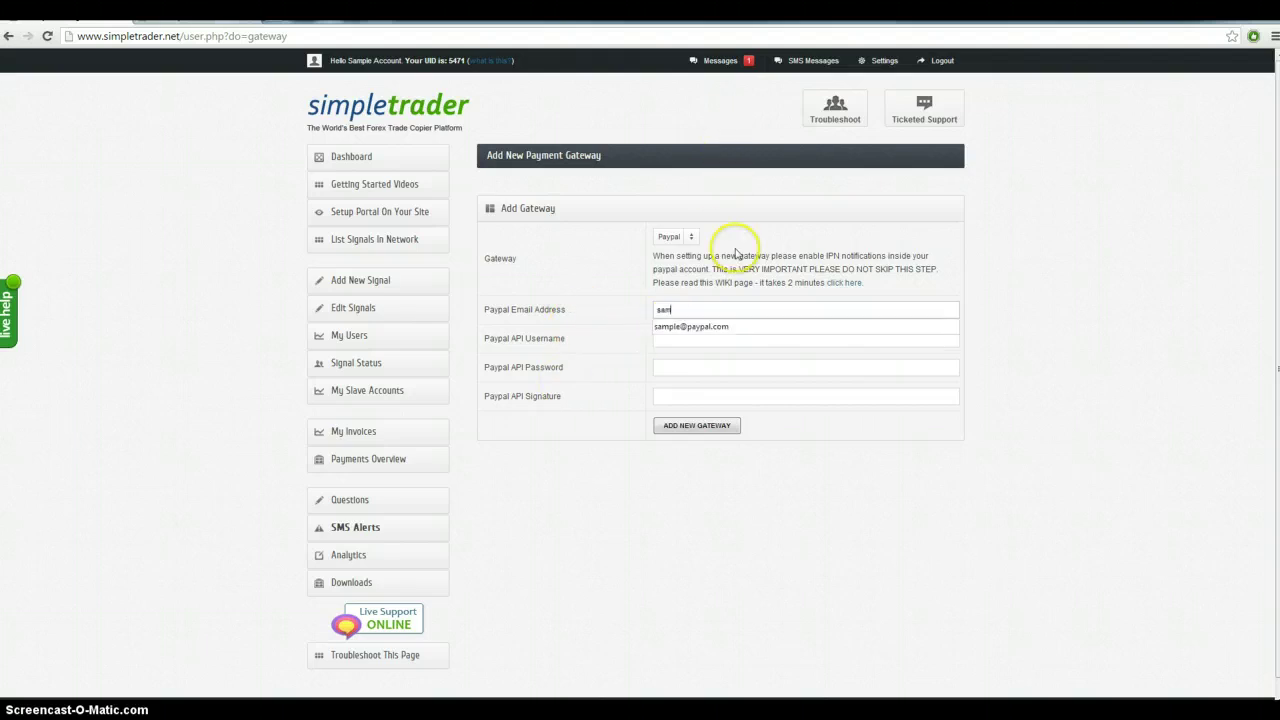
click(696, 329)
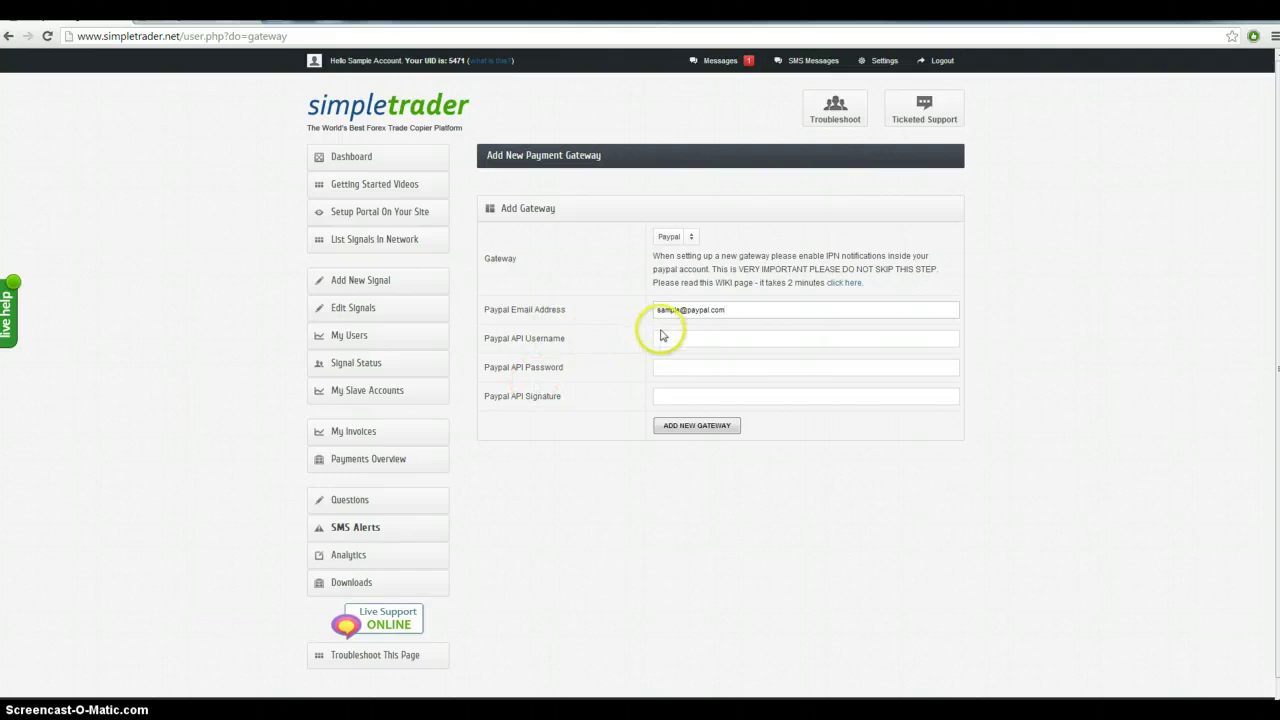
click(687, 430)
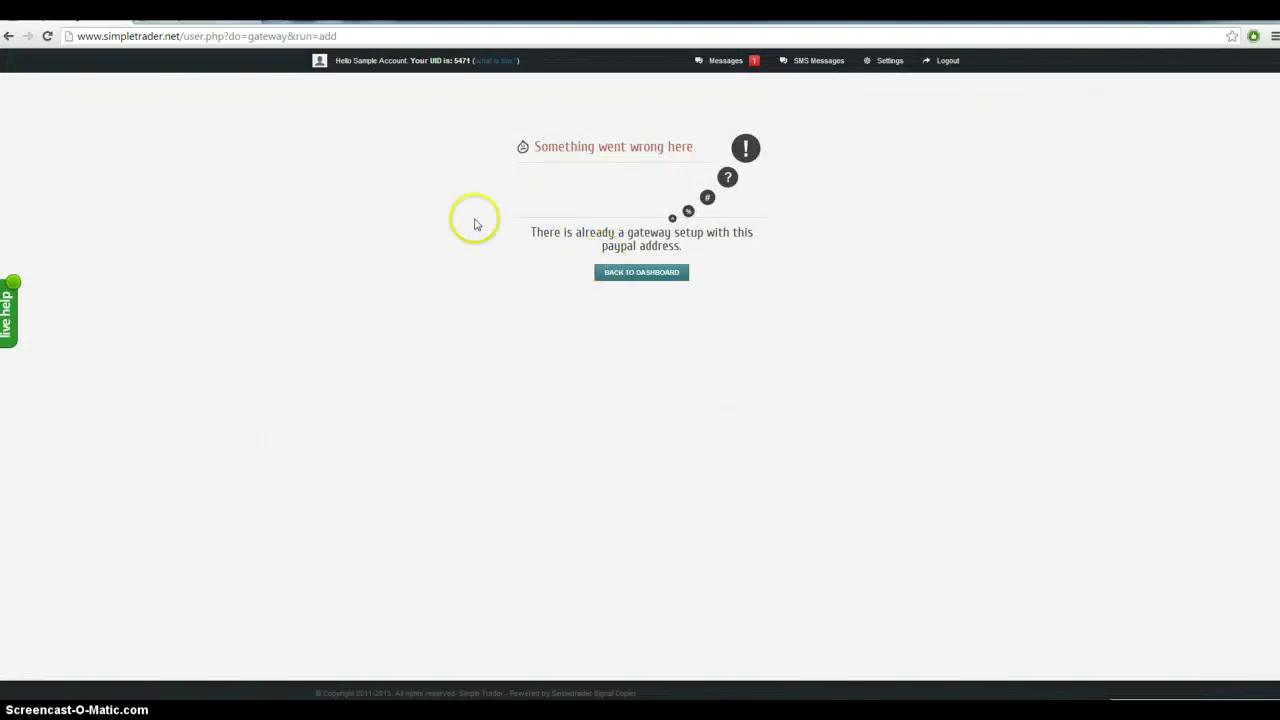
Go back, alter the PayPal e-mail address, and add the gateway successfully.
click(8, 37)
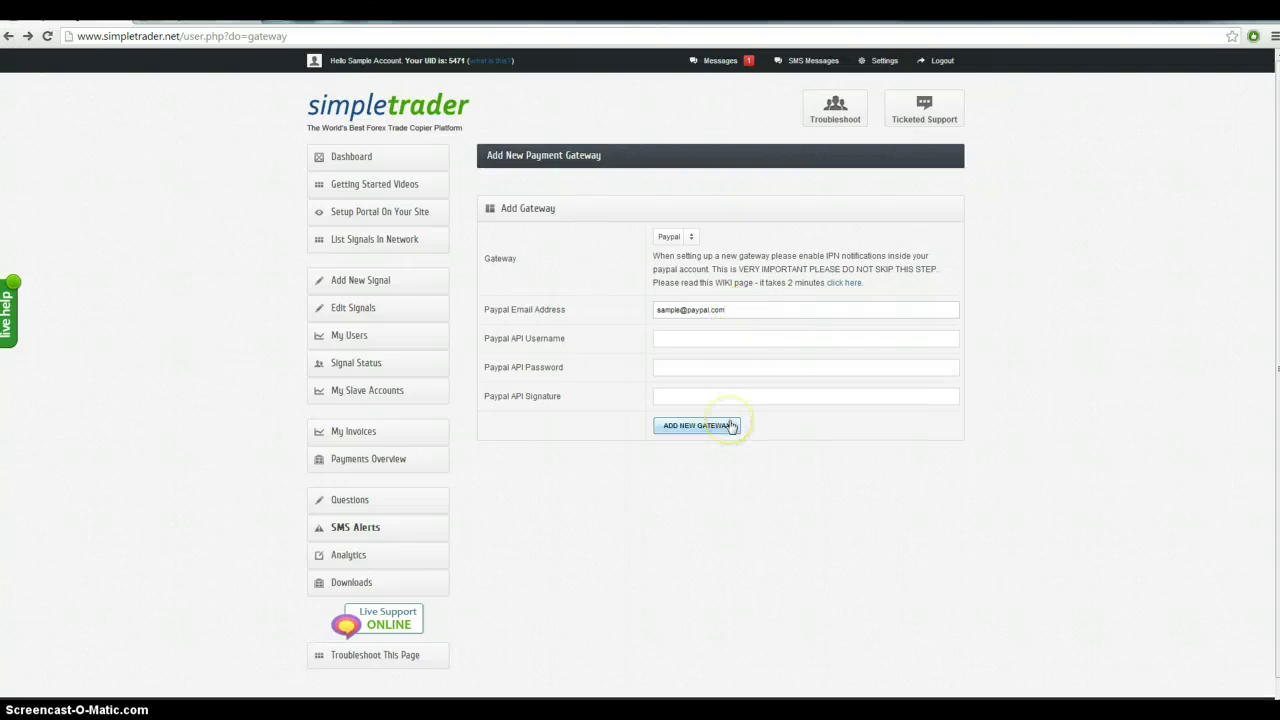
click(680, 310)
text(1)
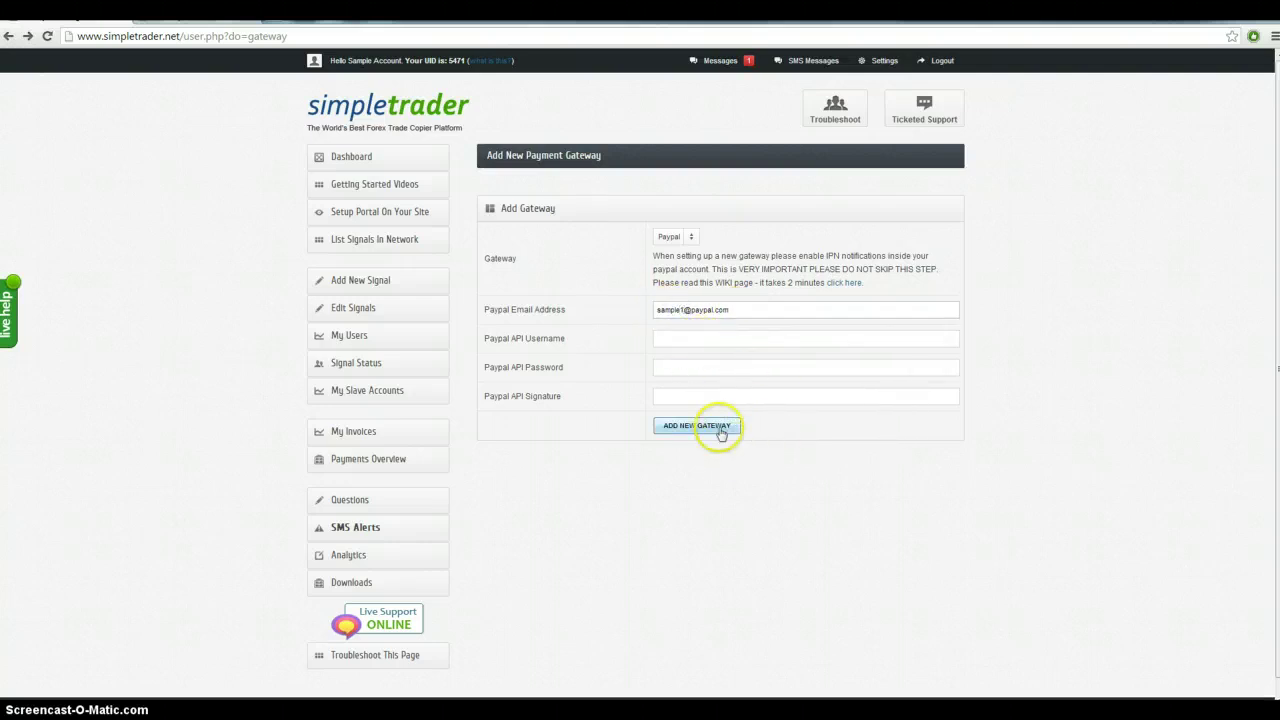
click(707, 430)
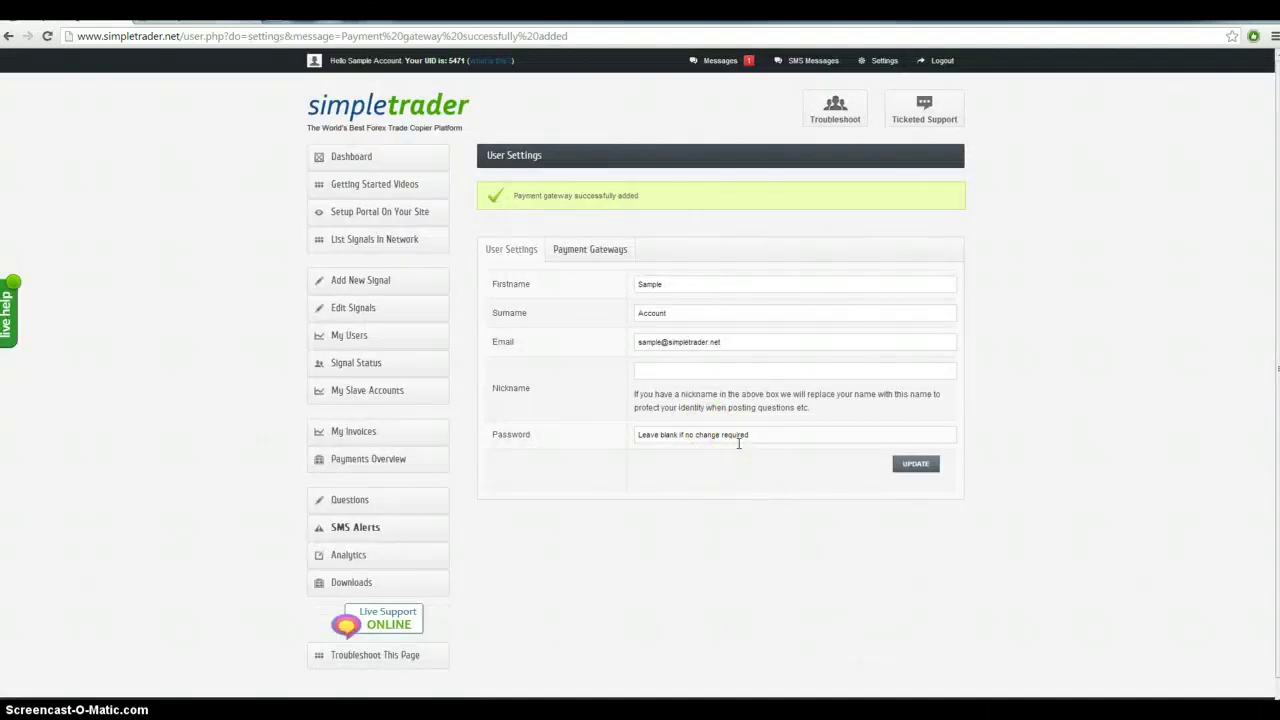
click(585, 250)
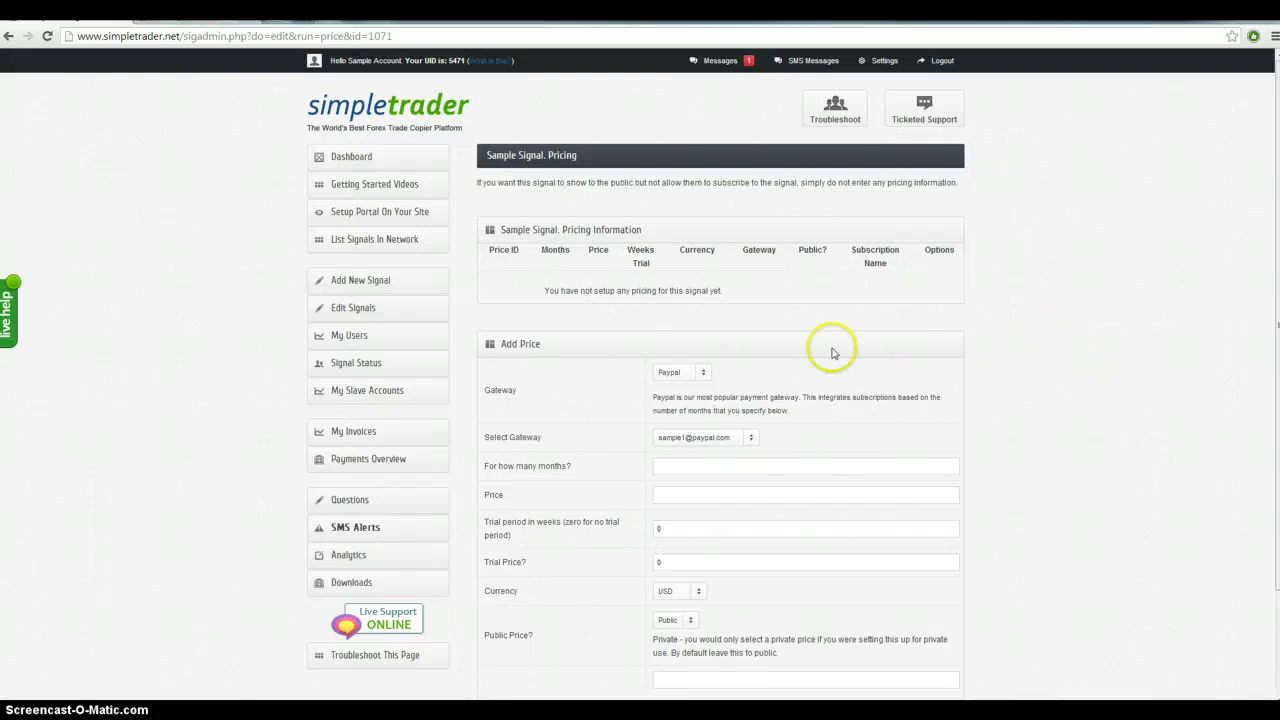
Add a public PayPal price for Sample Signal: 1 month at 50 USD with a 2-week trial.
scroll(828, 399, down, 2)
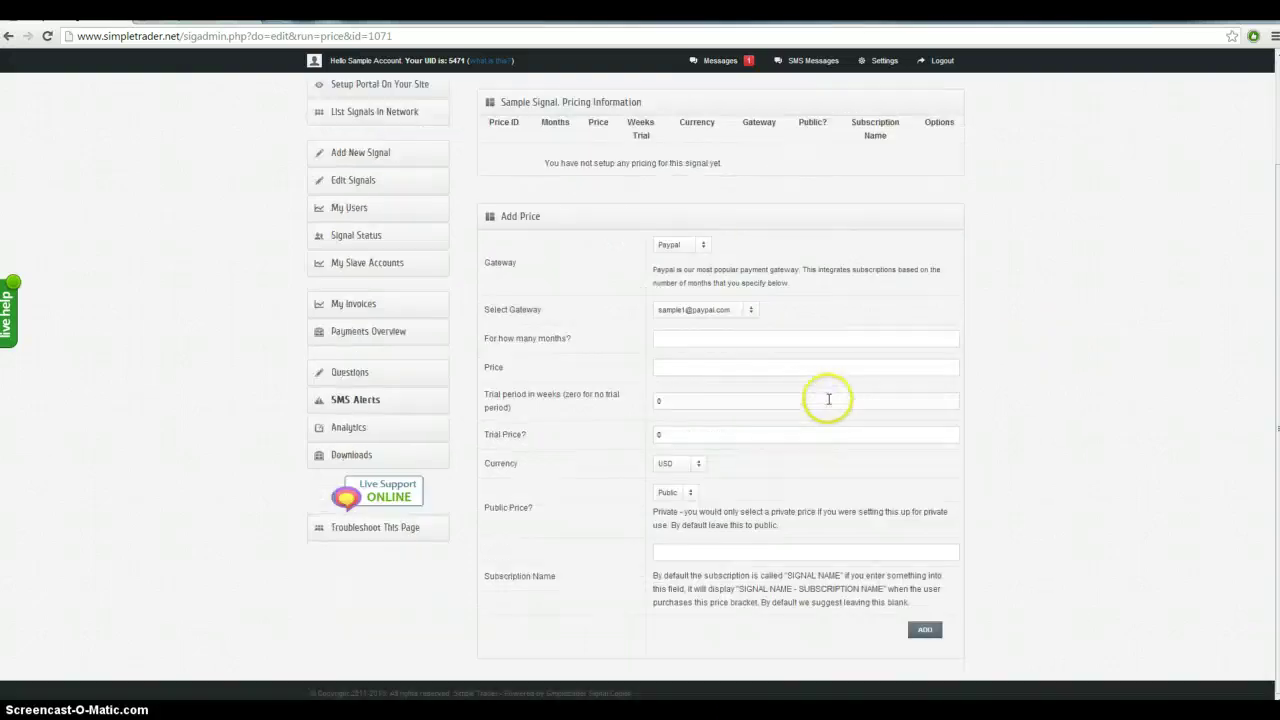
click(675, 248)
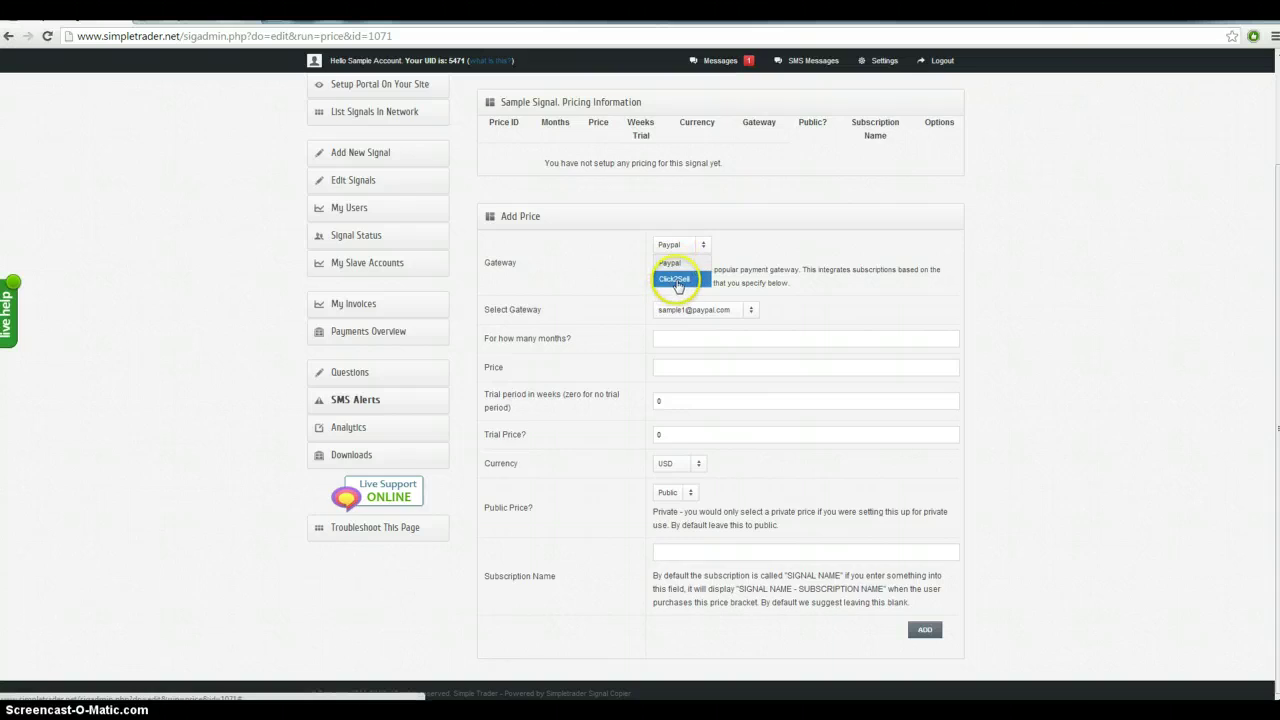
click(668, 262)
click(600, 278)
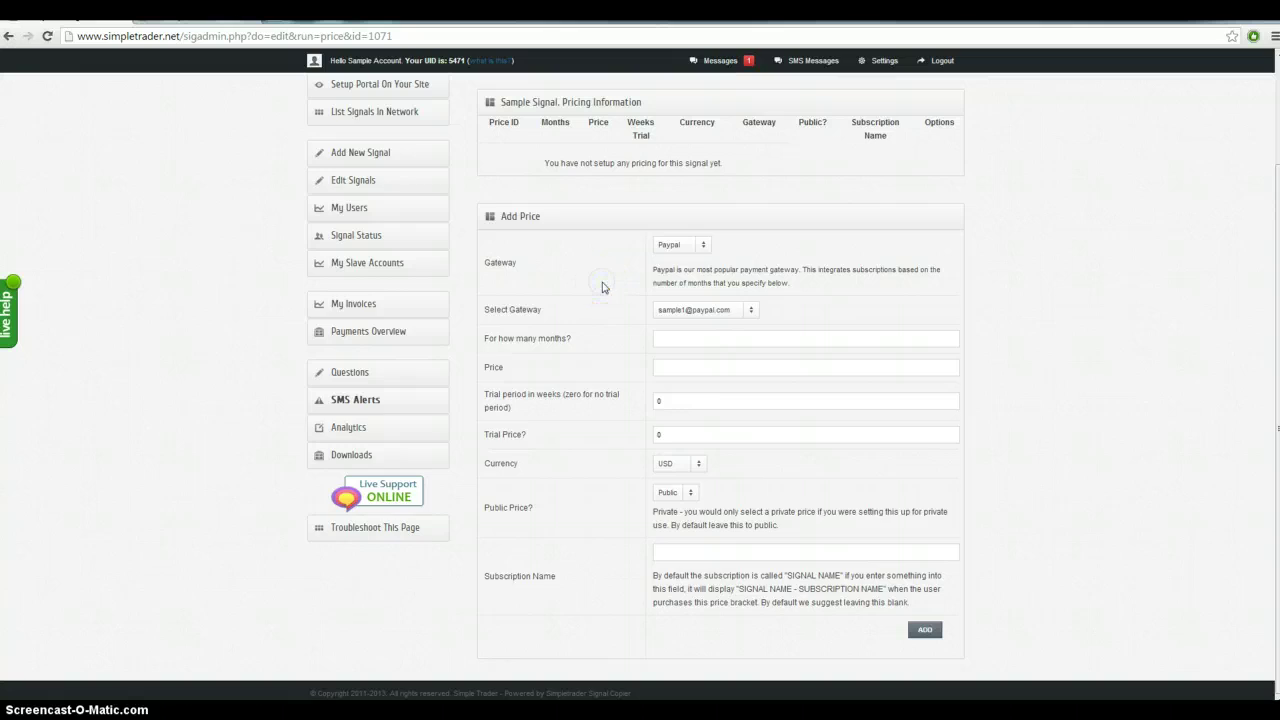
click(700, 340)
text(1)
click(699, 370)
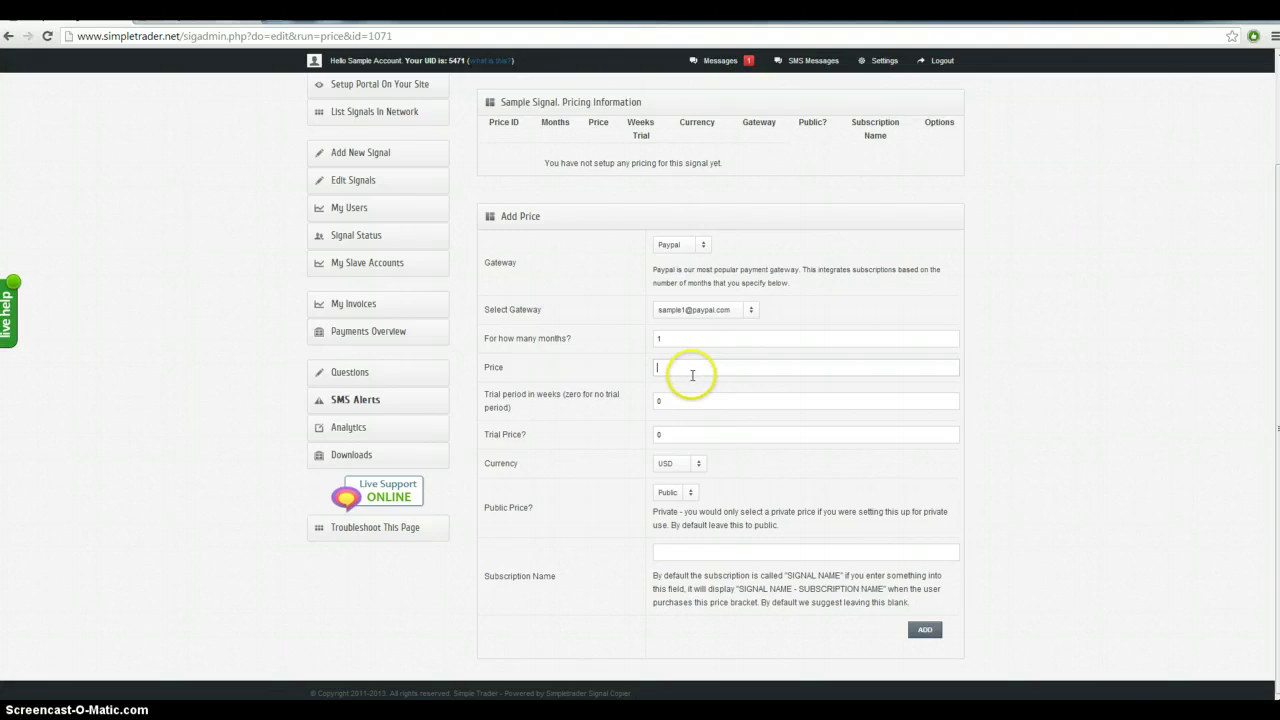
text(50)
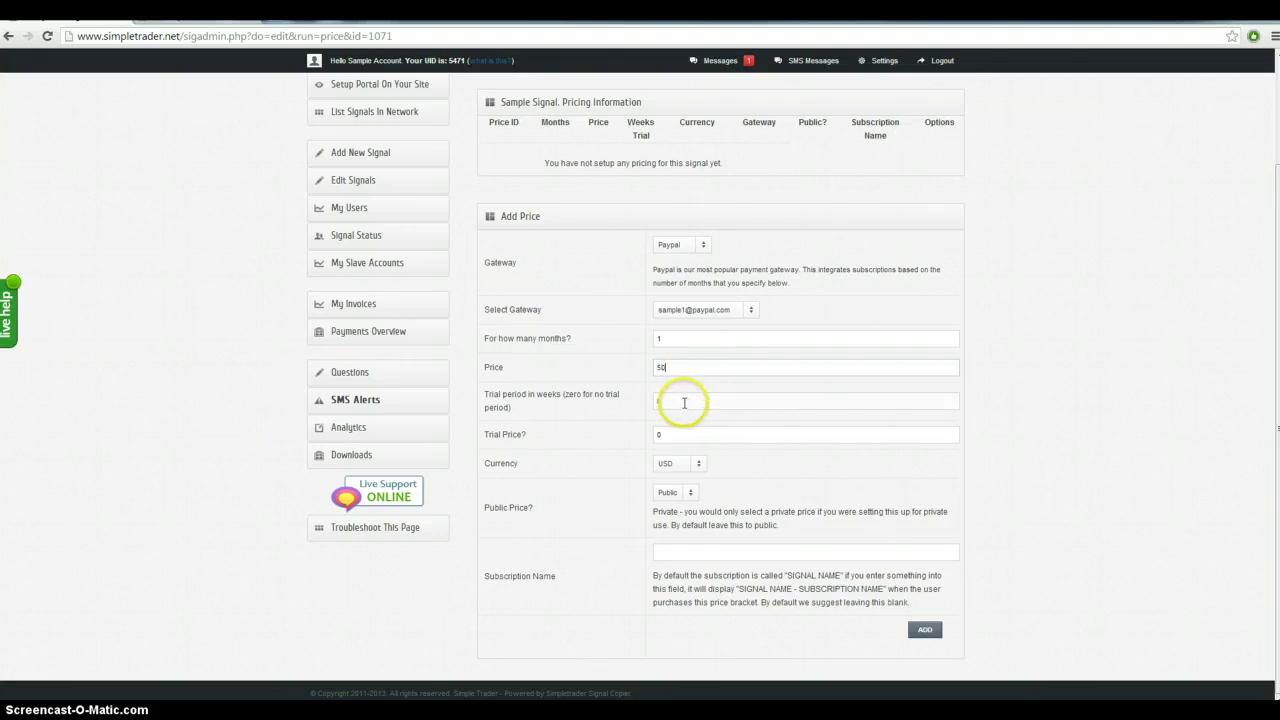
double_click(686, 401)
text(2)
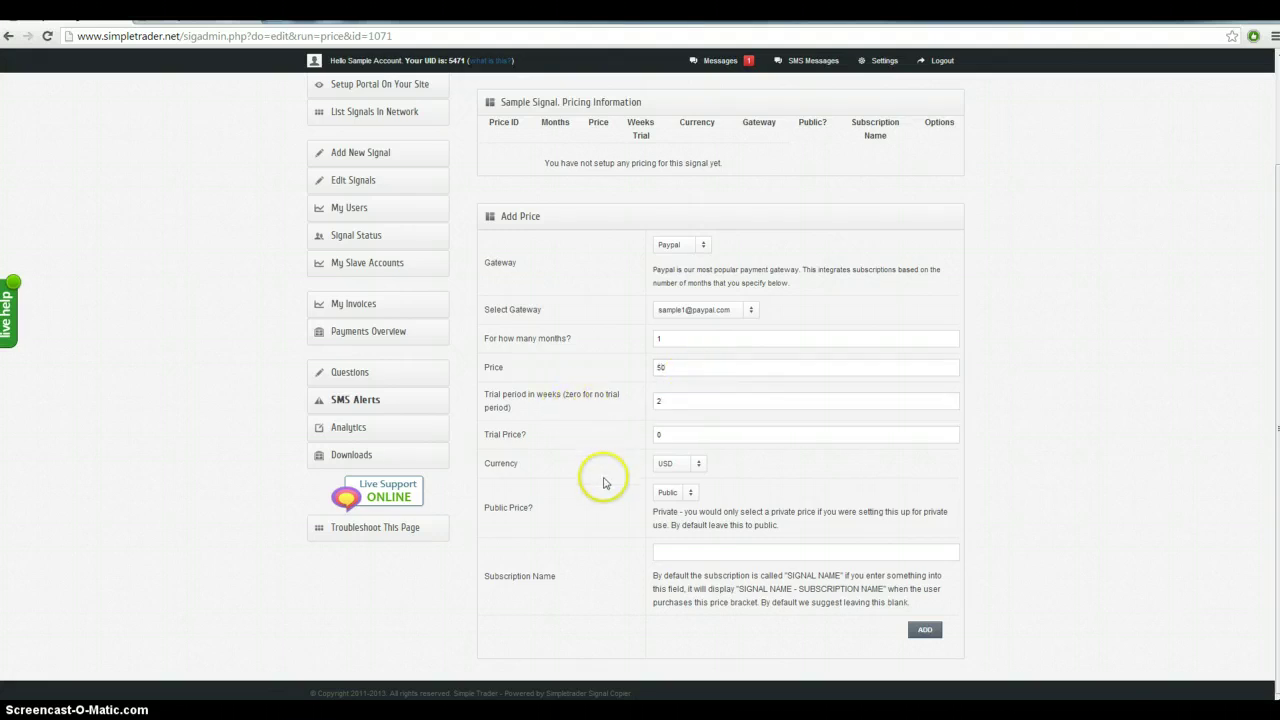
click(697, 463)
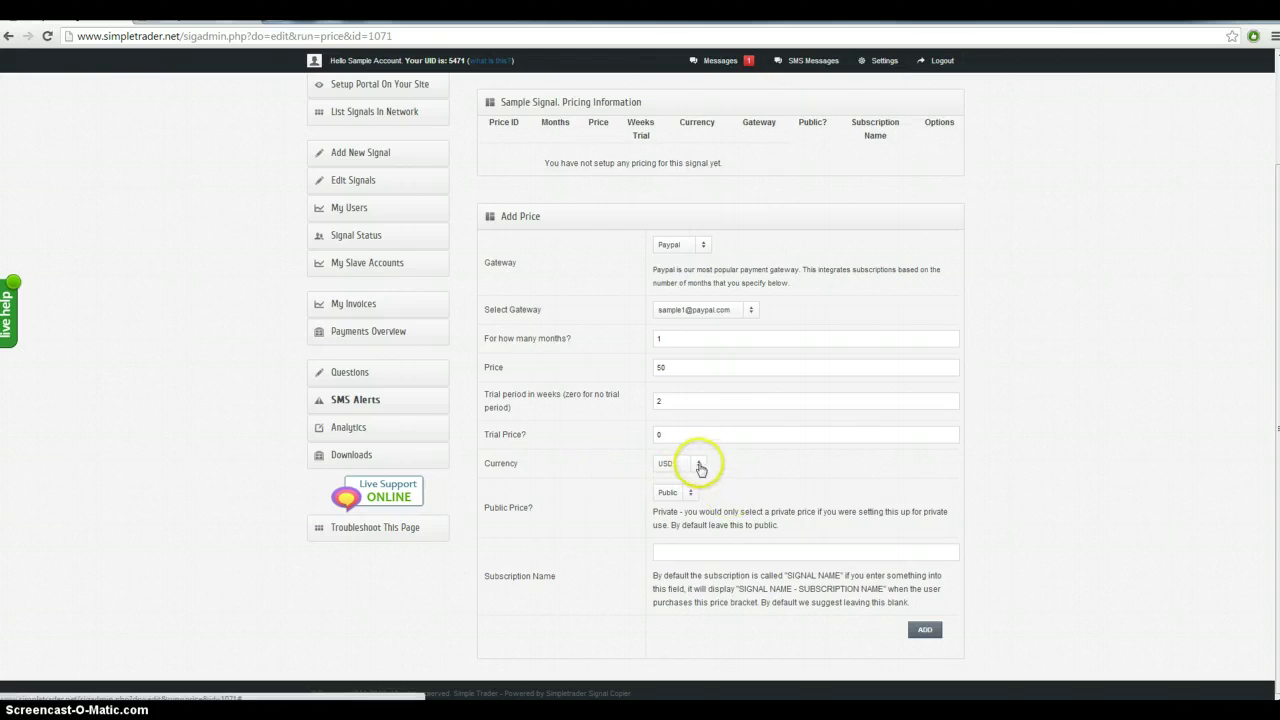
click(699, 469)
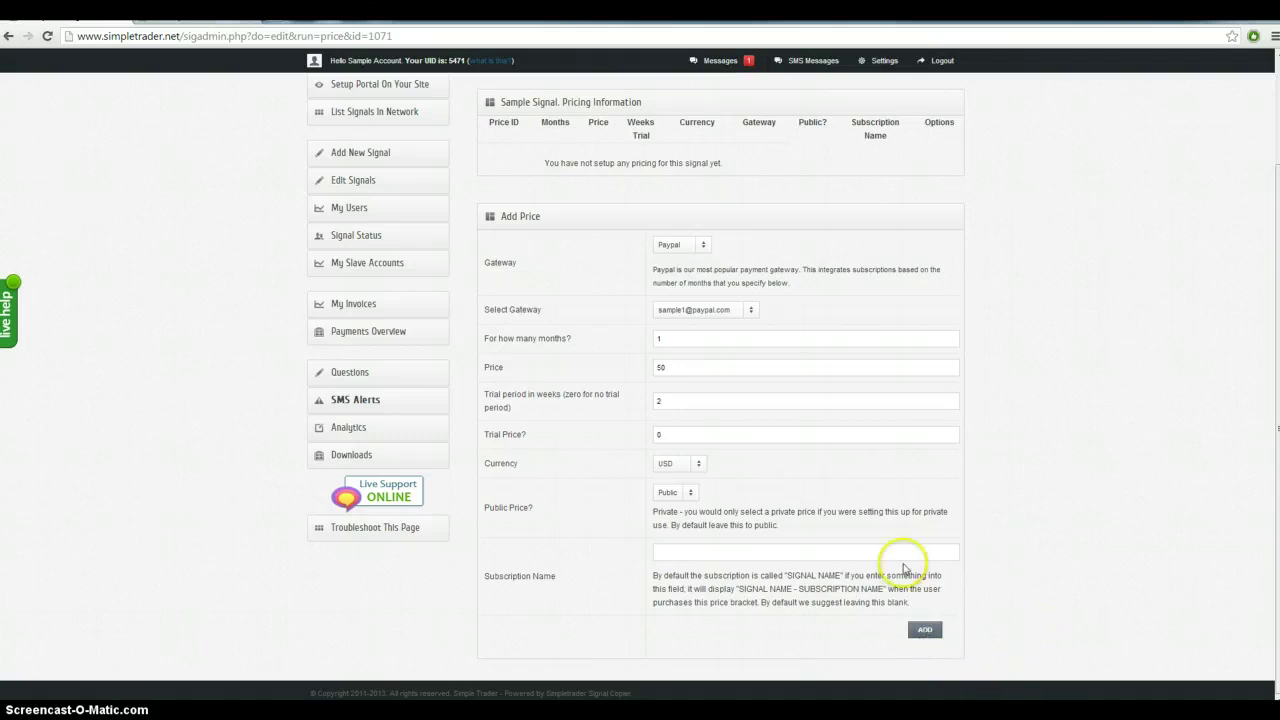
click(926, 630)
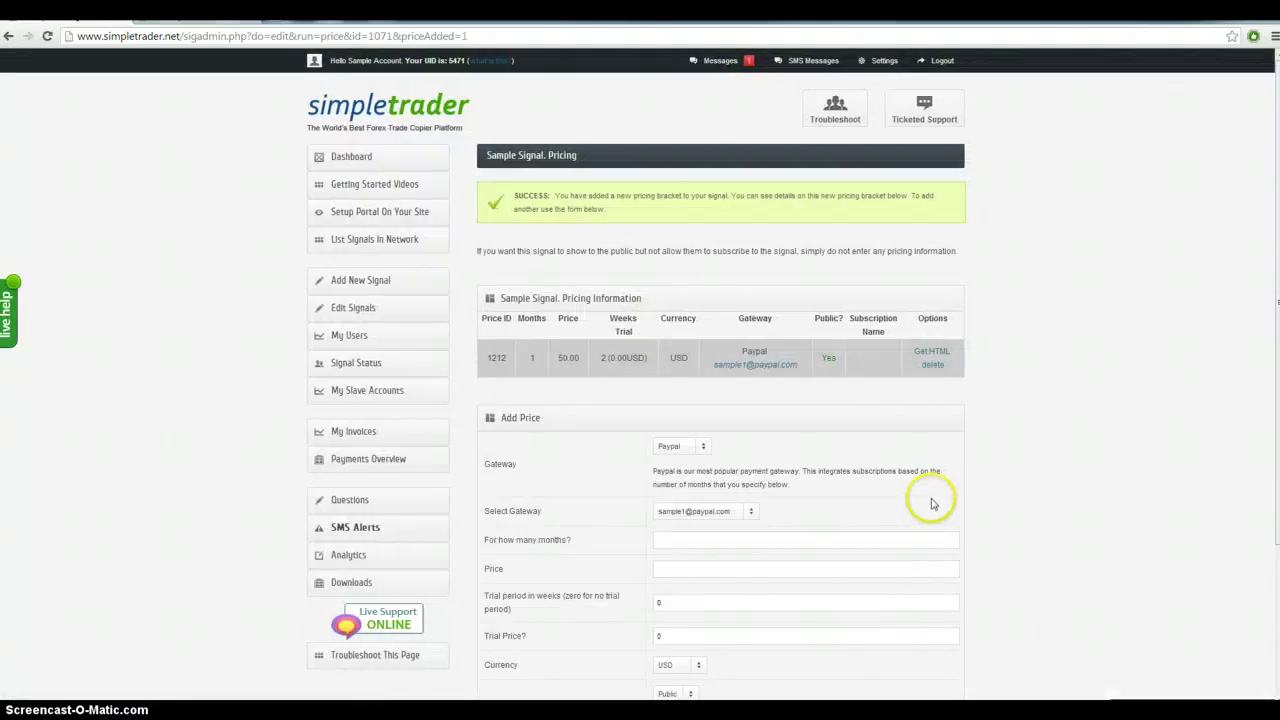
Add a public 6-month price bracket at 250 USD with a 0-week trial.
scroll(705, 540, down, 2)
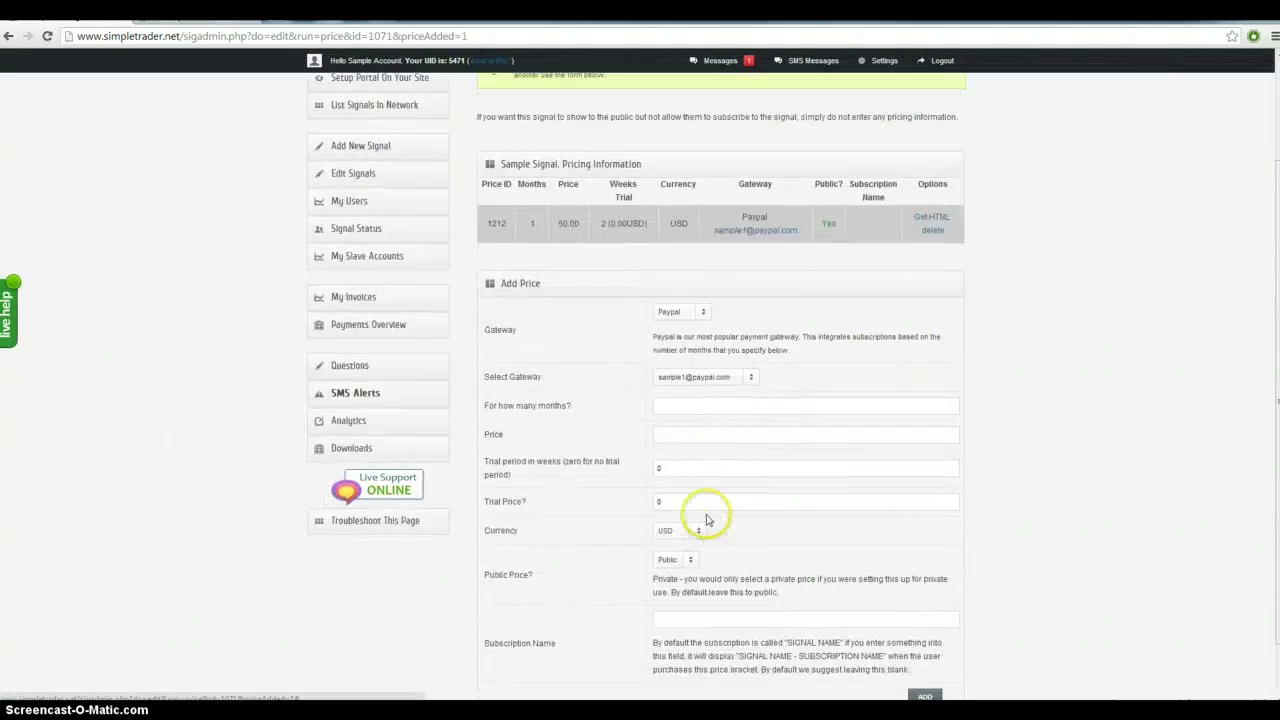
click(706, 408)
text(6)
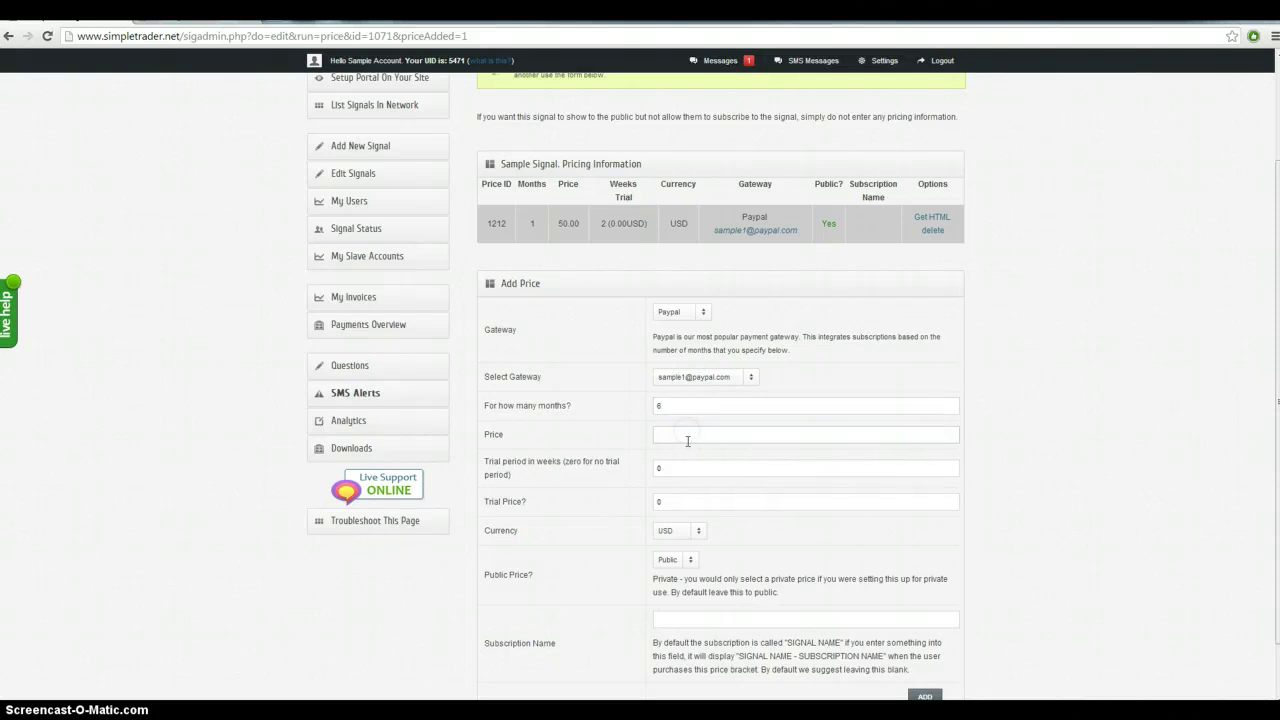
click(689, 441)
text(250)
click(660, 462)
text(0)
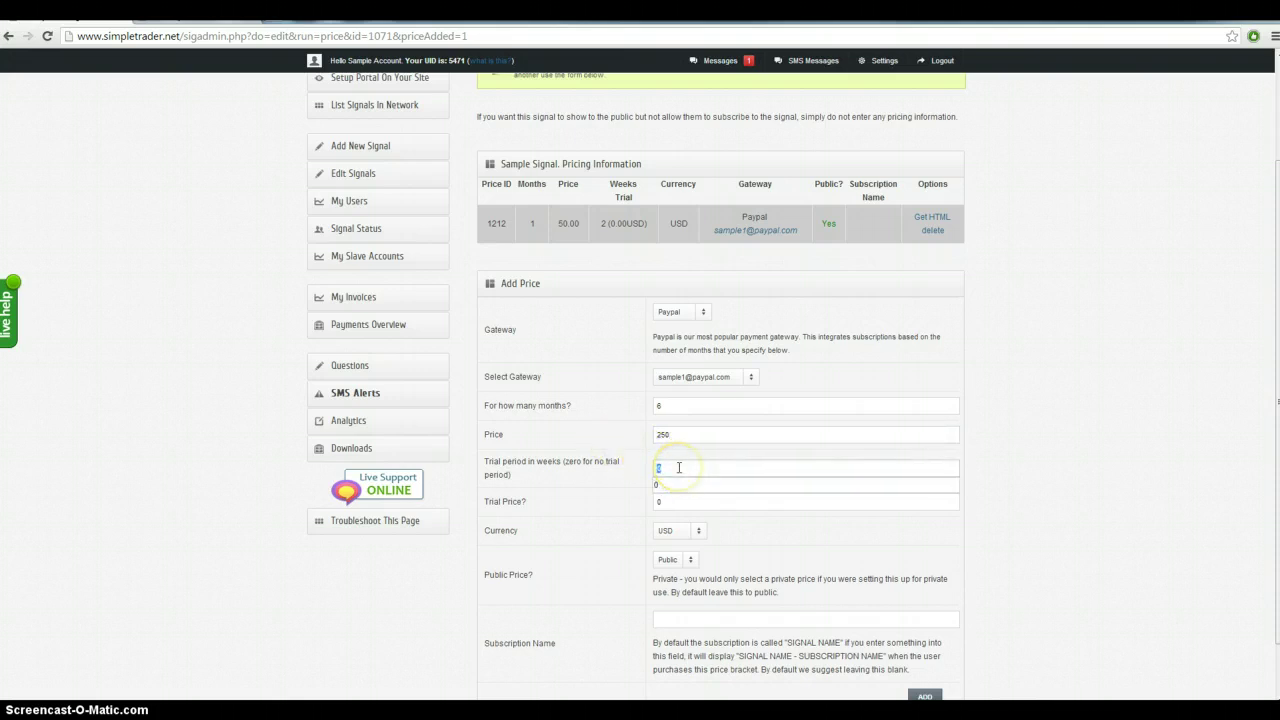
click(634, 486)
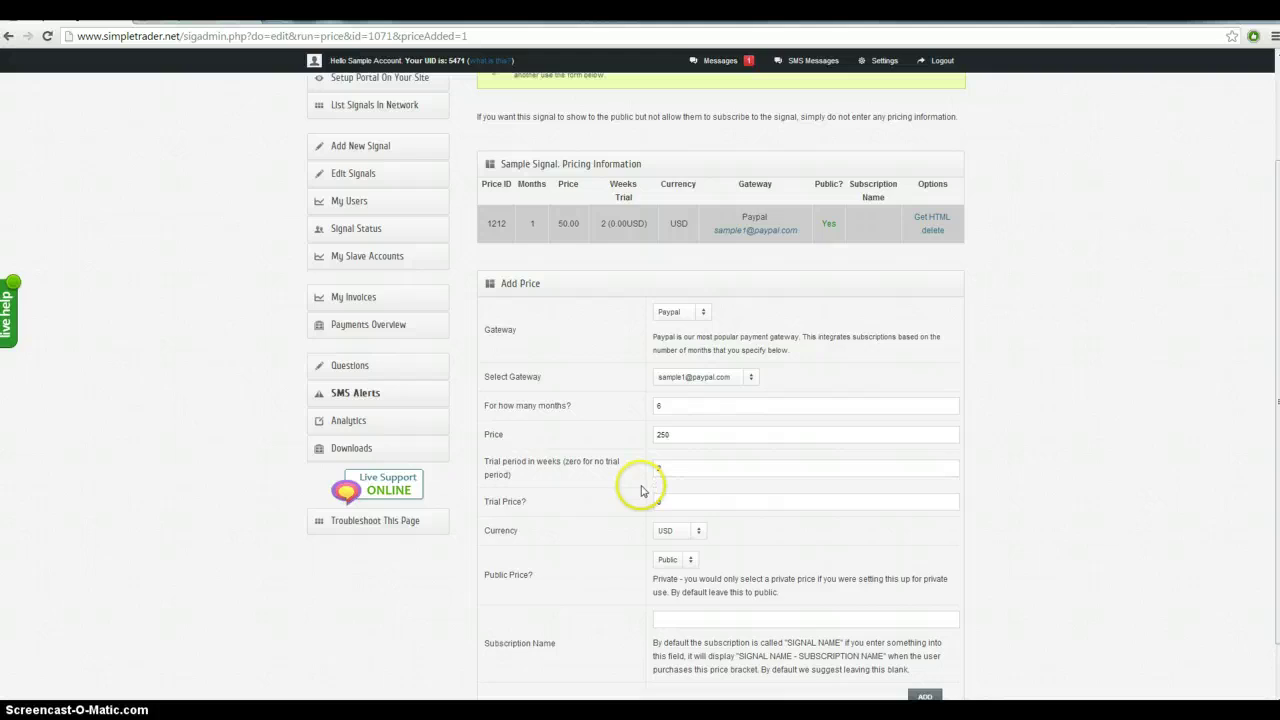
scroll(646, 487, down, 1)
click(933, 638)
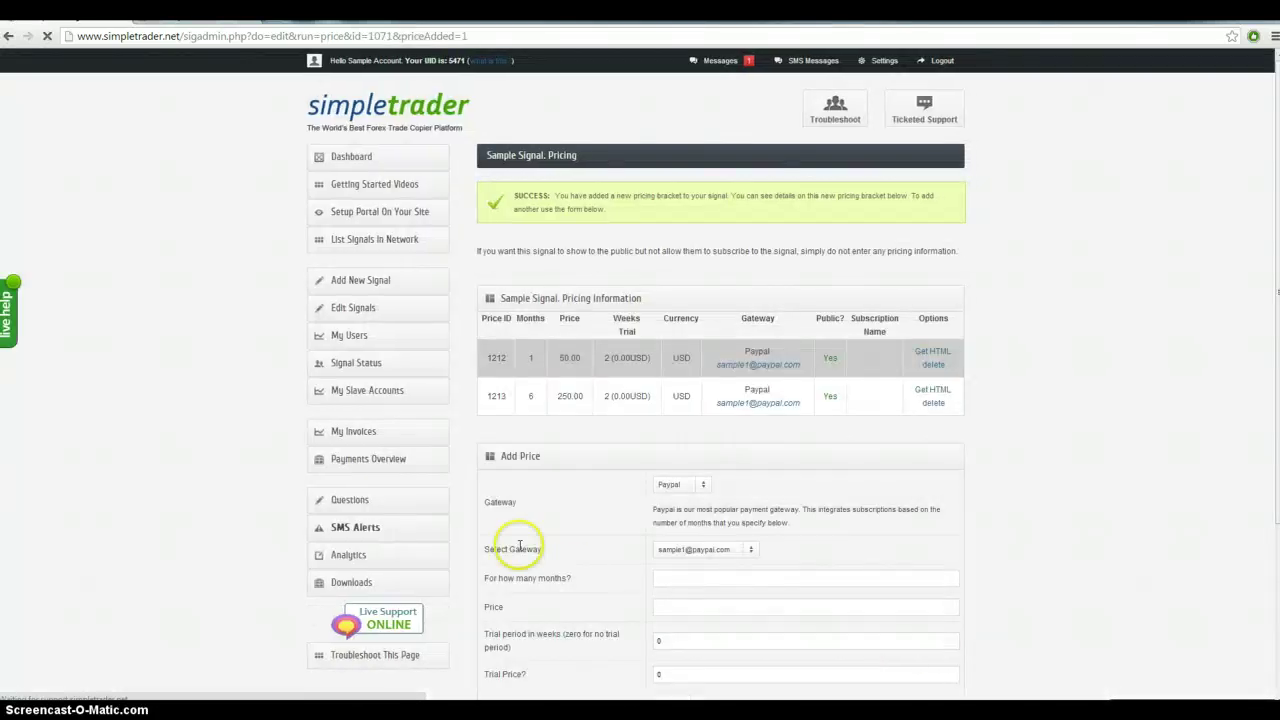
Fill in a private 1-month bracket at 40 USD with a 2-week trial.
scroll(528, 535, down, 3)
click(659, 334)
text(1)
click(657, 371)
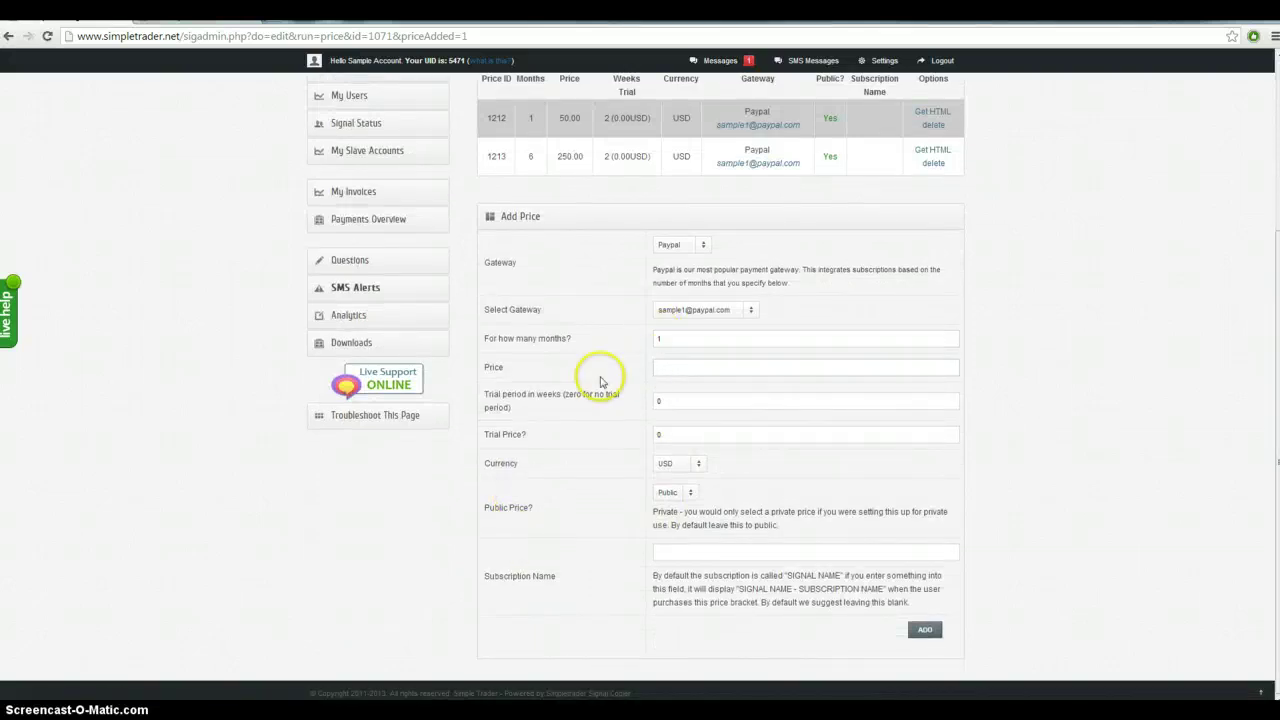
text(40)
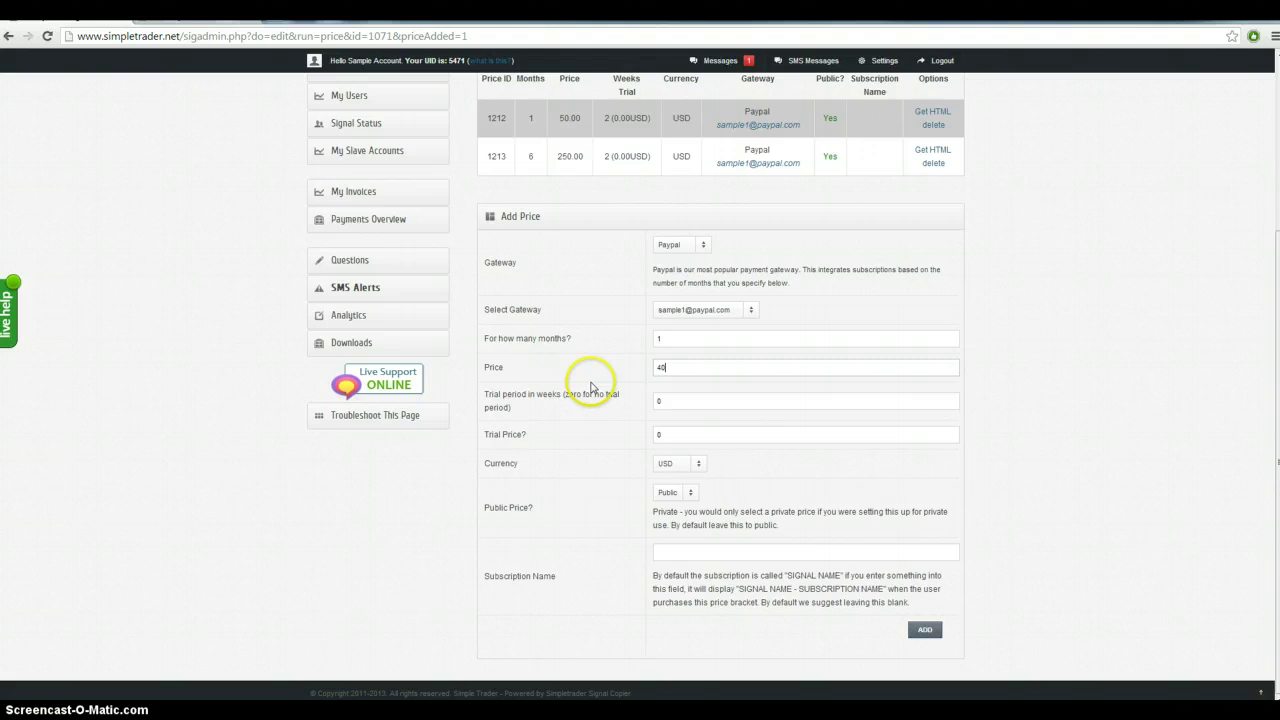
double_click(654, 404)
text(2)
click(676, 494)
click(664, 527)
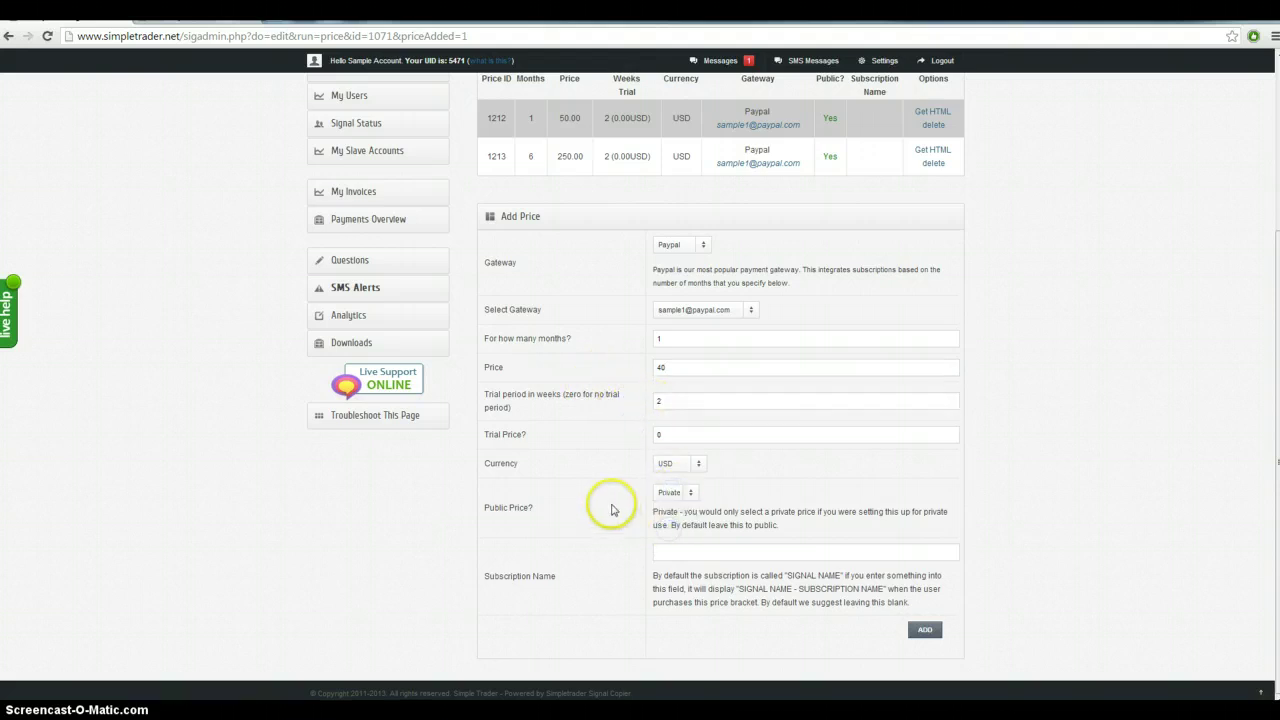
scroll(622, 497, up, 1)
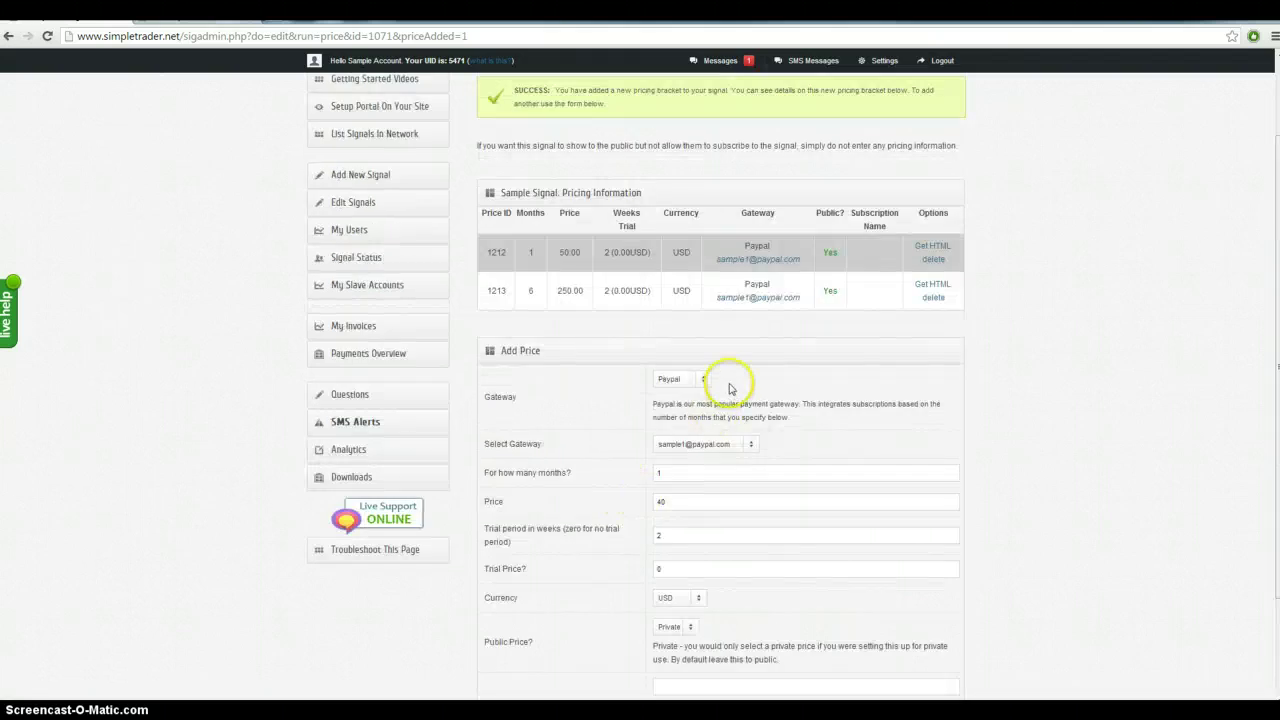
scroll(640, 403, down, 2)
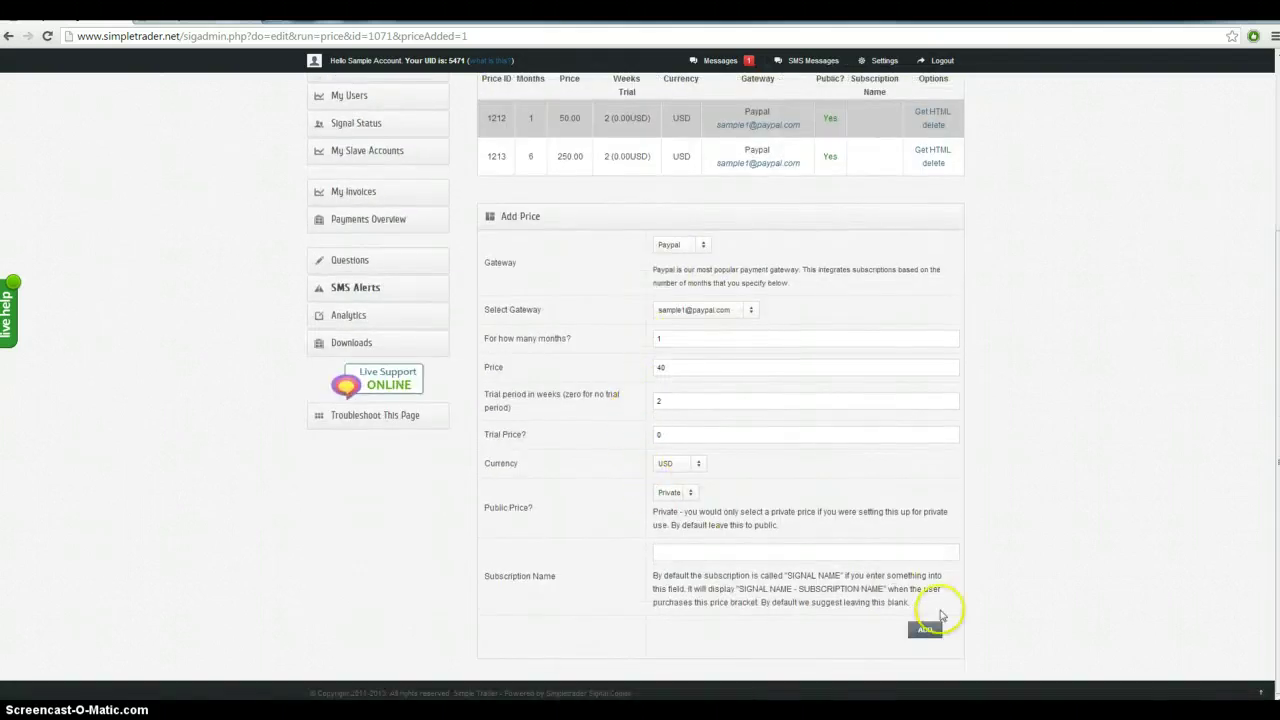
Save the private 1-month 40 USD bracket as price 1214, then return to the pricing page.
click(926, 629)
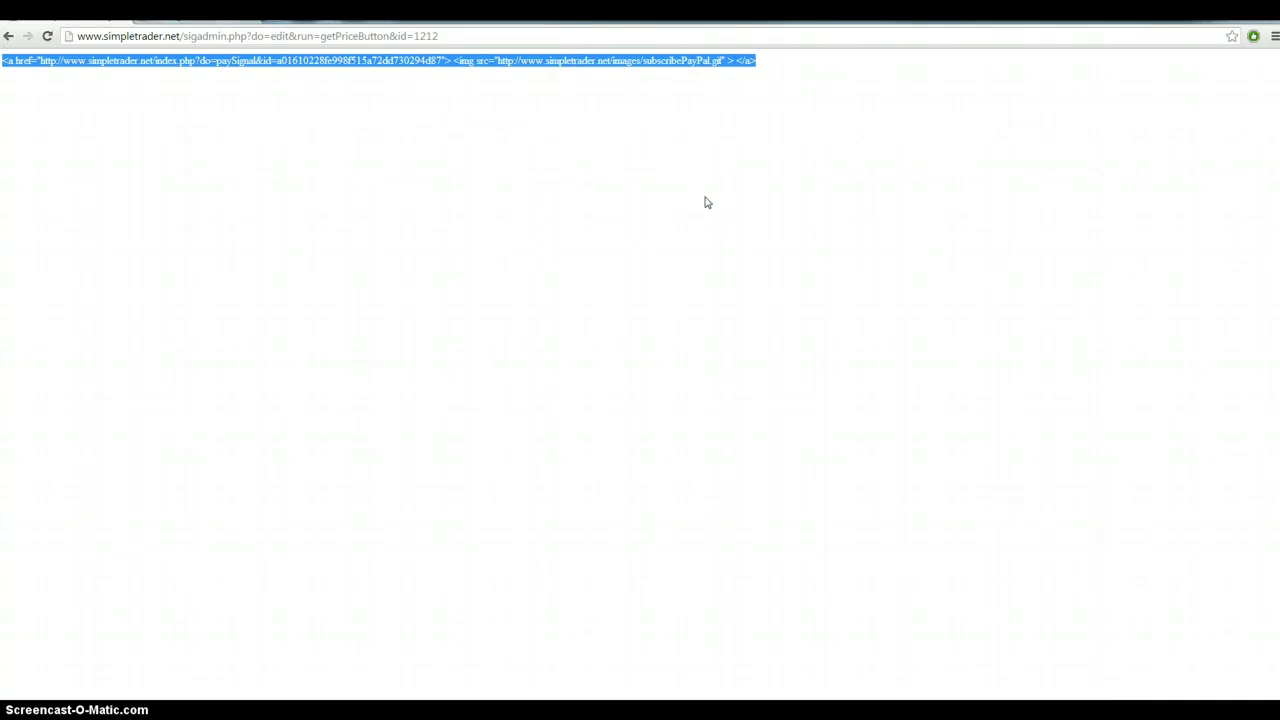
click(8, 35)
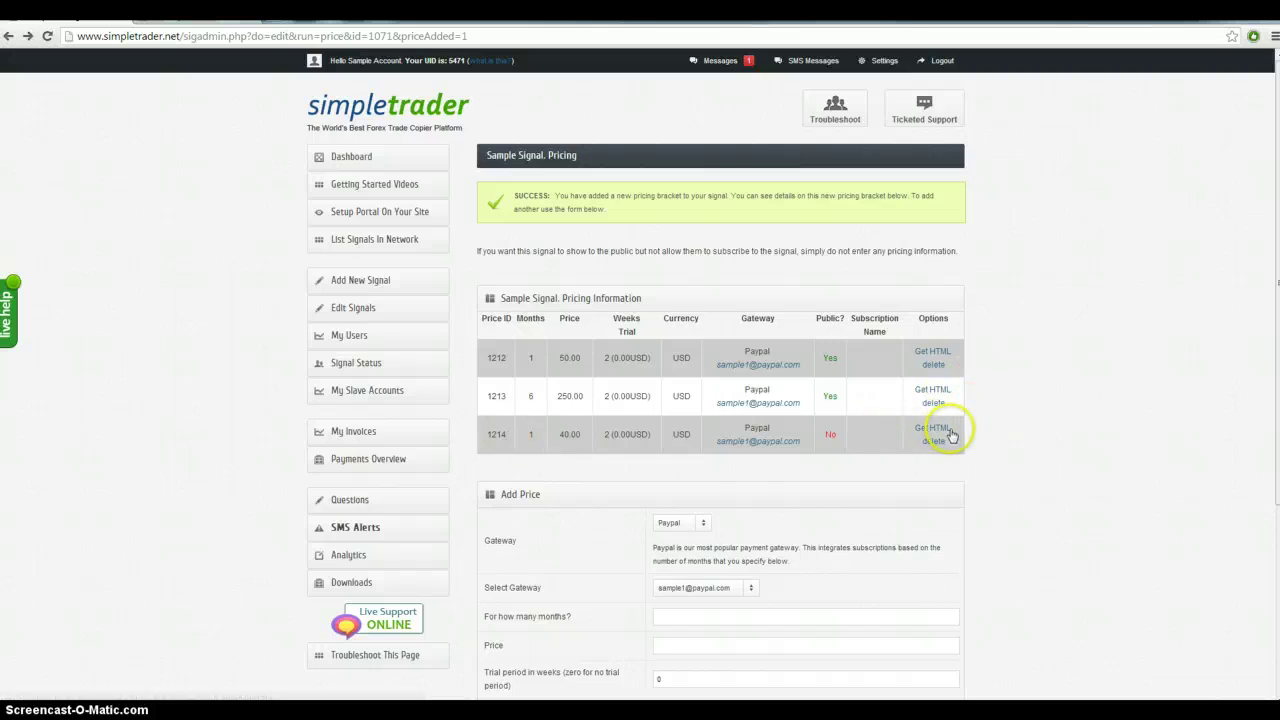
Copy the subscribe URL from bracket 1214's HTML code and paste it into a new tab.
click(942, 430)
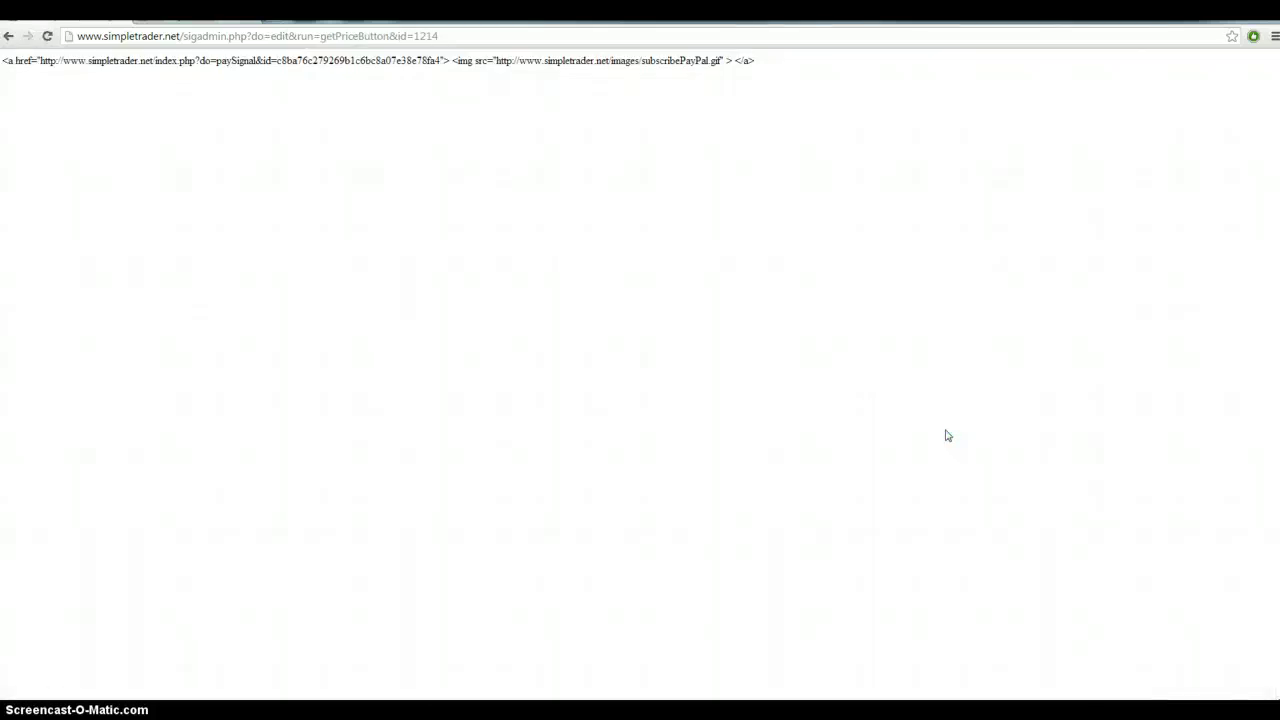
drag(856, 66, 0, 60)
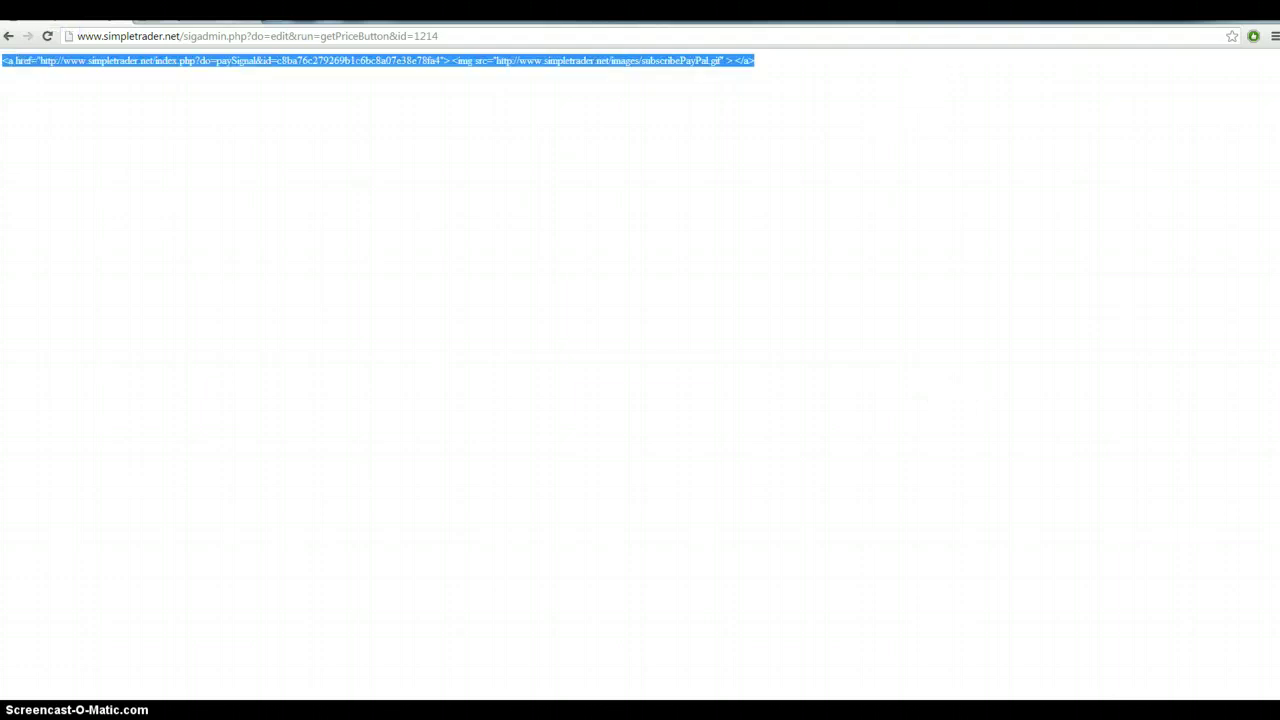
click(121, 105)
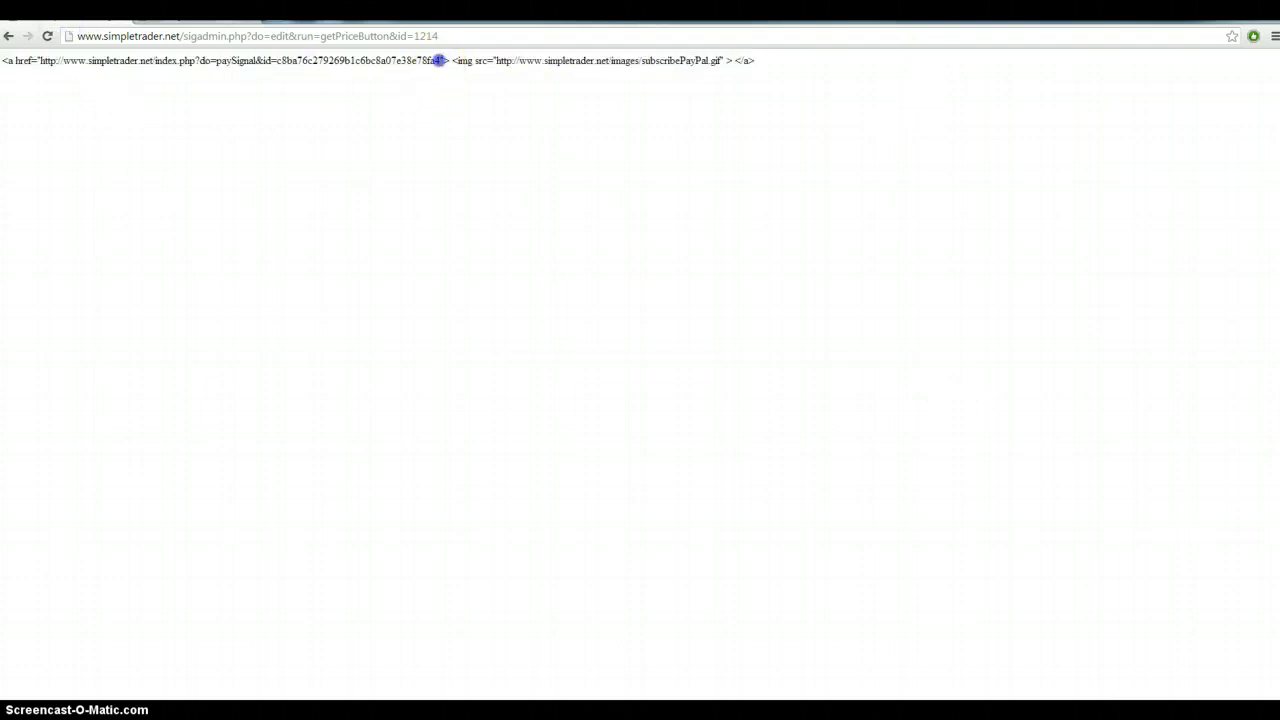
drag(437, 60, 55, 72)
key(ctrl+c)
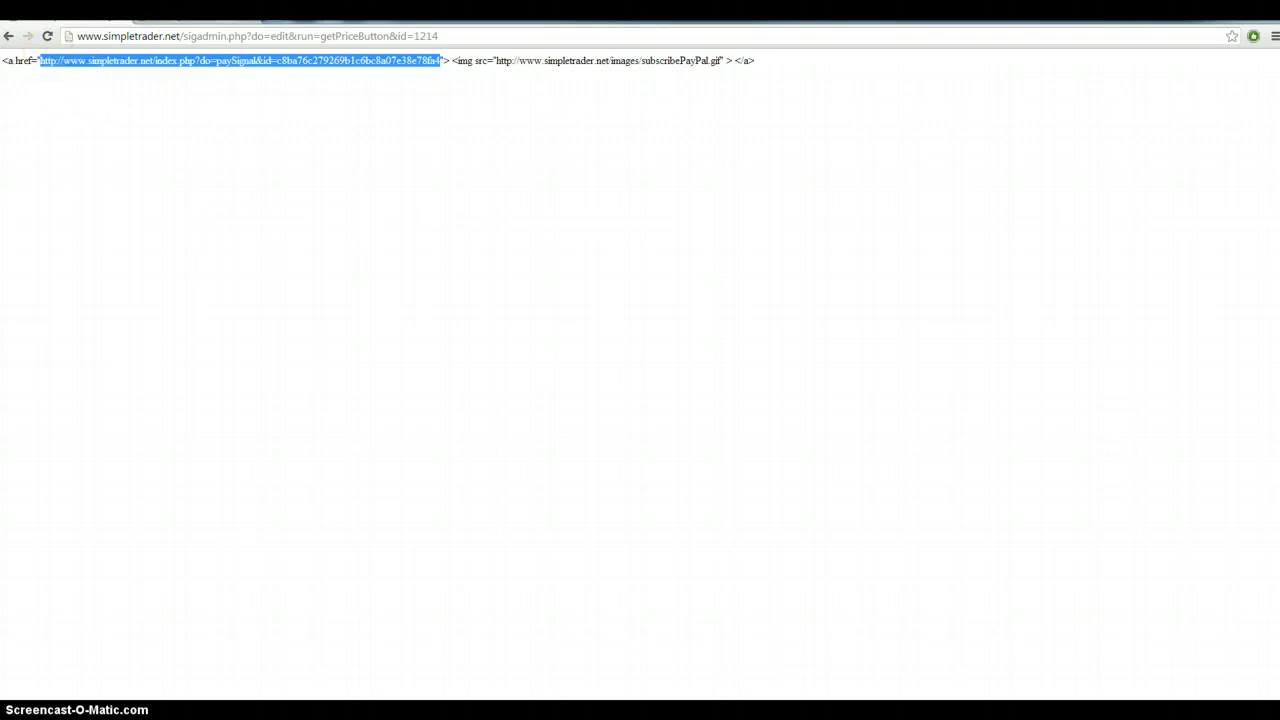
click(272, 12)
key(ctrl+v)
Load the 1214 link and confirm PayPal offers Sample Signal free for 2 weeks, then 40 USD monthly.
key(Return)
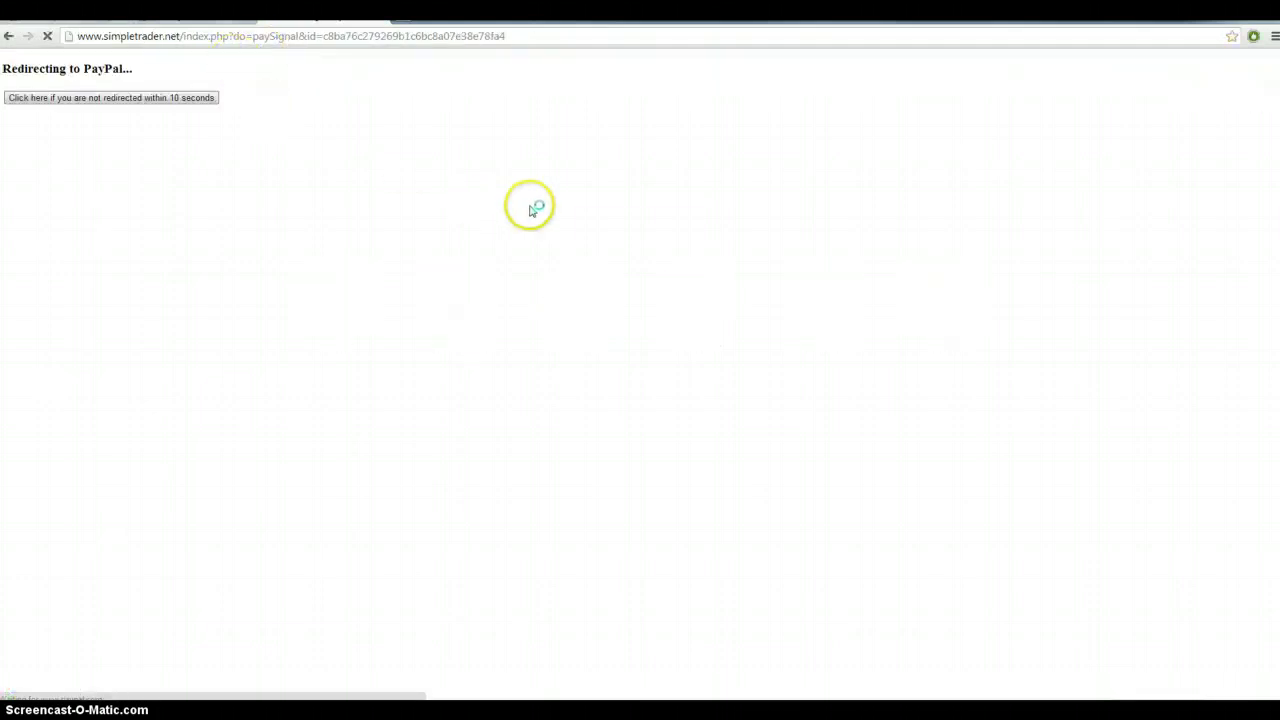
click(190, 97)
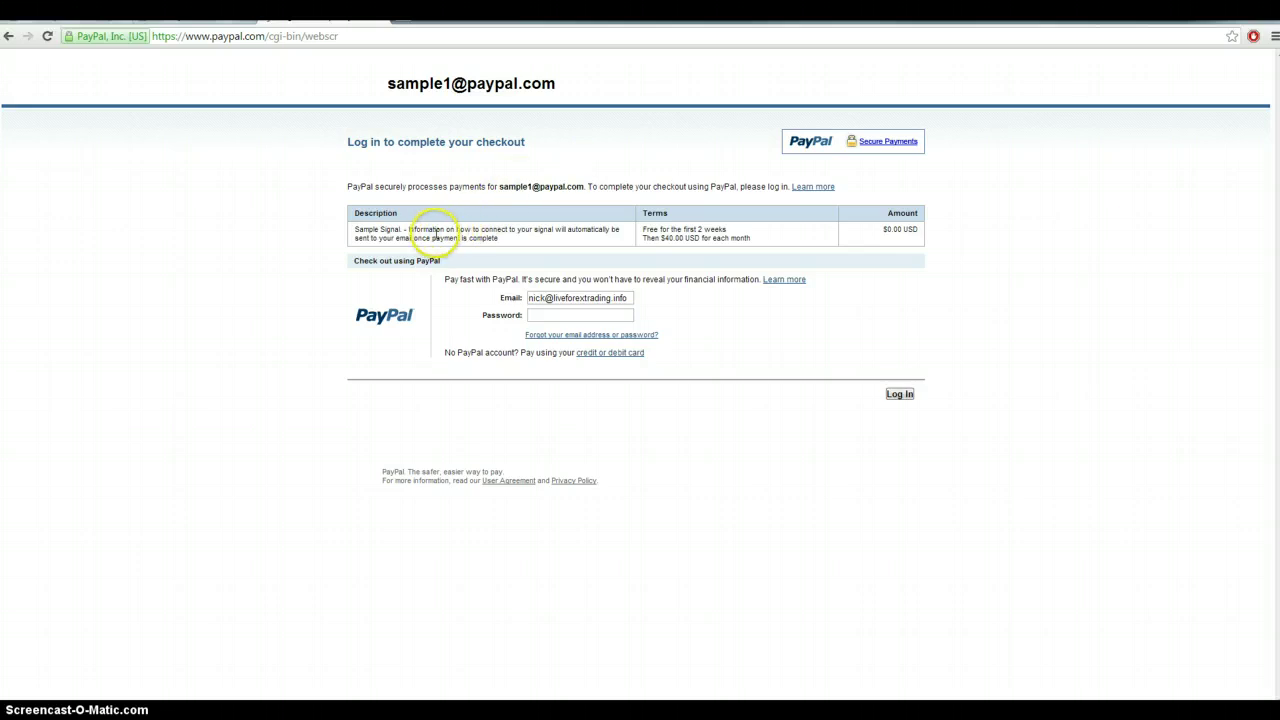
drag(407, 232, 540, 238)
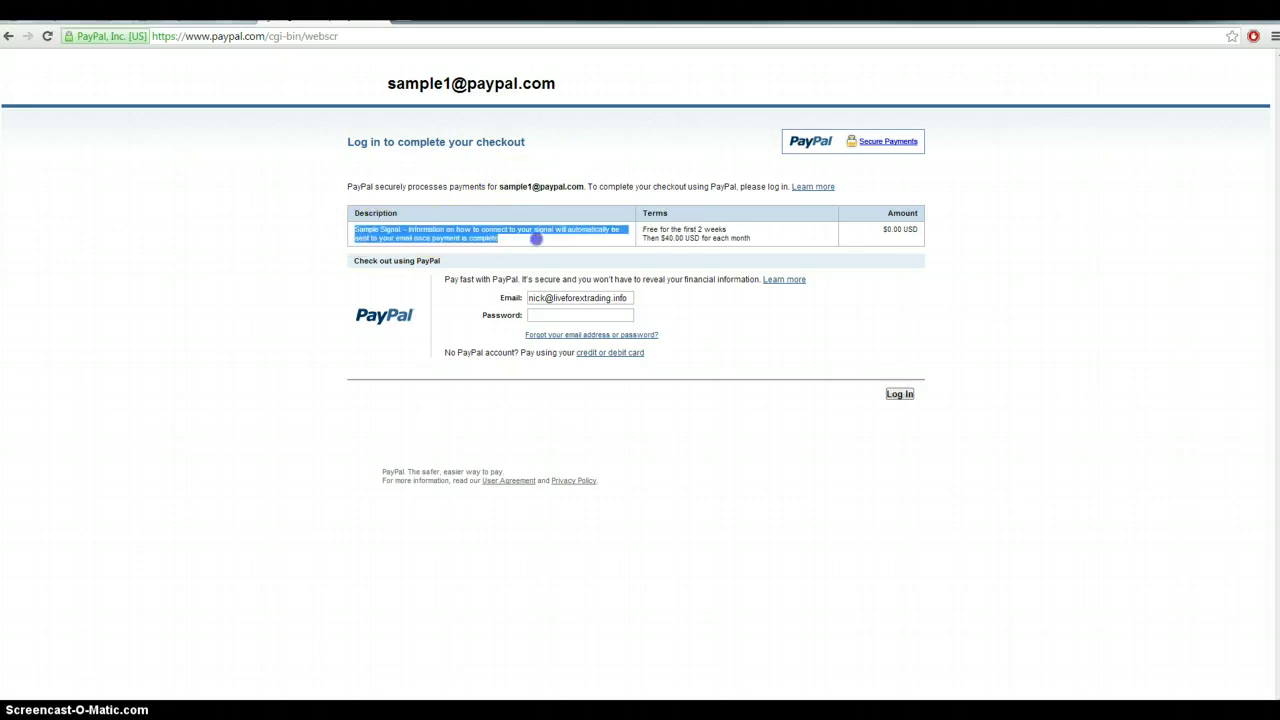
click(555, 232)
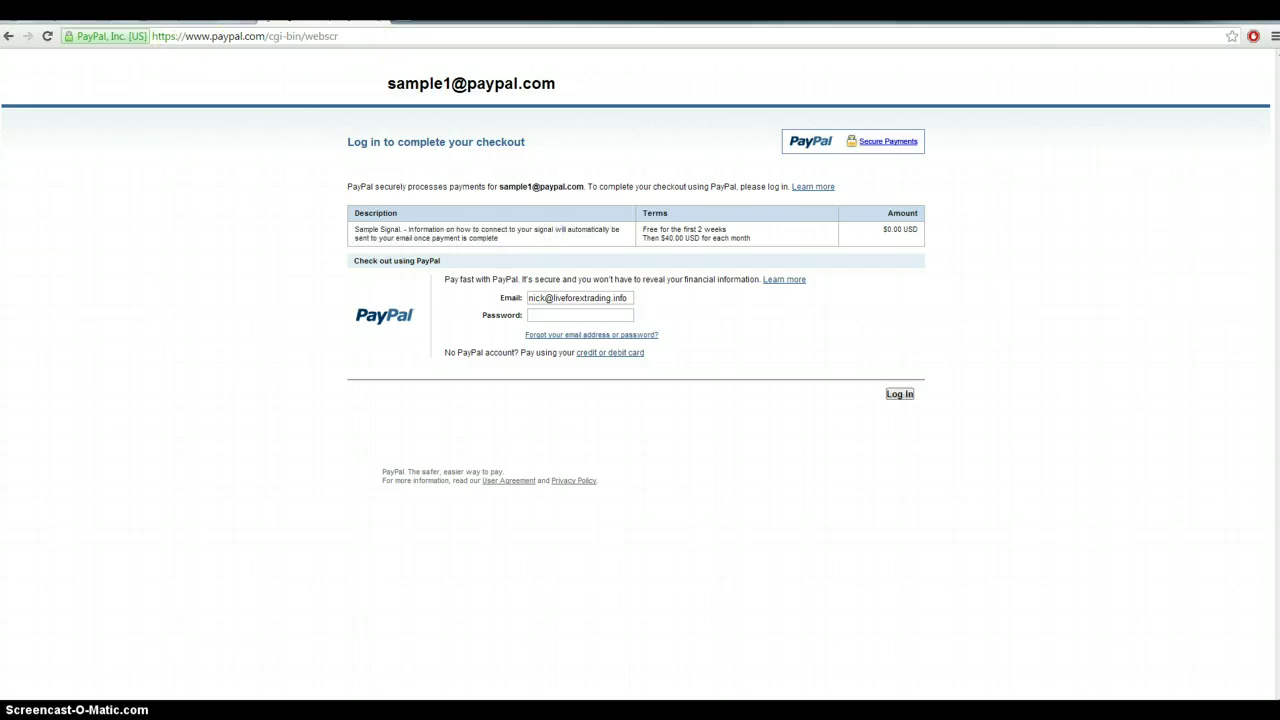
click(230, 10)
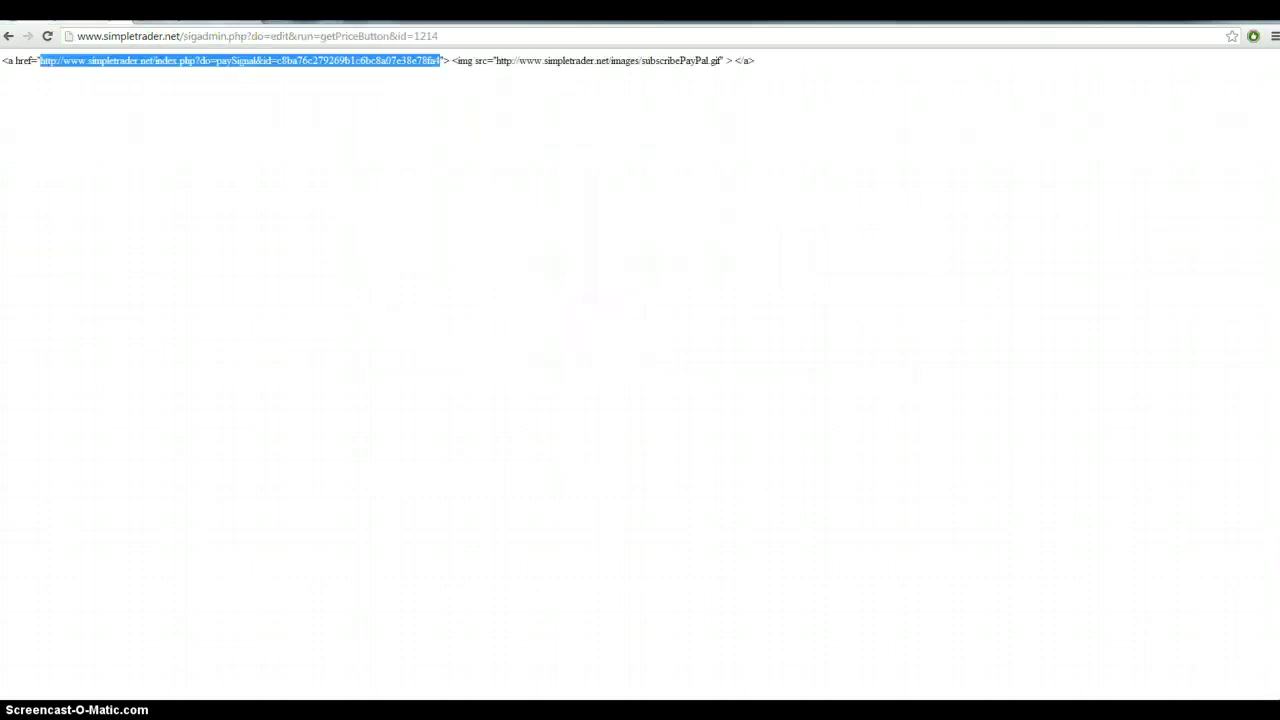
Return to the Sample Signal pricing page, then go to the Downloads page.
click(9, 36)
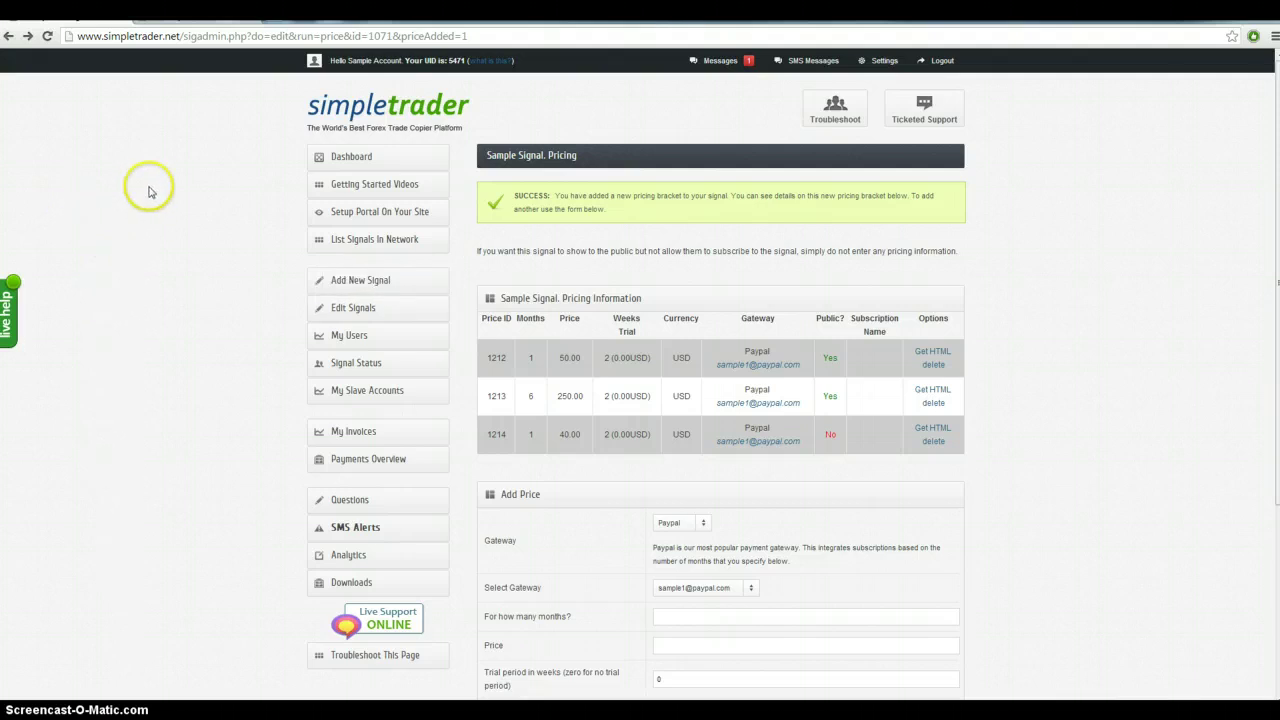
scroll(165, 195, down, 2)
scroll(171, 200, up, 2)
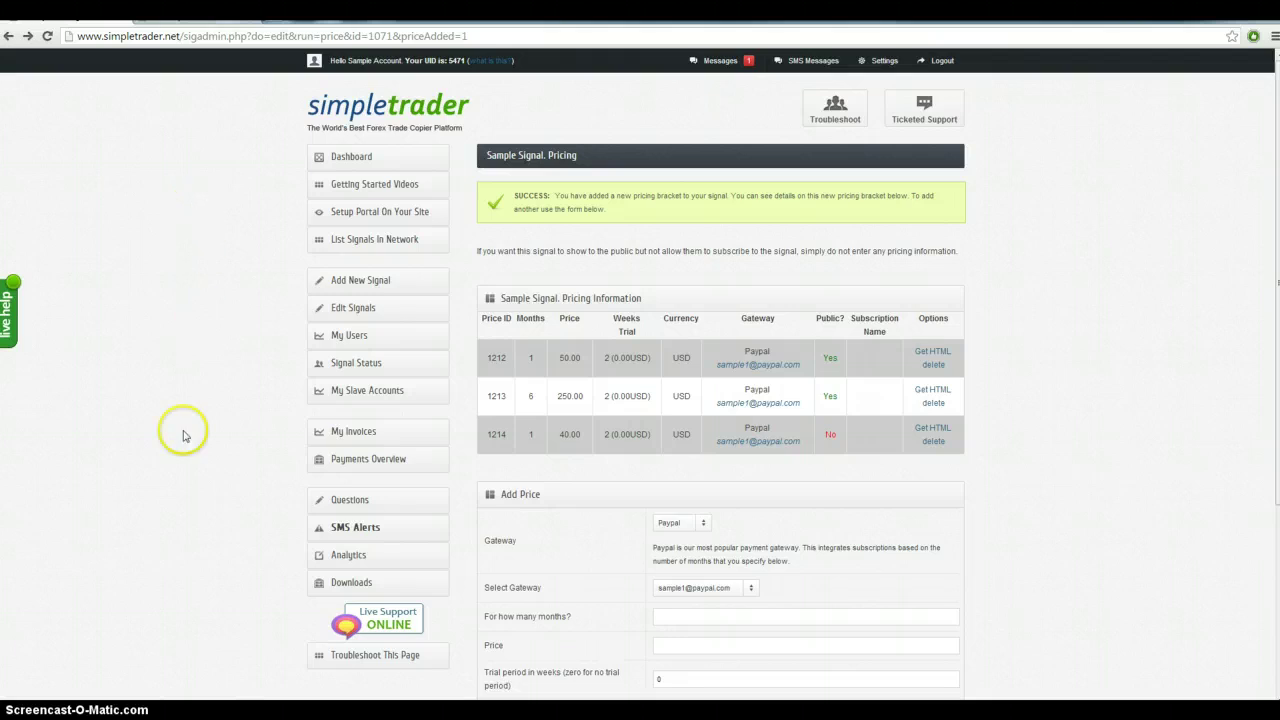
click(352, 309)
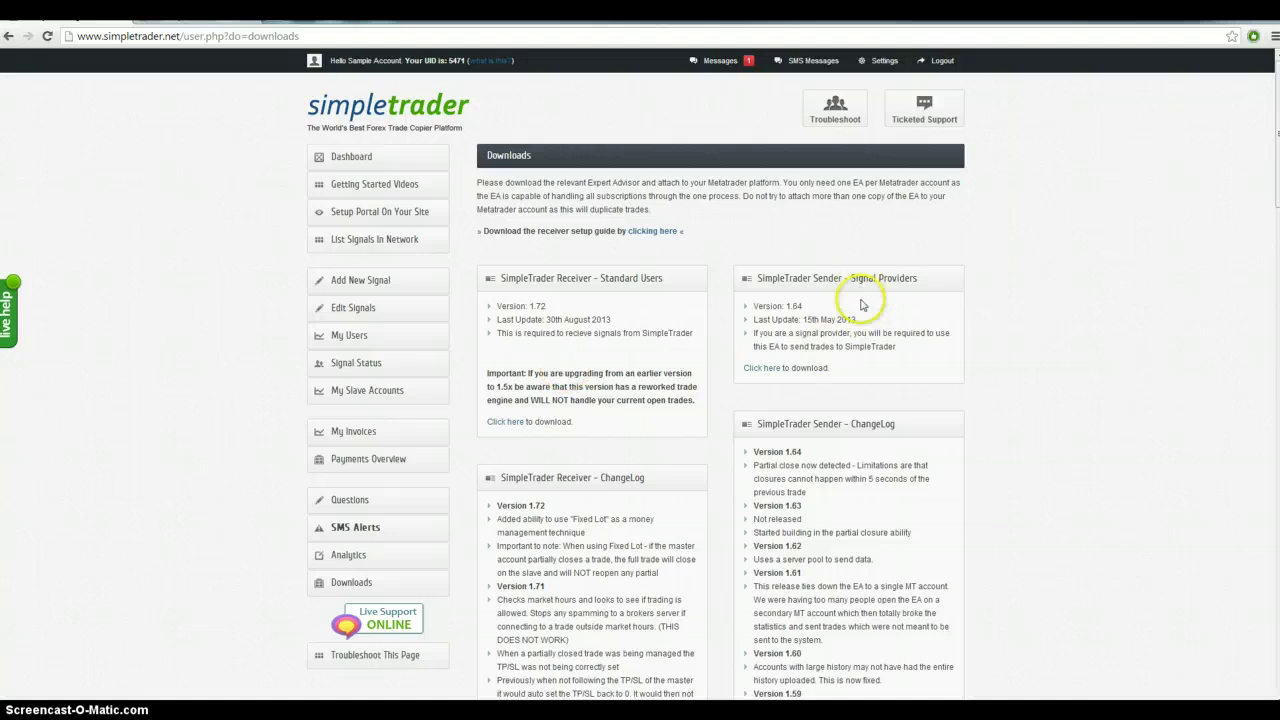
Download the SimpleTrader Sender 1.64 zip, open it, and arrange its window on the left.
click(764, 370)
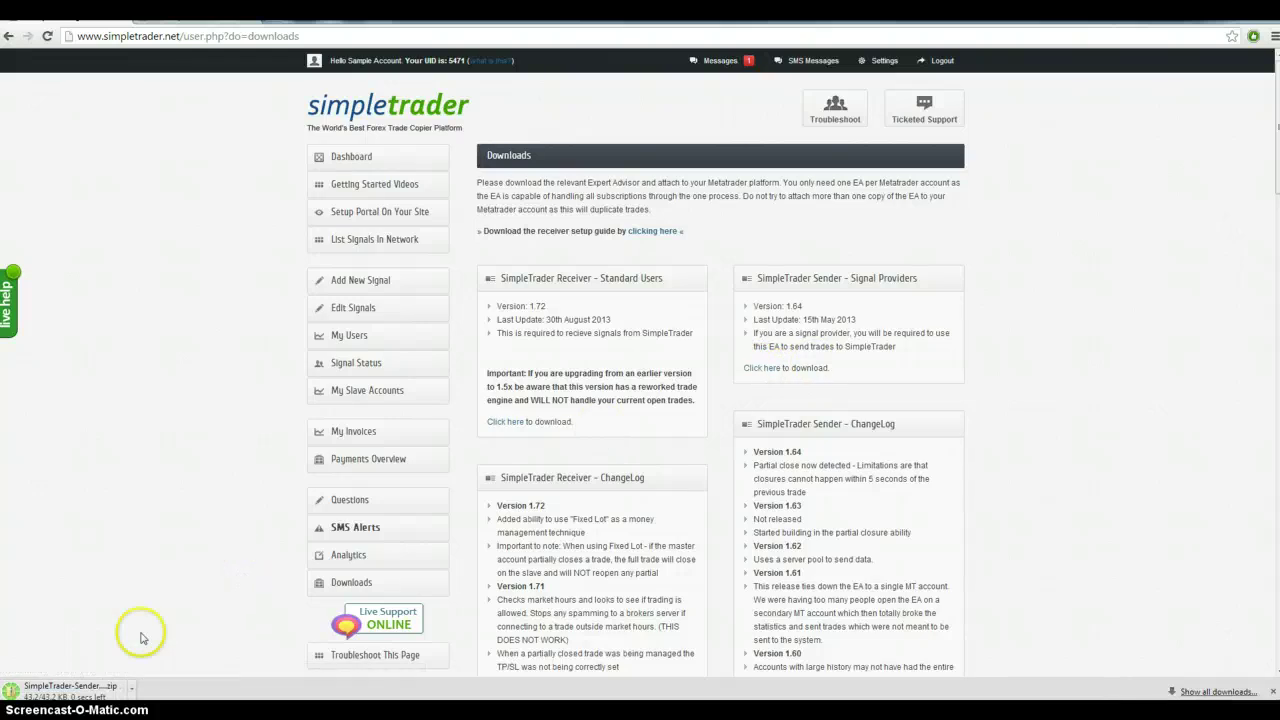
click(78, 693)
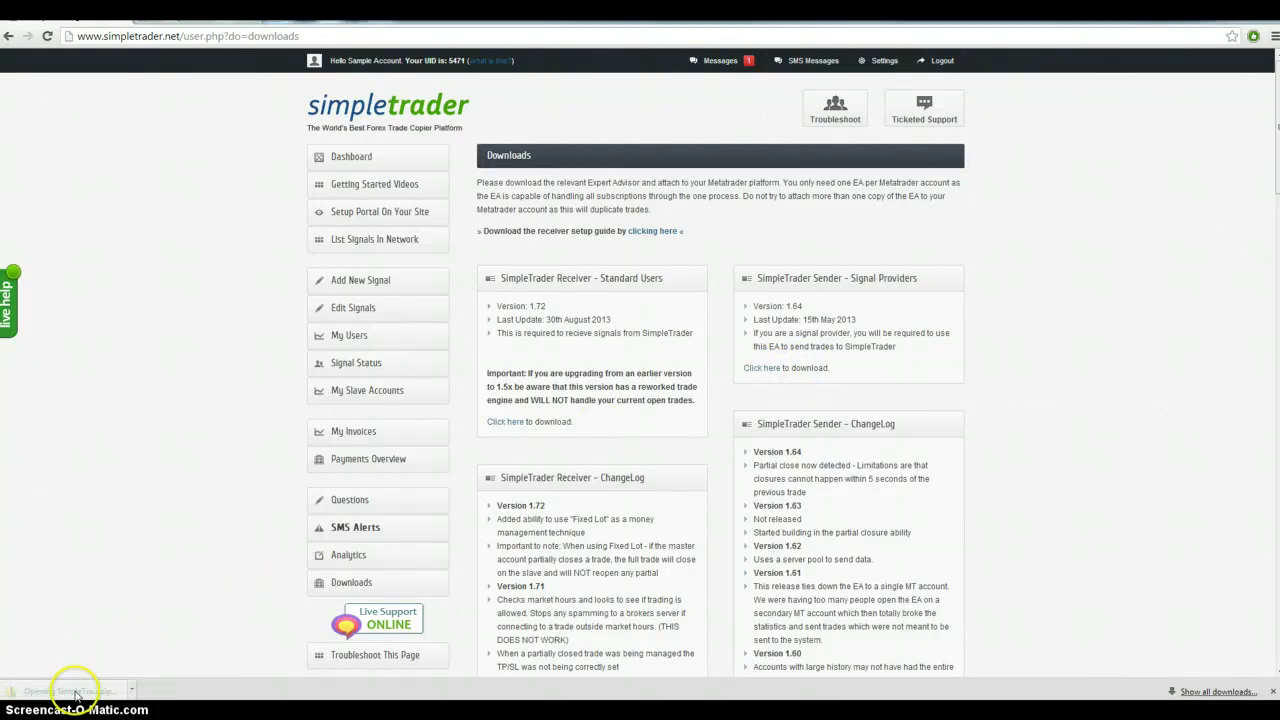
drag(1253, 79, 390, 134)
drag(868, 520, 522, 544)
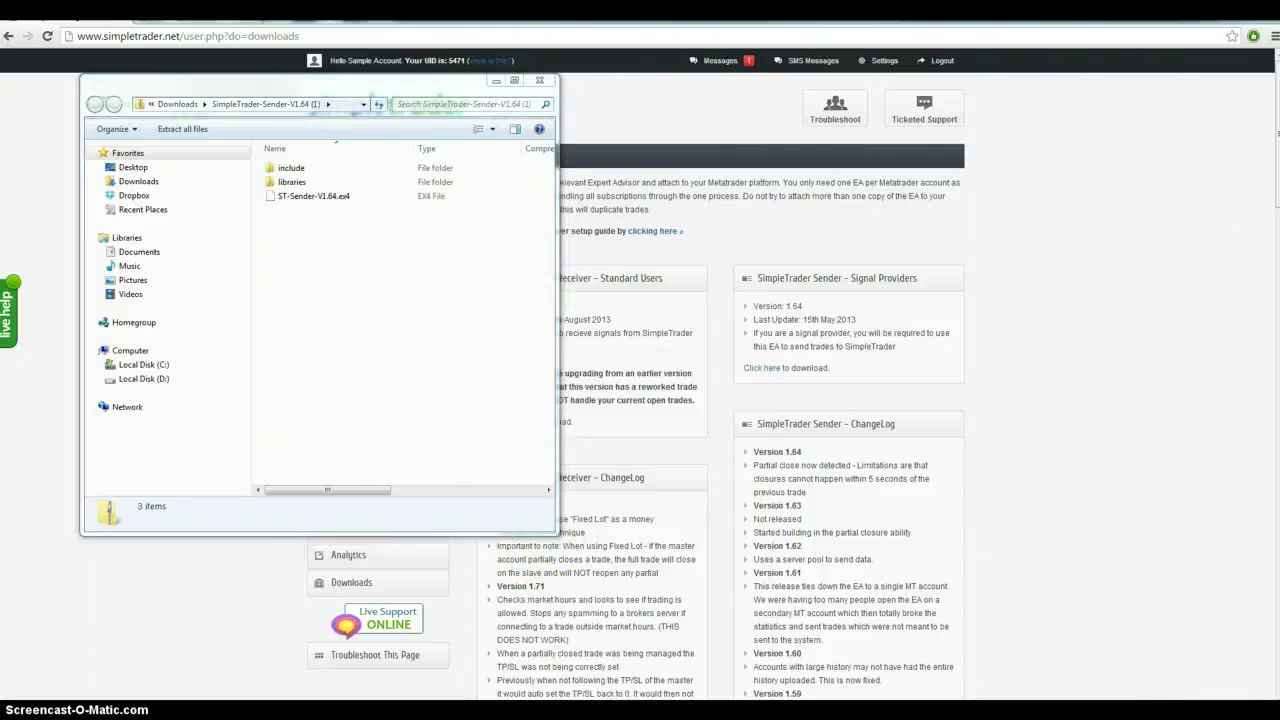
Copy ST-Sender-V1.64.ex4 into the MetaTrader - AxiTrader Demo experts folder.
drag(1270, 45, 700, 62)
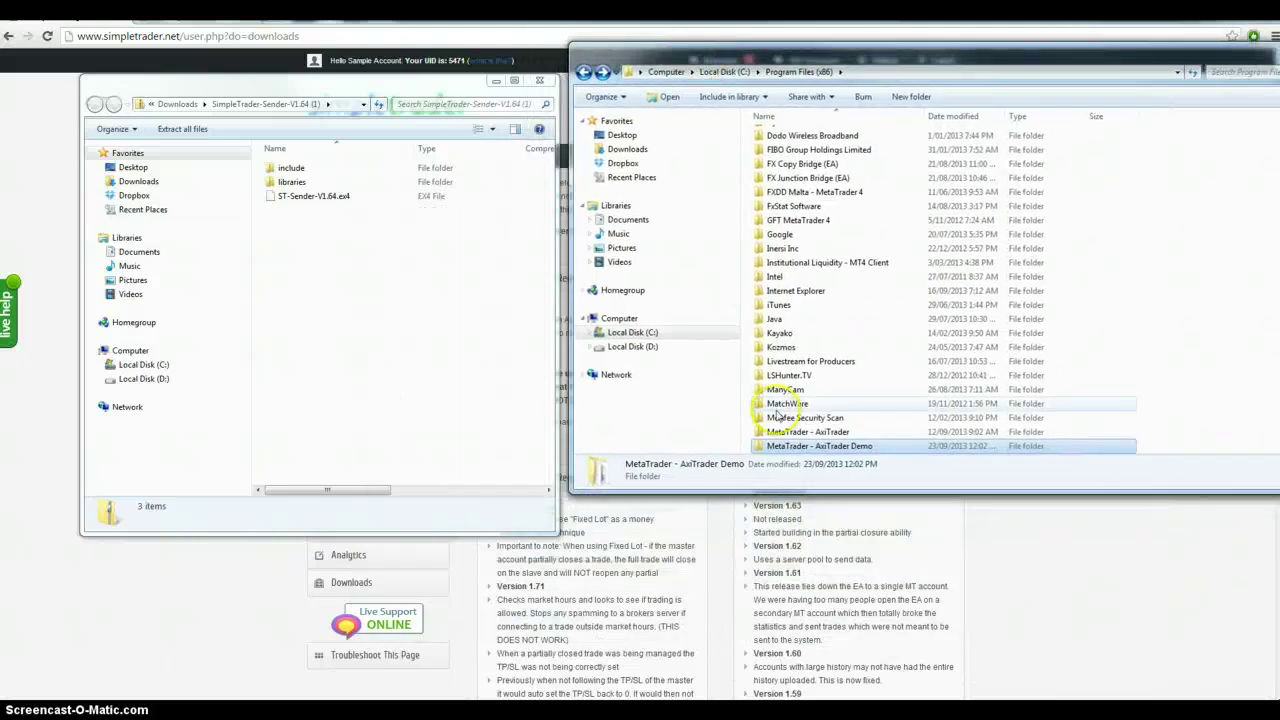
double_click(788, 447)
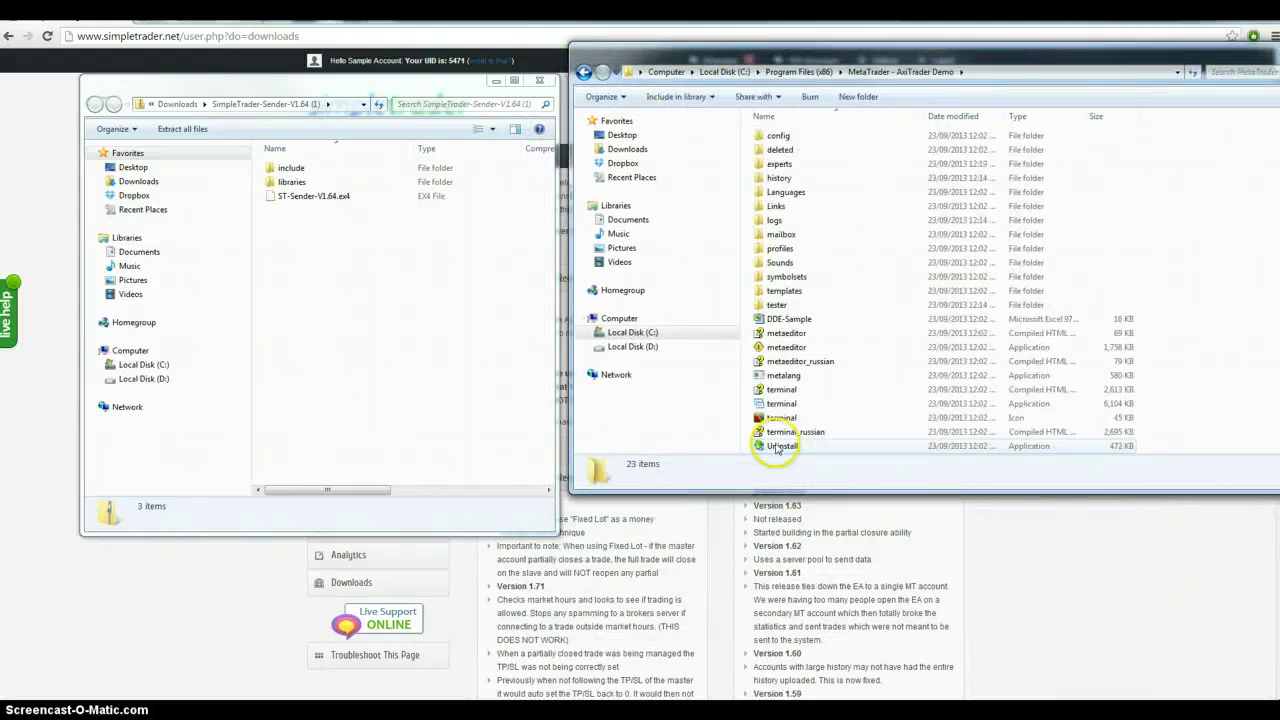
double_click(781, 164)
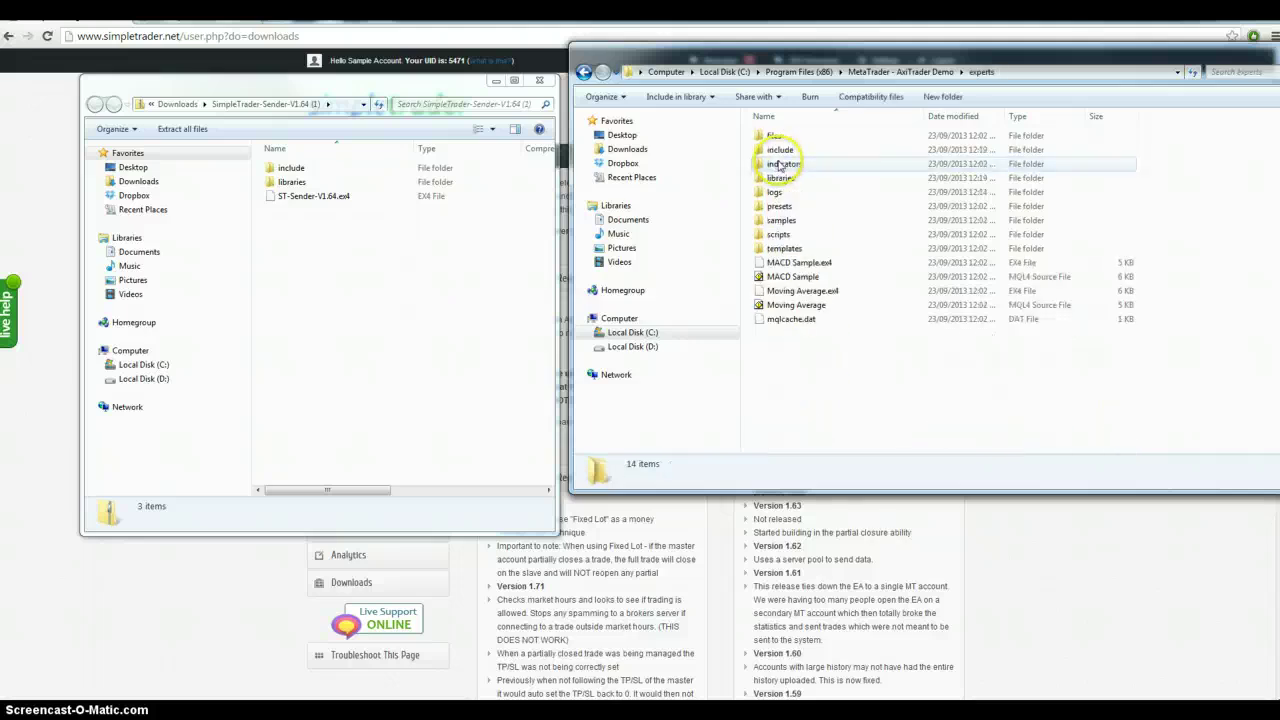
drag(330, 196, 902, 400)
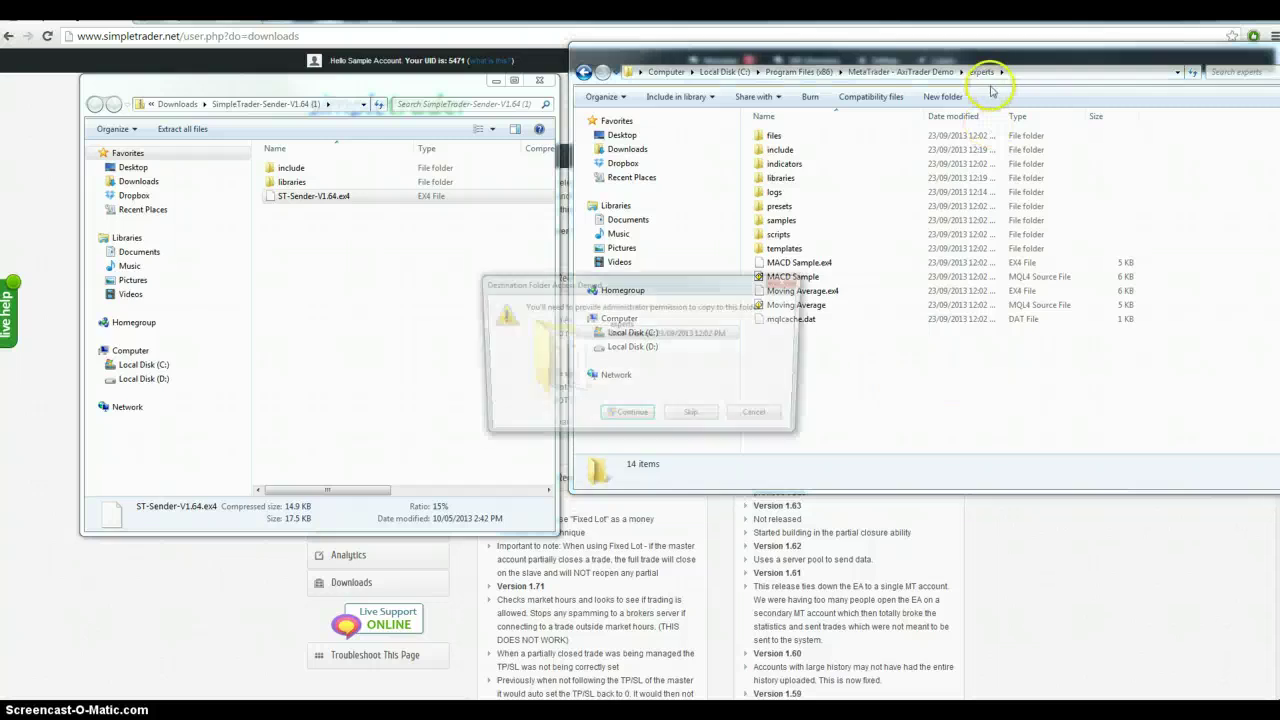
click(640, 415)
Copy http51.dll into MetaTrader's experts\libraries folder.
double_click(783, 178)
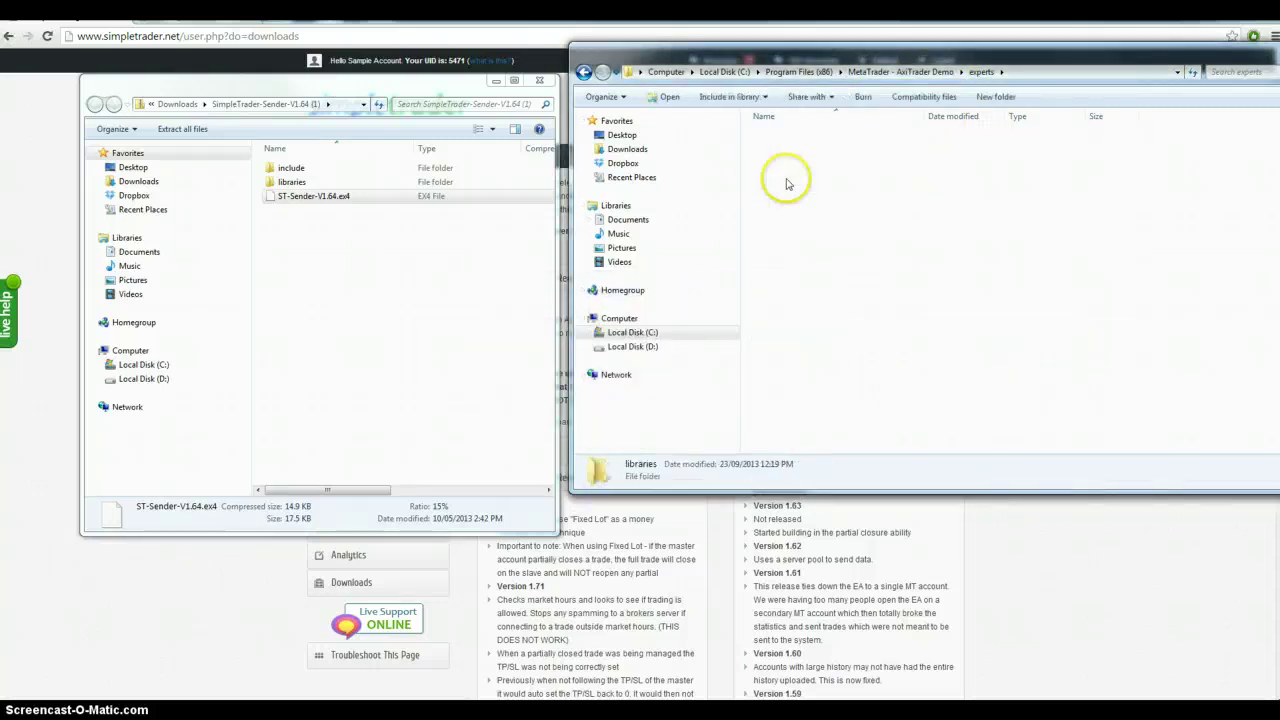
double_click(300, 182)
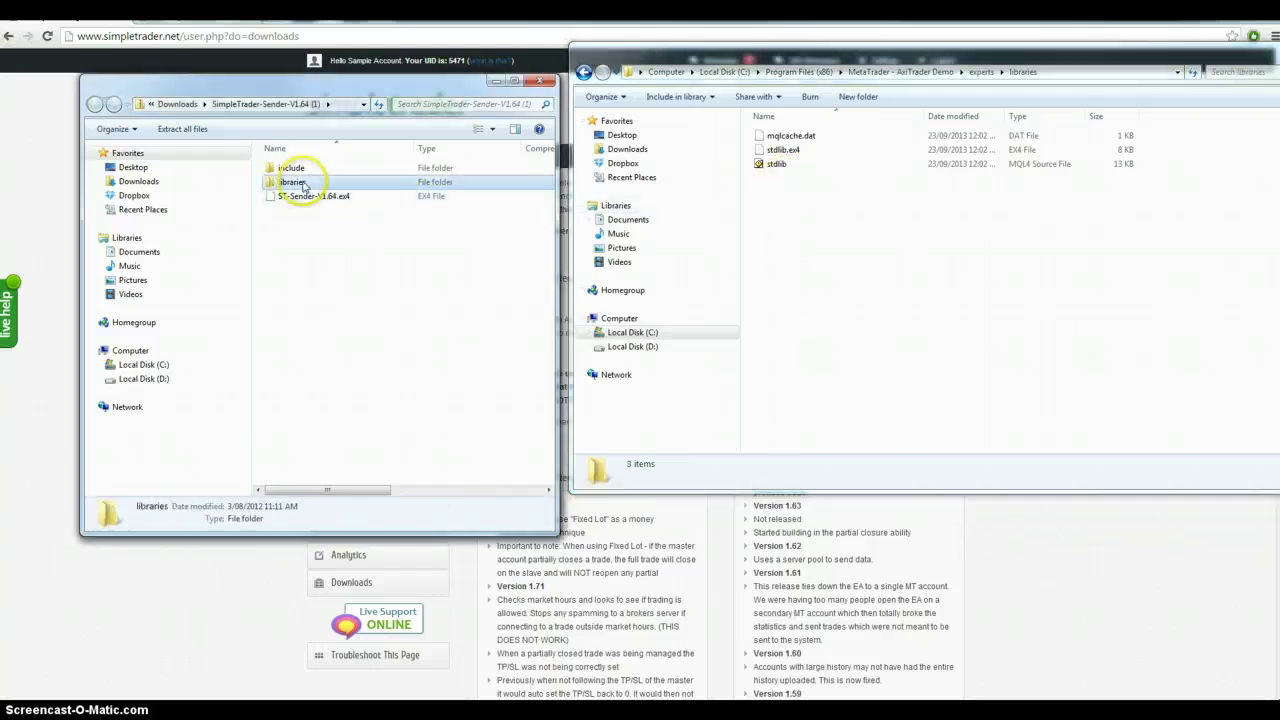
drag(297, 170, 778, 202)
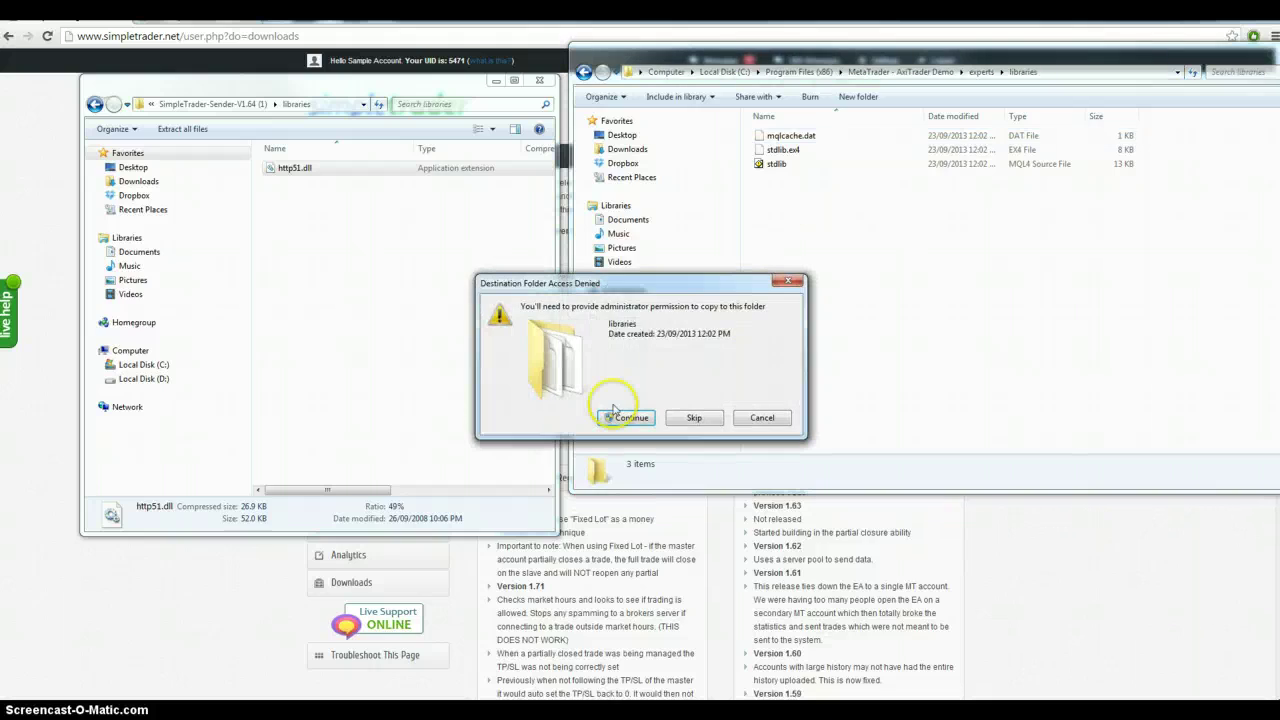
click(630, 417)
Copy http51.mqh into MetaTrader's experts\include folder.
click(95, 104)
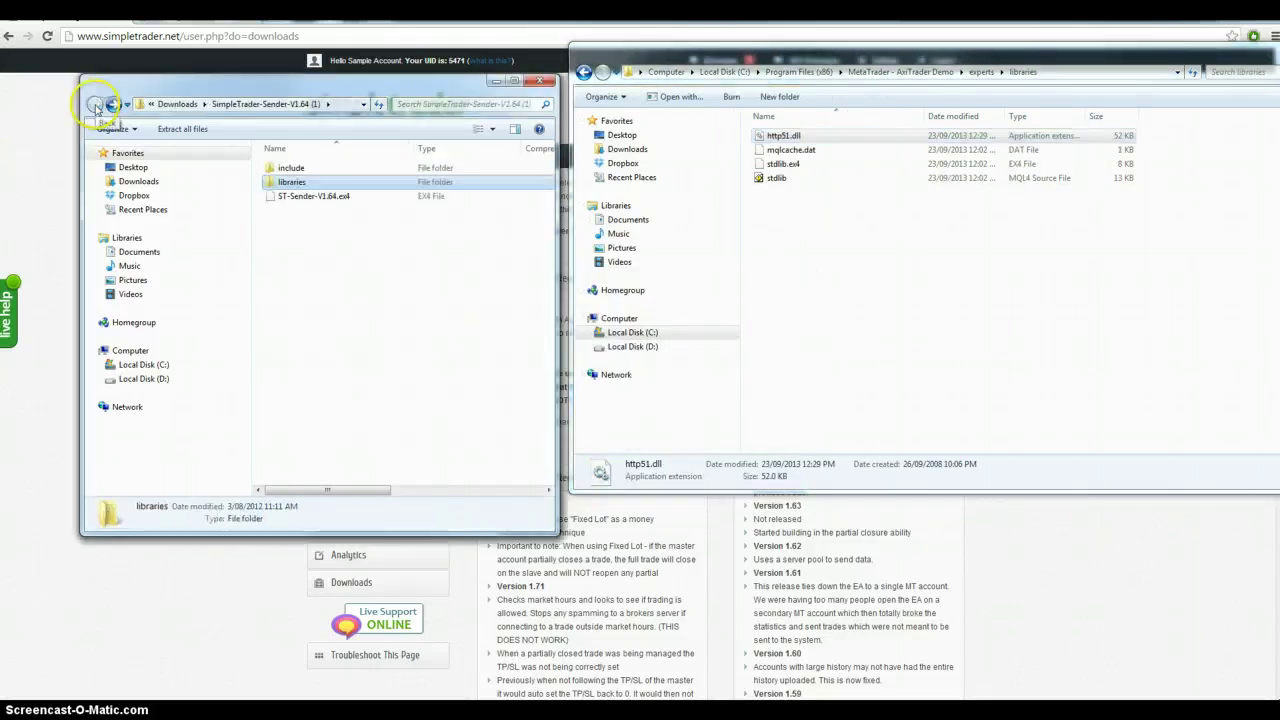
click(584, 72)
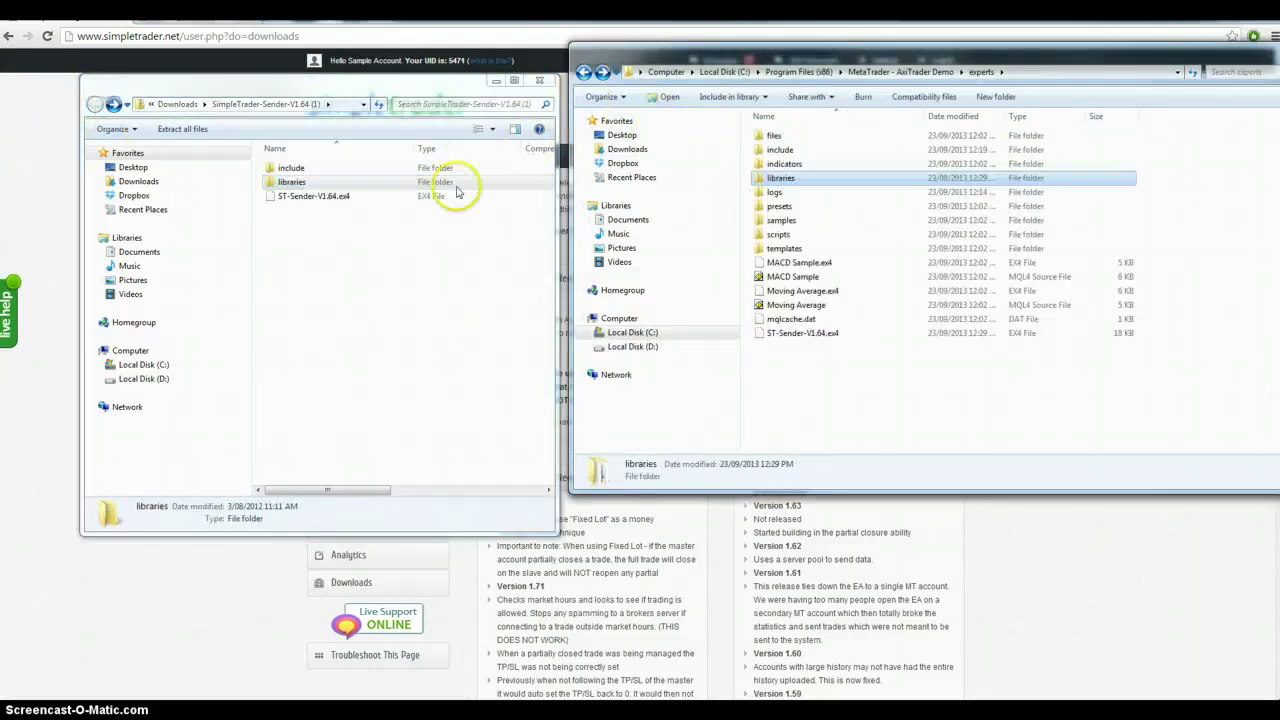
double_click(300, 168)
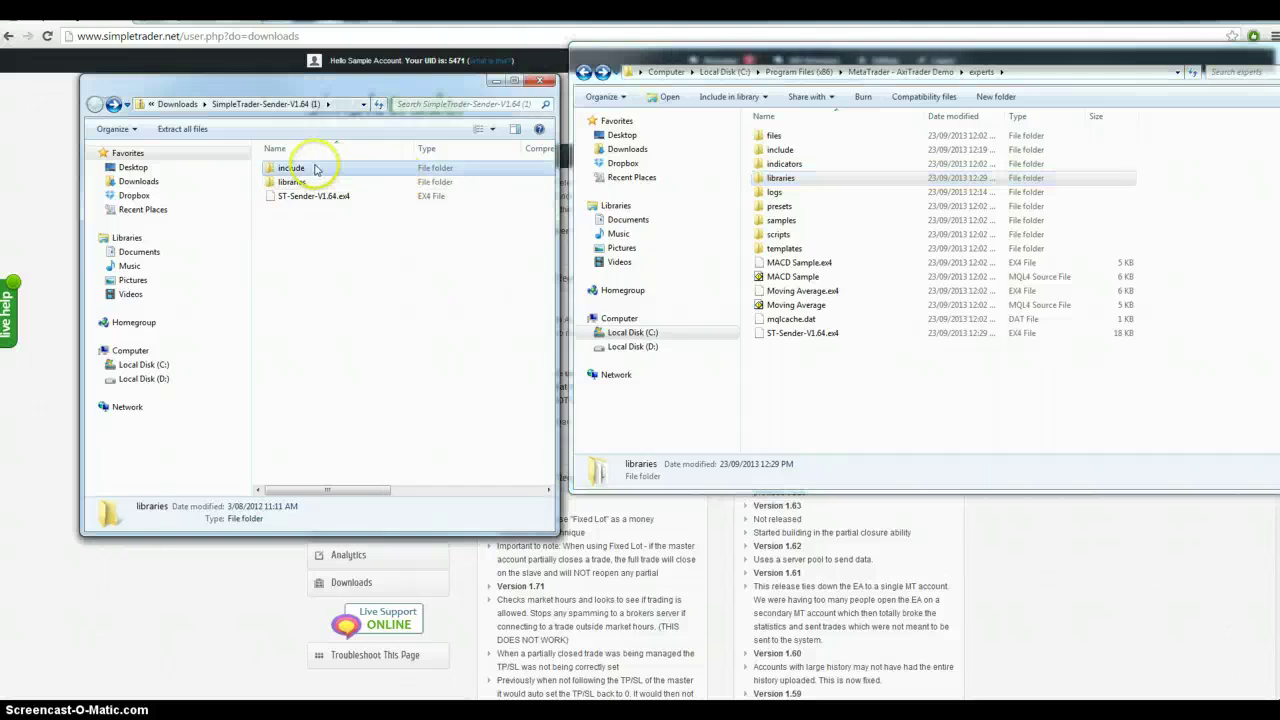
double_click(790, 150)
drag(300, 168, 820, 204)
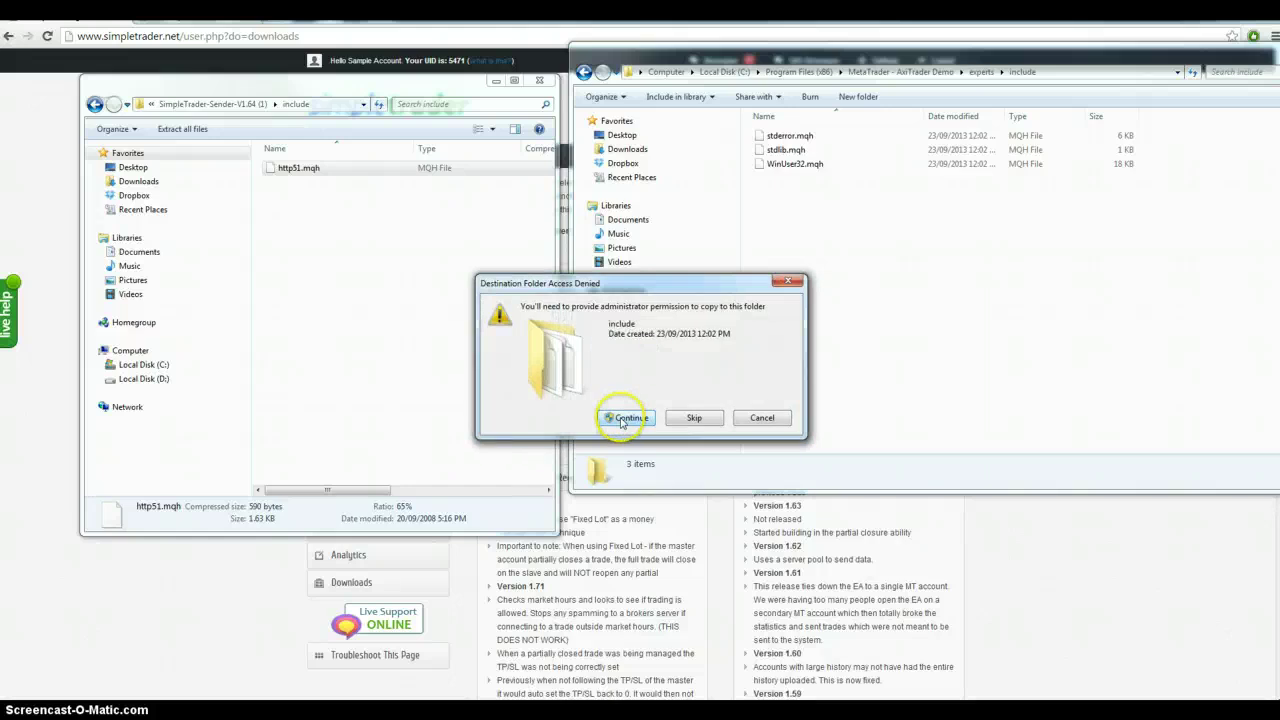
click(627, 417)
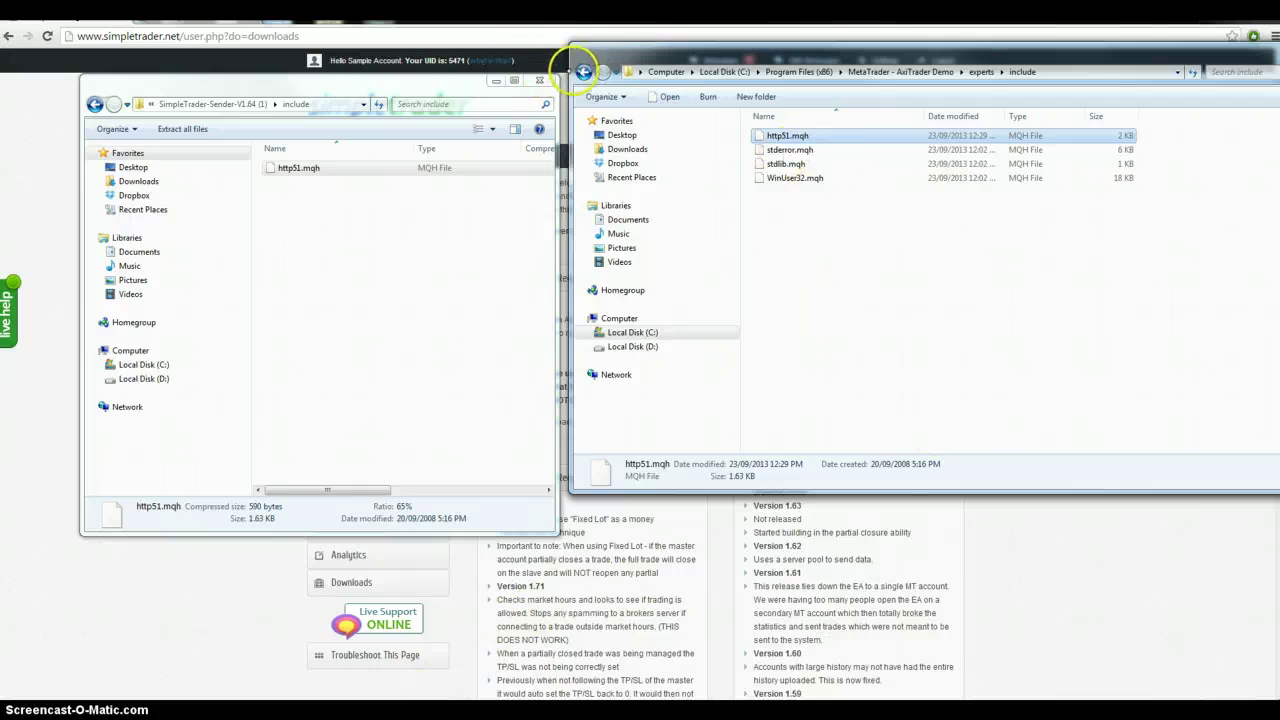
click(582, 73)
Launch terminal.exe from the MetaTrader - AxiTrader Demo folder.
click(582, 73)
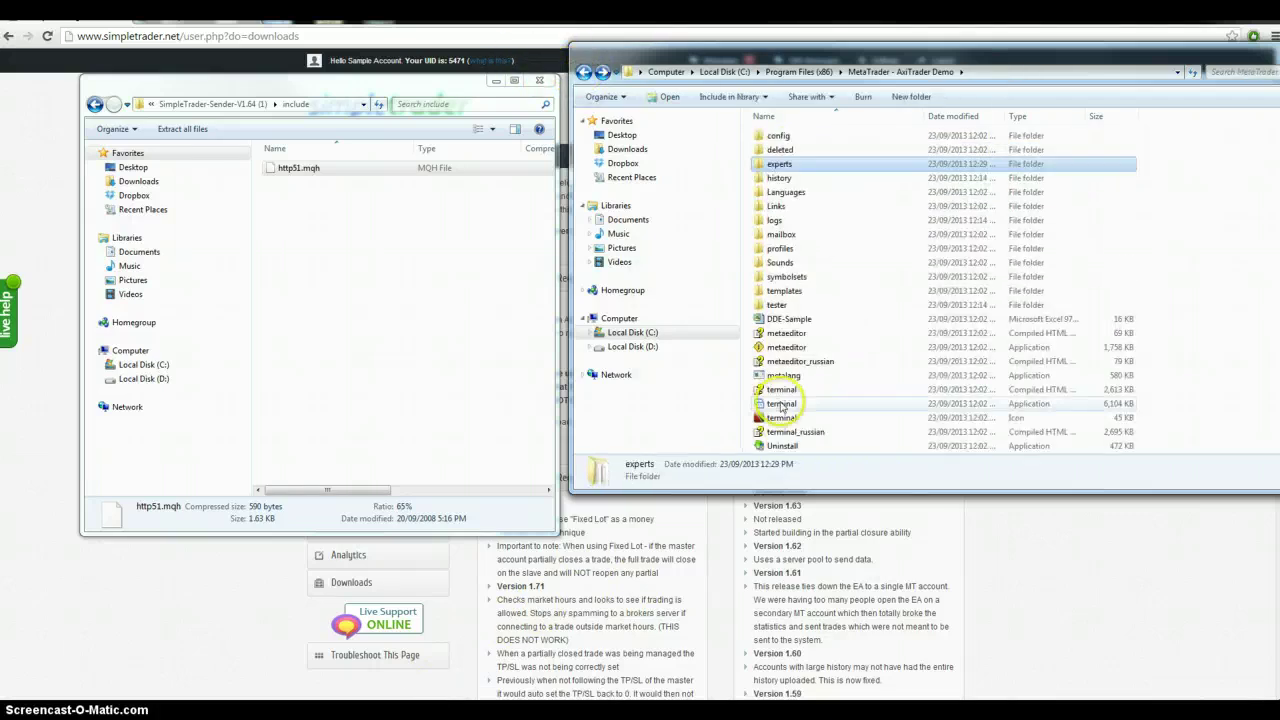
click(782, 404)
double_click(782, 404)
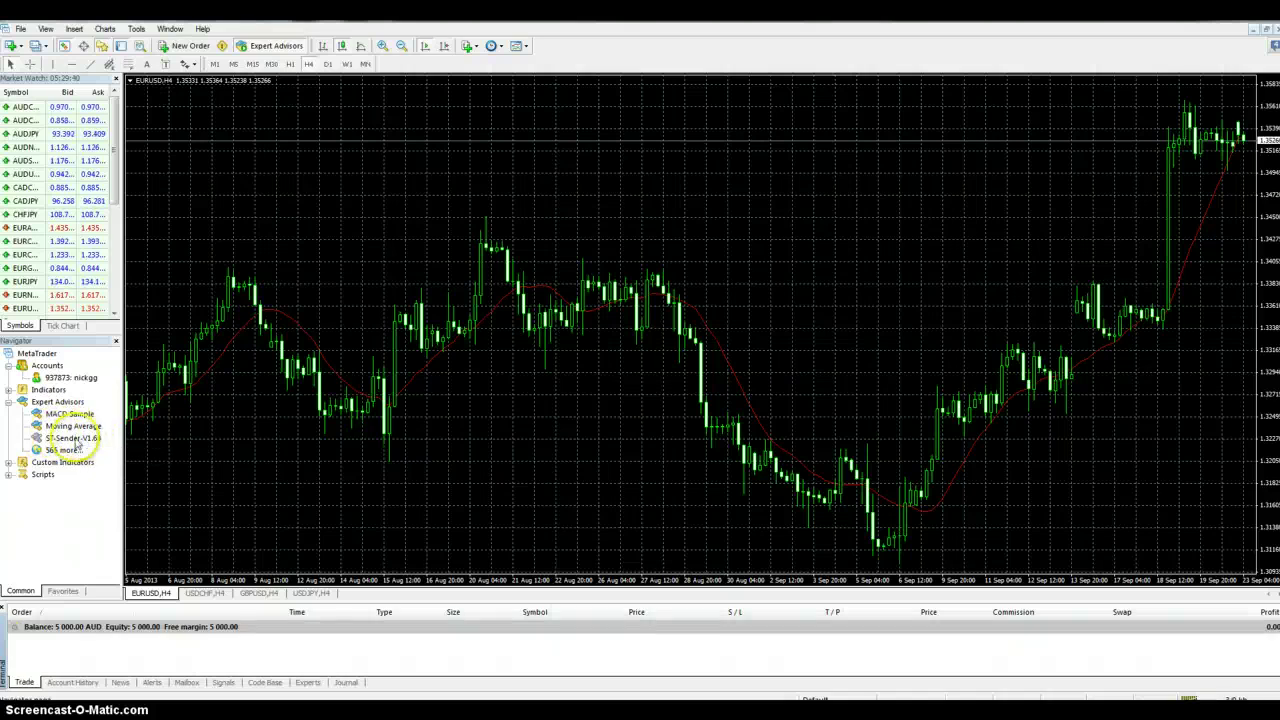
Attach ST-Sender-V1.64 to the EURUSD chart with live trading and DLL imports allowed.
click(224, 382)
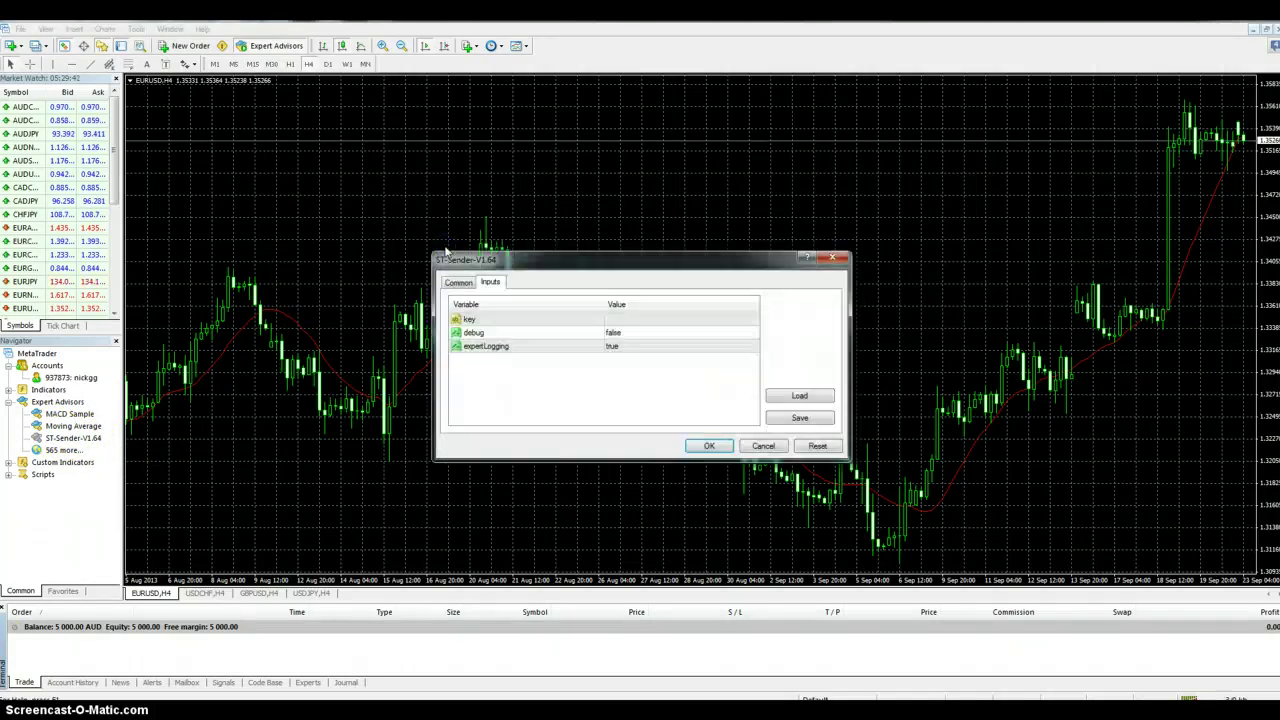
click(462, 284)
click(457, 393)
click(655, 317)
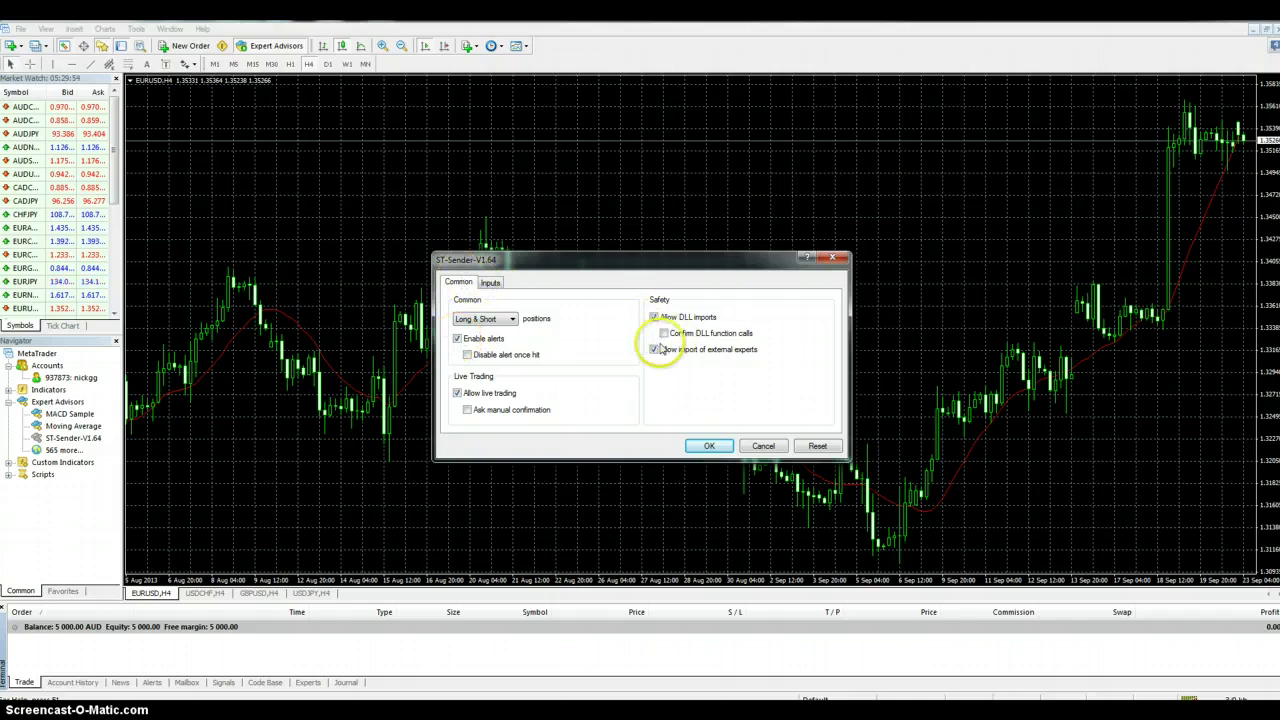
click(491, 284)
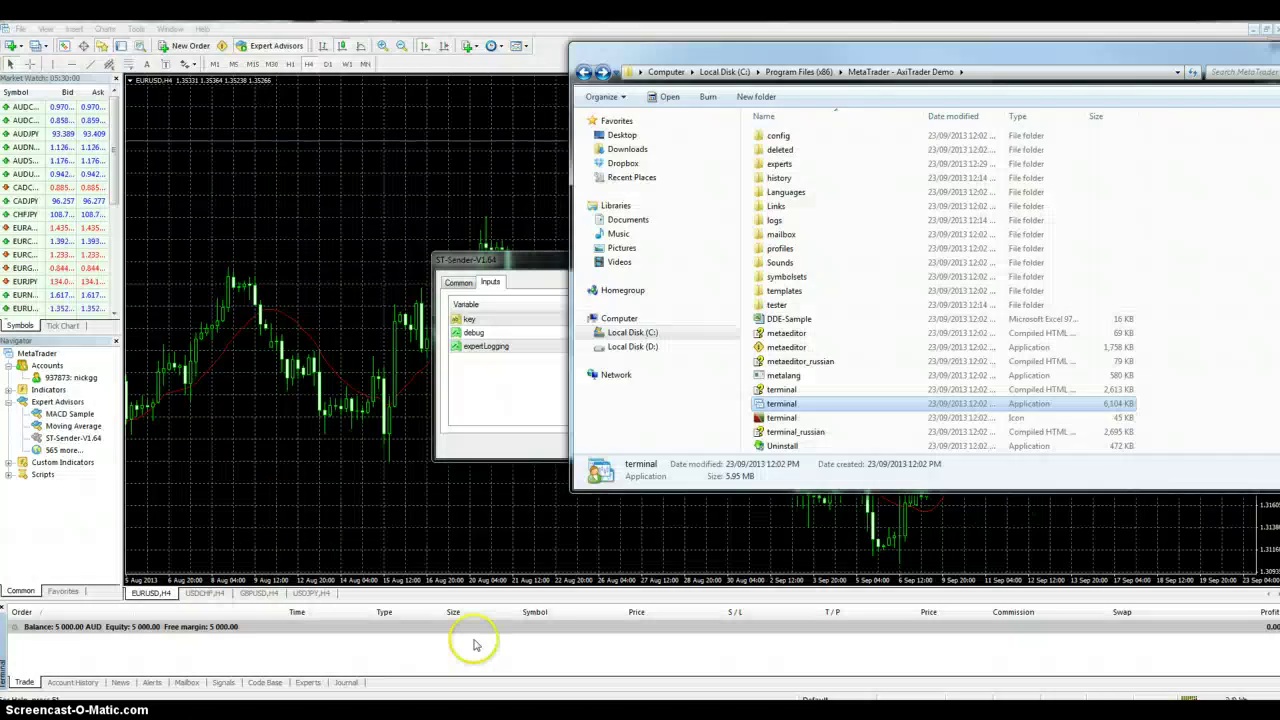
key(super+Tab)
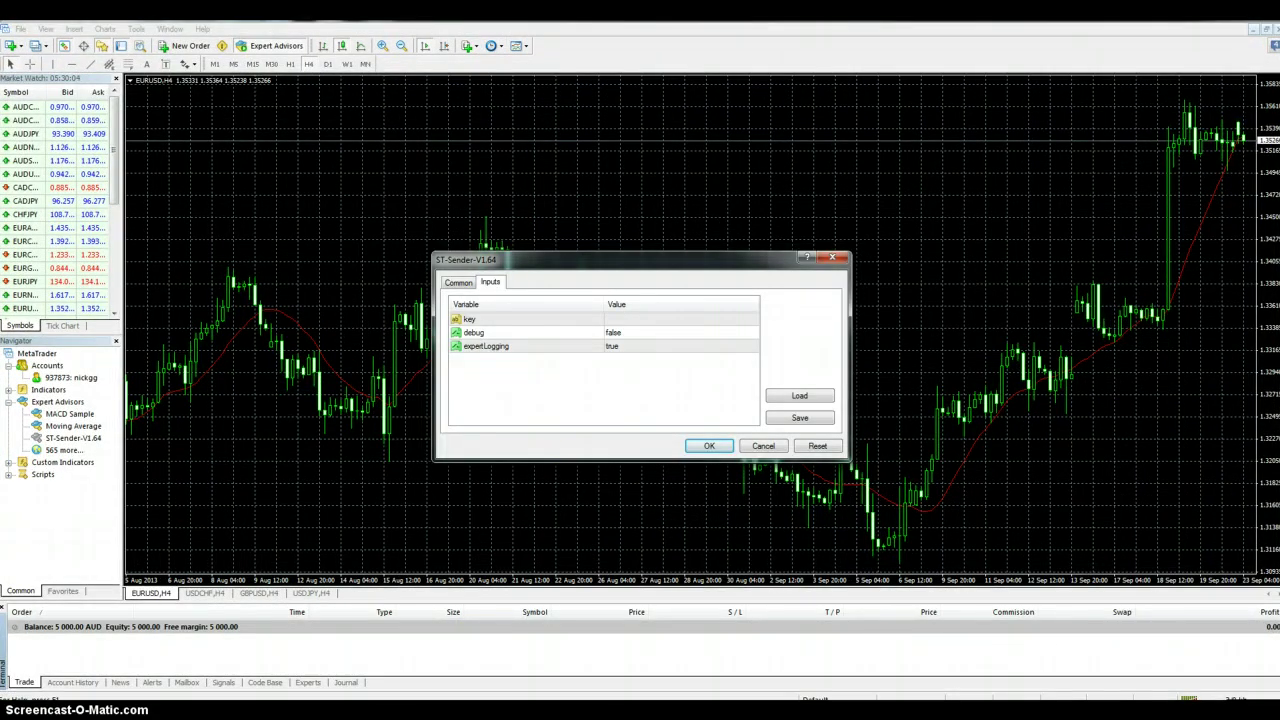
Copy the Sample Signal's key from SimpleTrader's Edit Signals list.
click(257, 680)
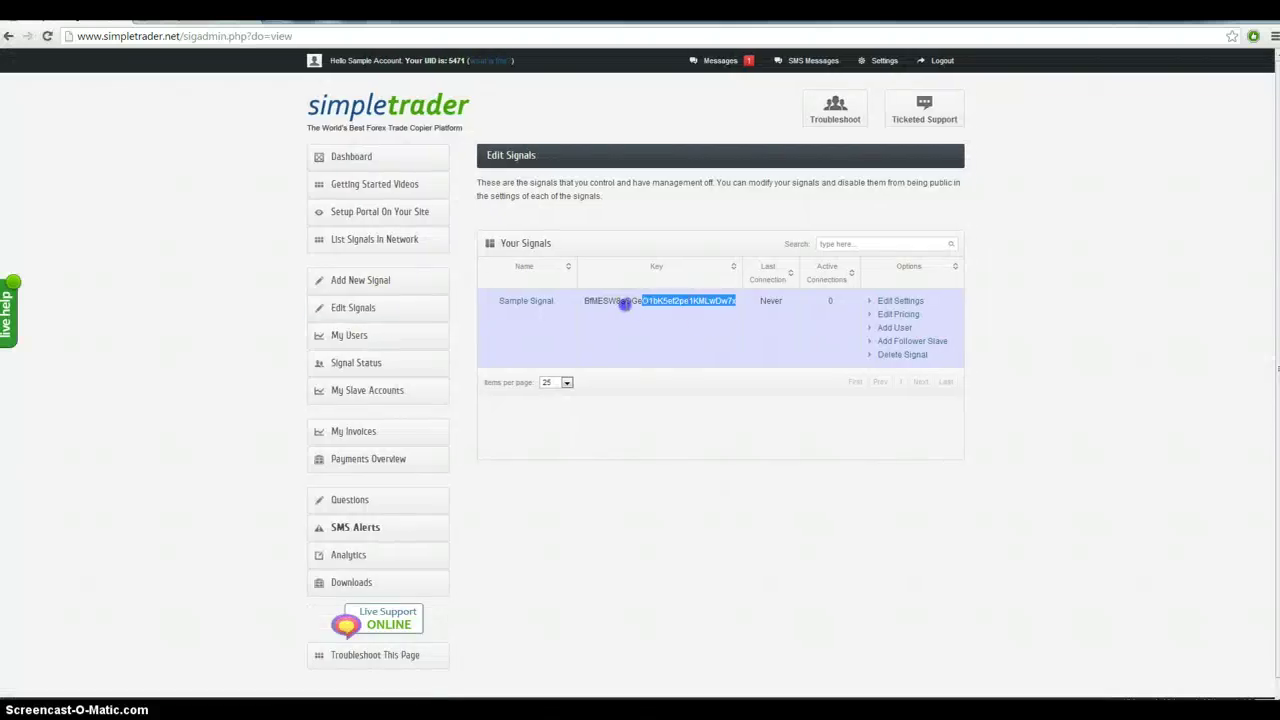
drag(578, 307, 604, 322)
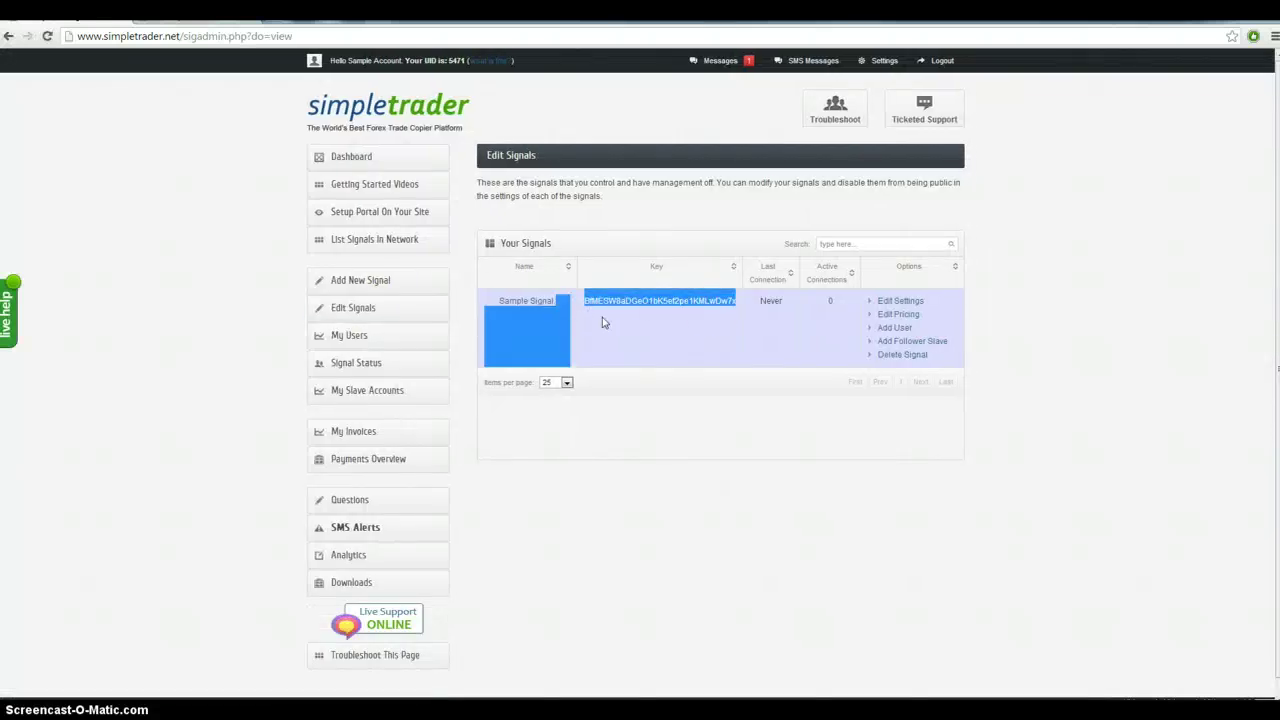
click(602, 318)
drag(708, 308, 741, 309)
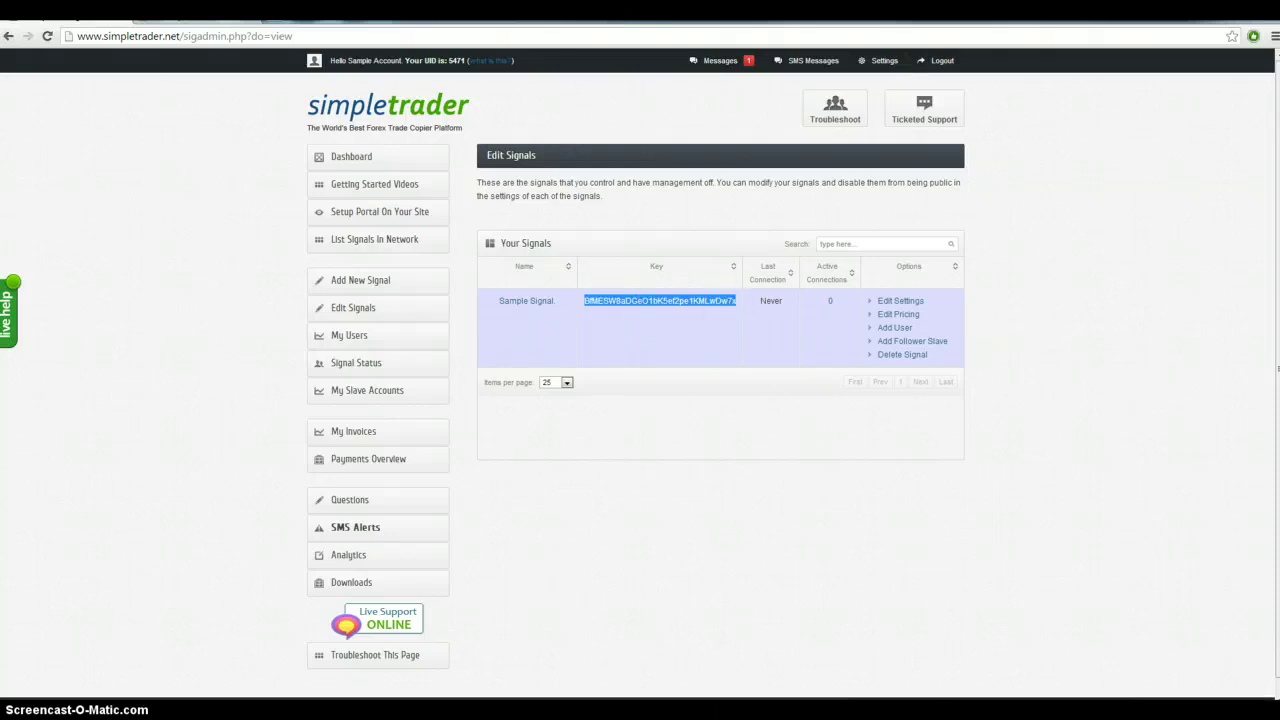
key(alt+Tab)
Paste the signal key into ST-Sender's key input, enable Expert Advisors, and maximise MetaTrader.
click(634, 320)
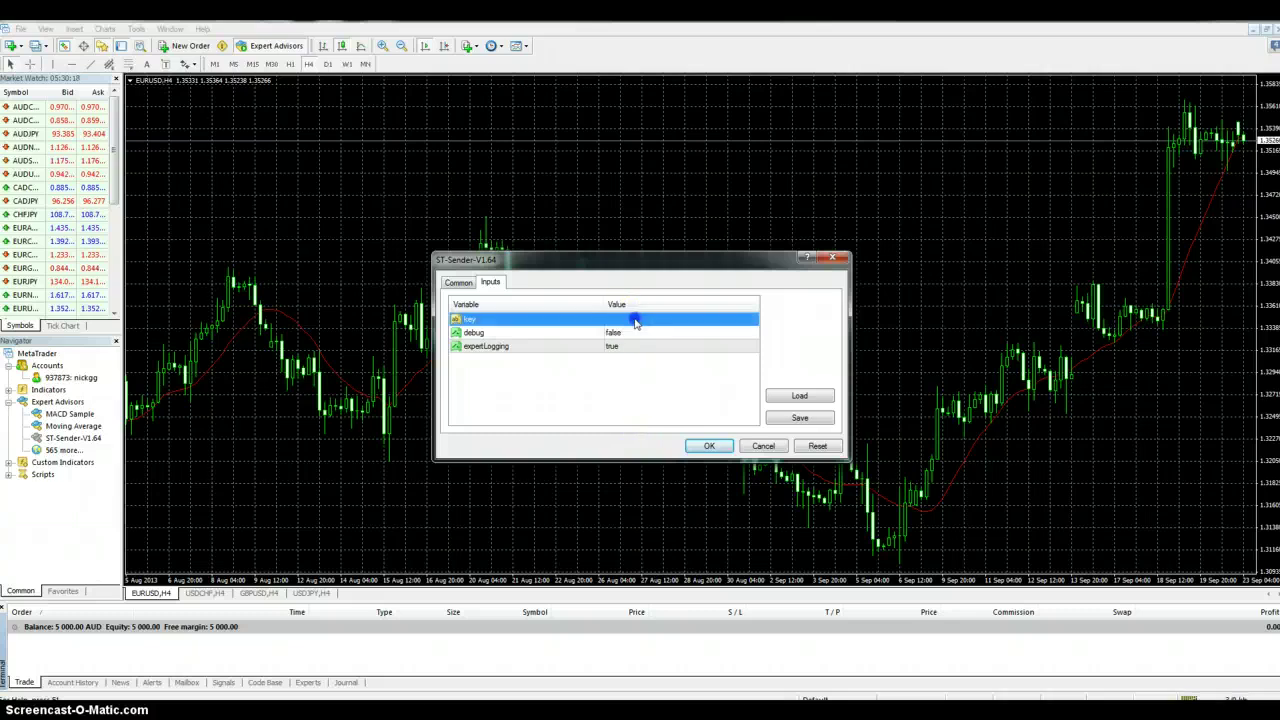
click(632, 319)
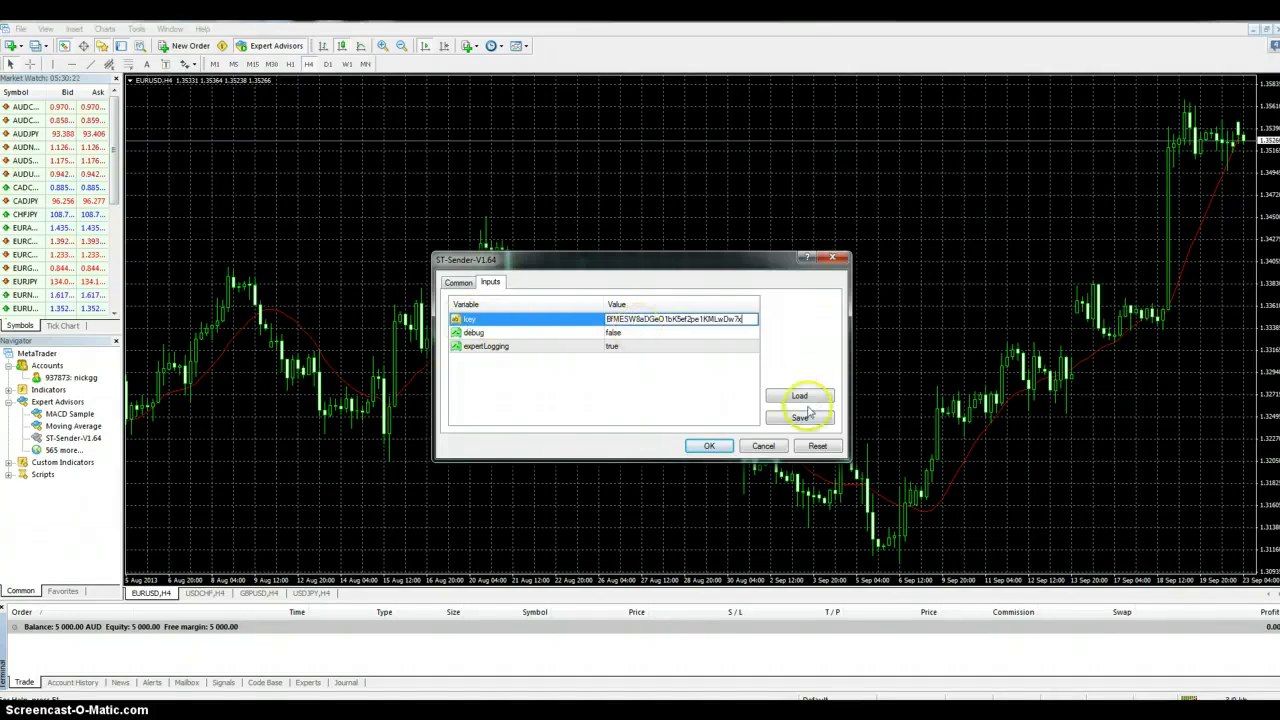
click(709, 446)
click(709, 446)
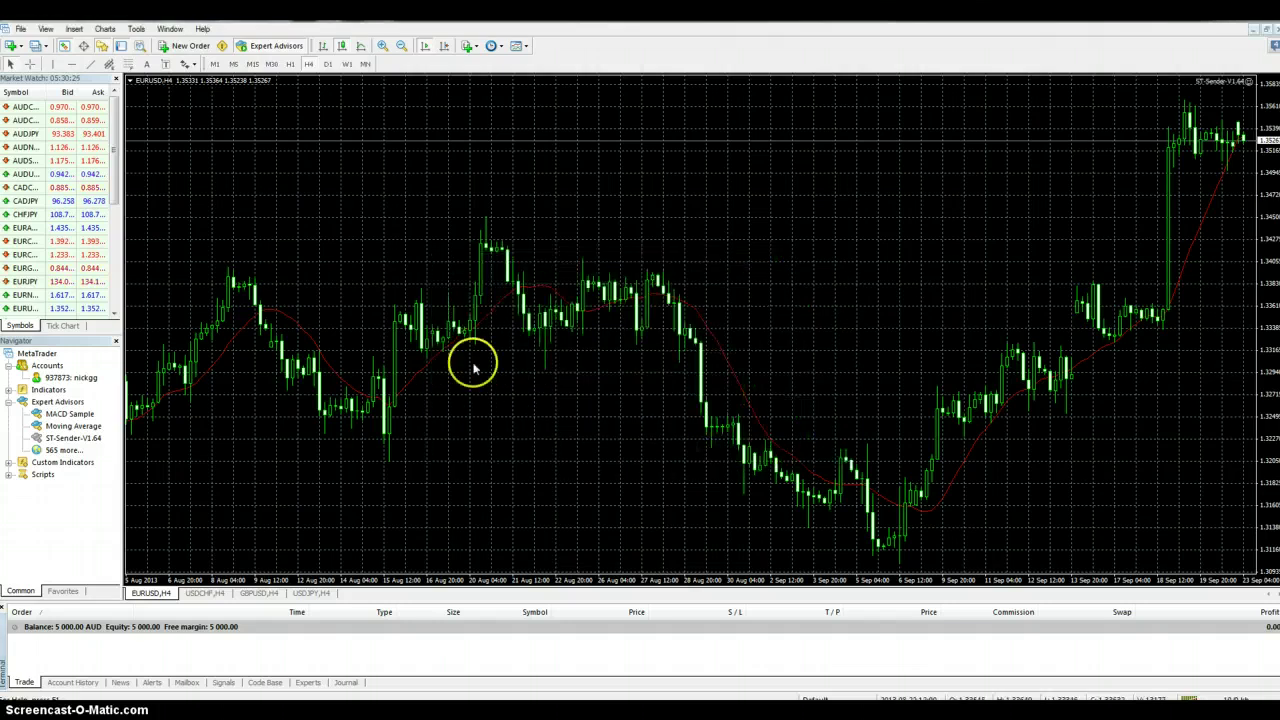
click(267, 50)
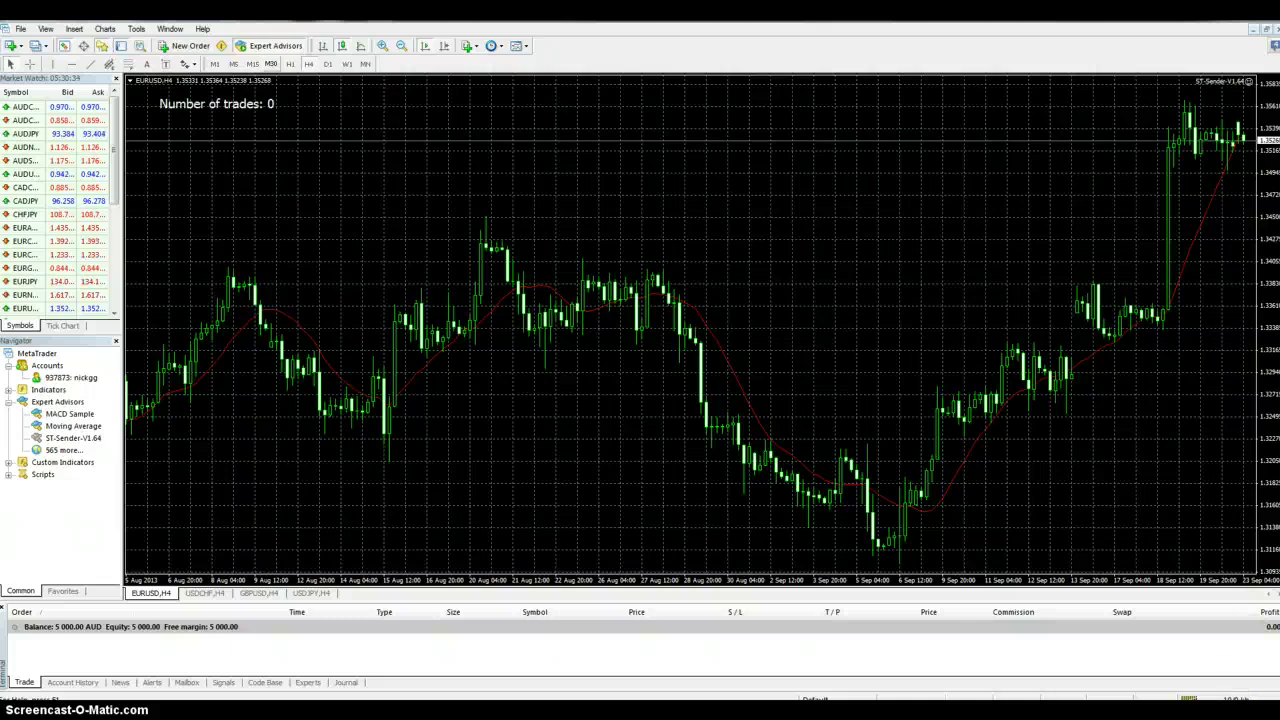
click(1237, 695)
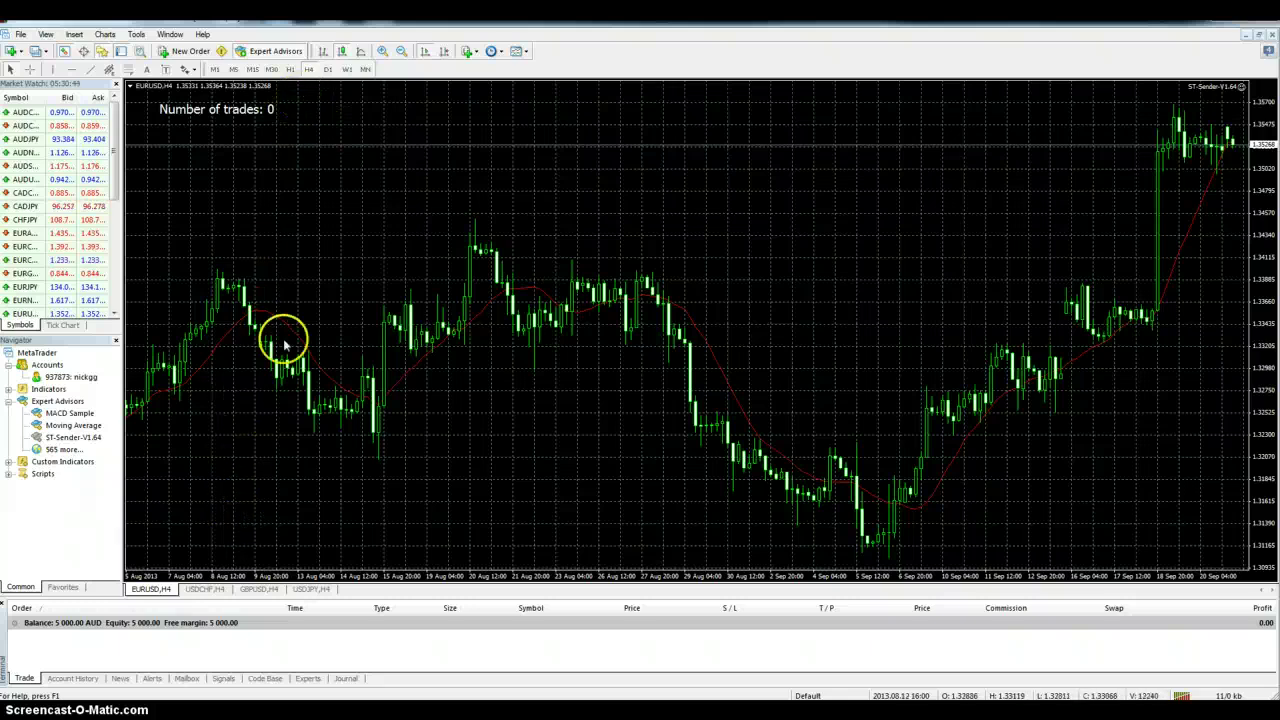
Enable one-click trading on the EURUSD chart and open a 1.00-lot buy.
right_click(248, 428)
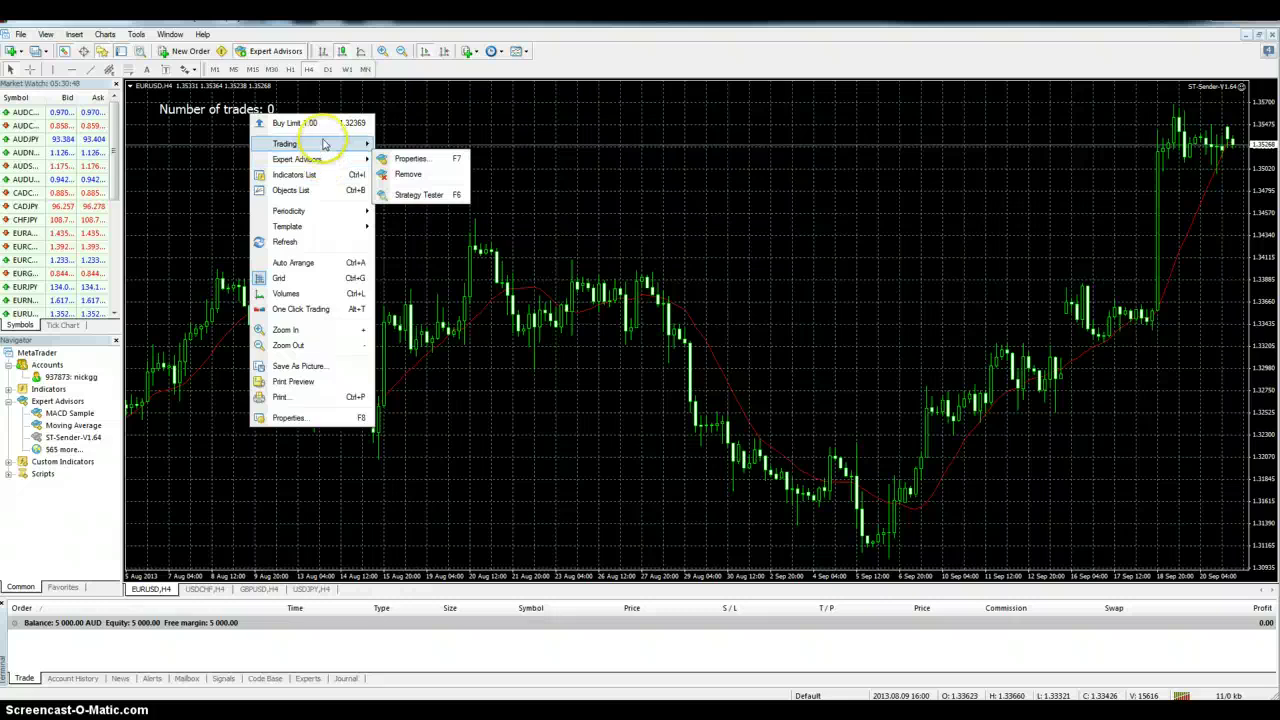
mouse_move(323, 145)
click(420, 148)
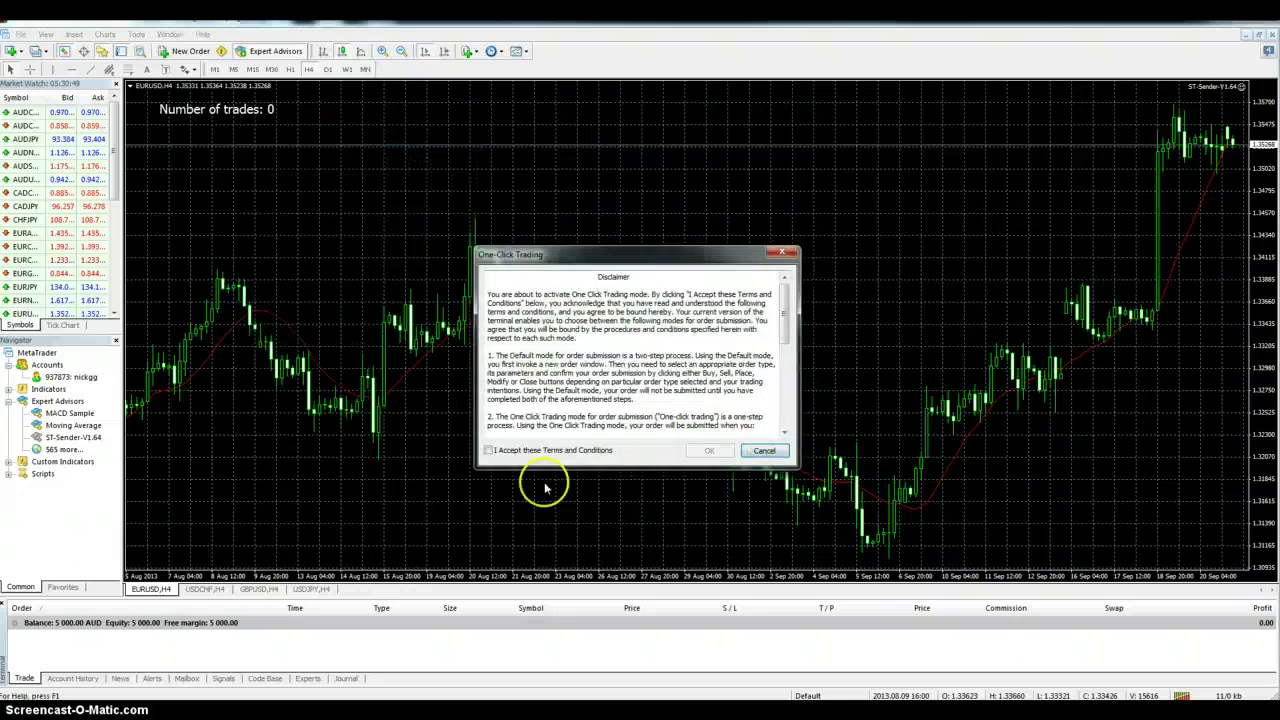
click(525, 450)
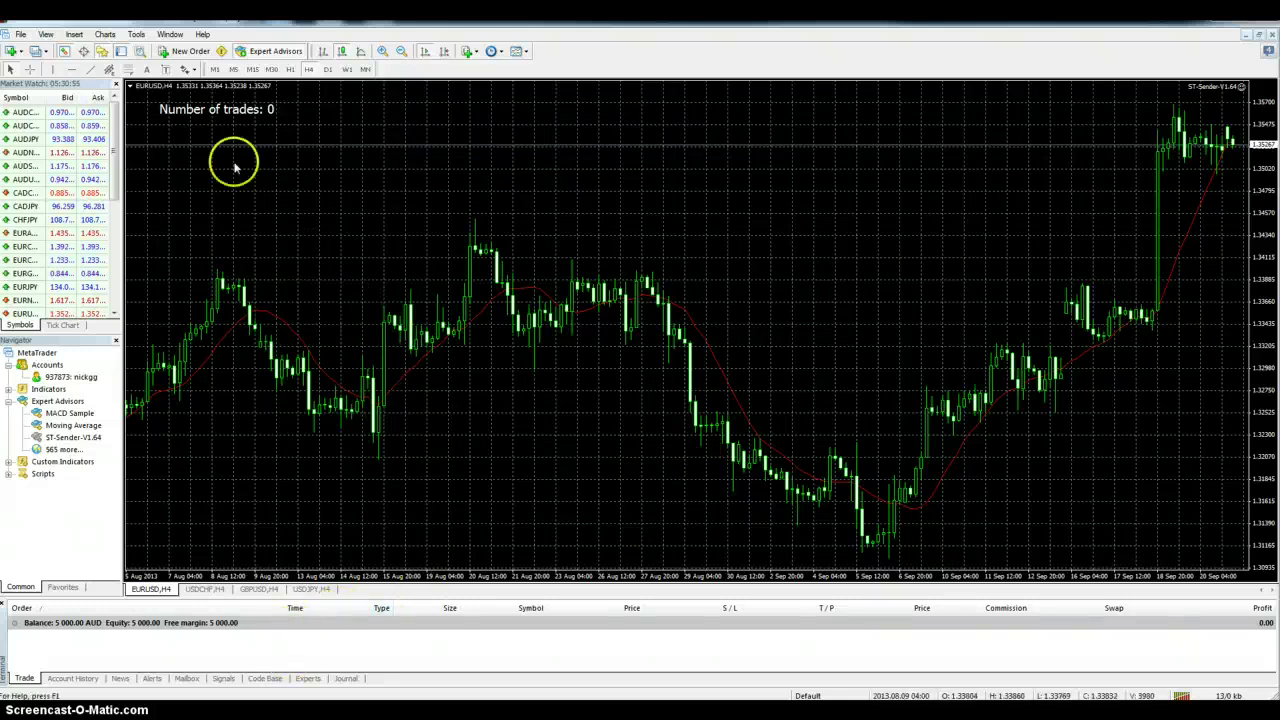
click(131, 88)
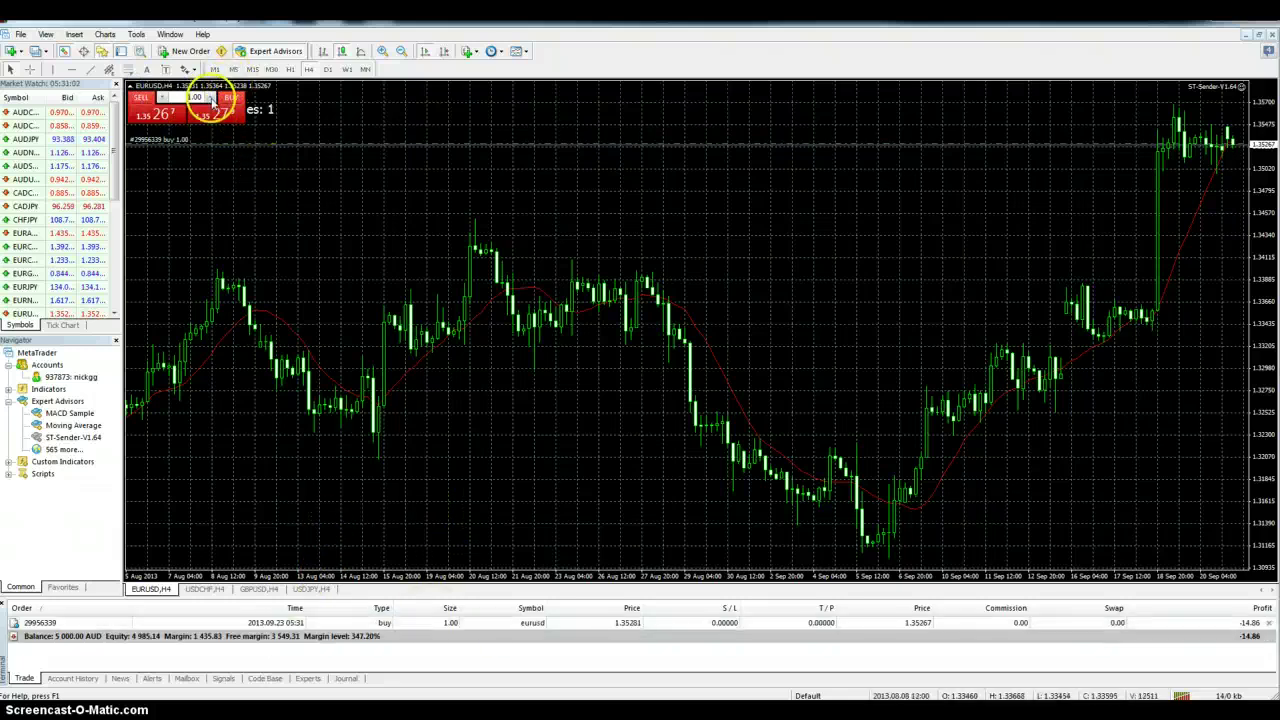
click(130, 87)
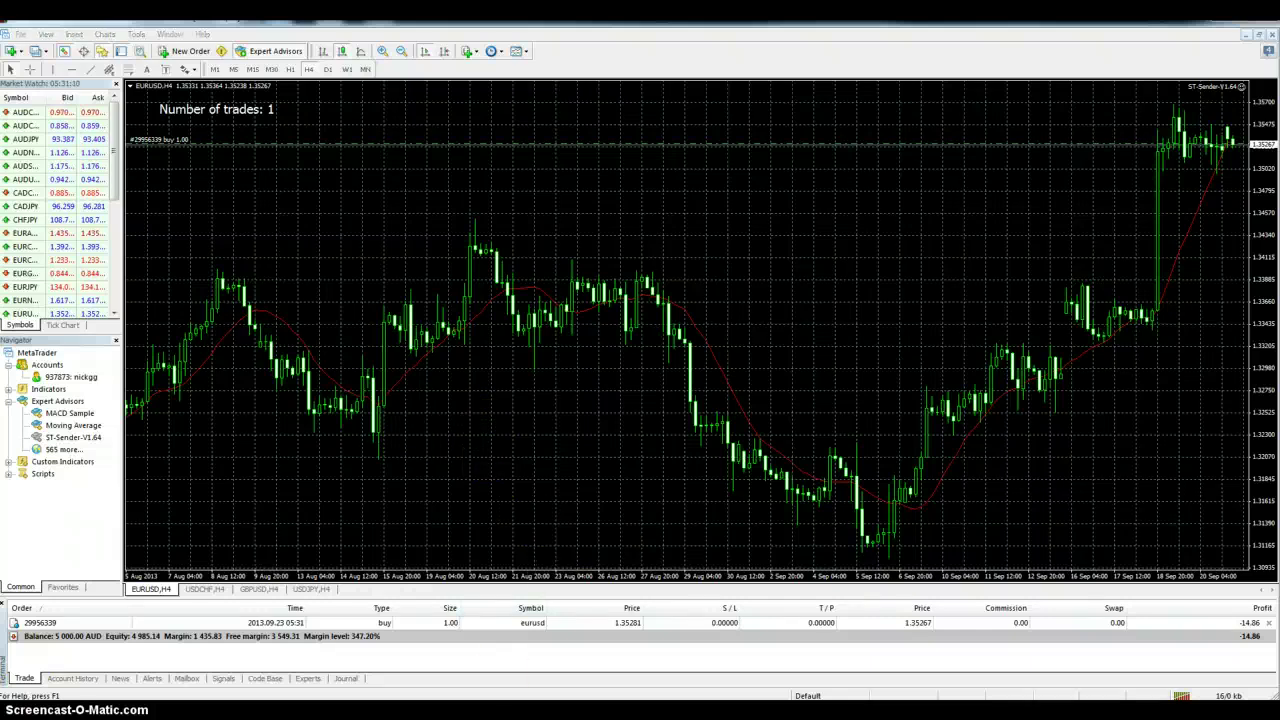
Add a follower slave to Sample Signal by entering the follower's MetaTrader account ID.
mouse_move(230, 712)
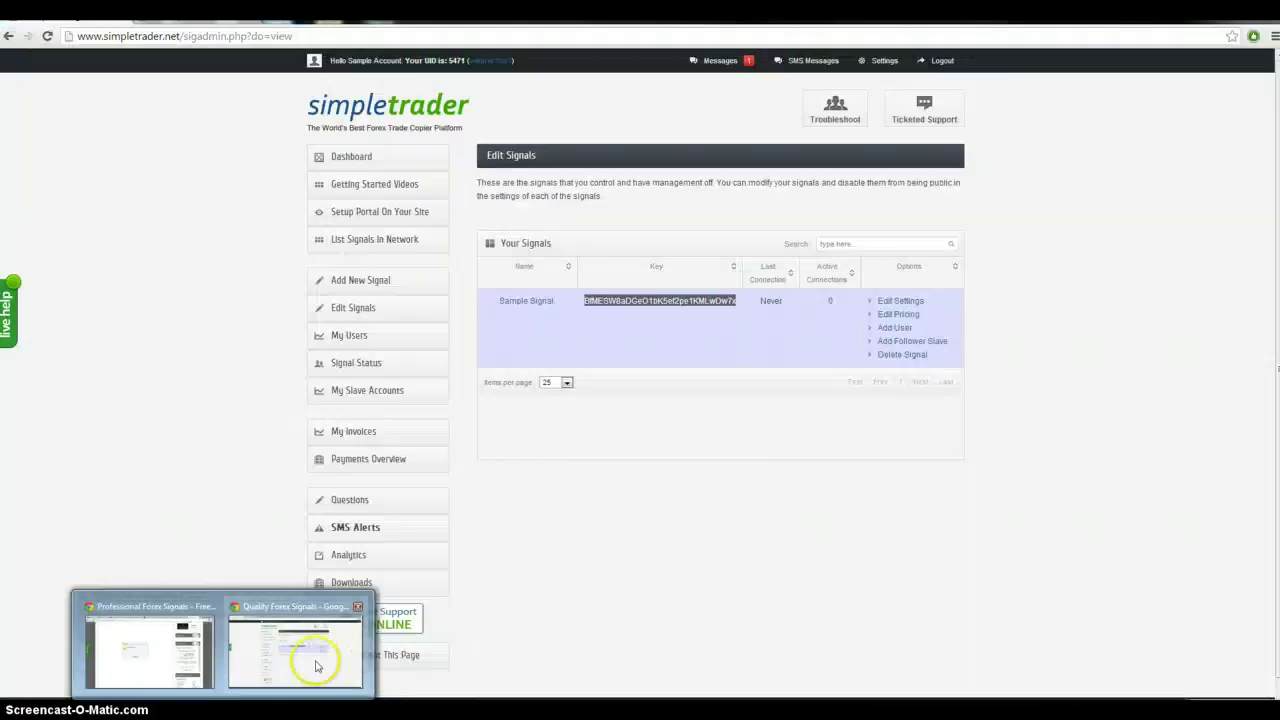
click(315, 658)
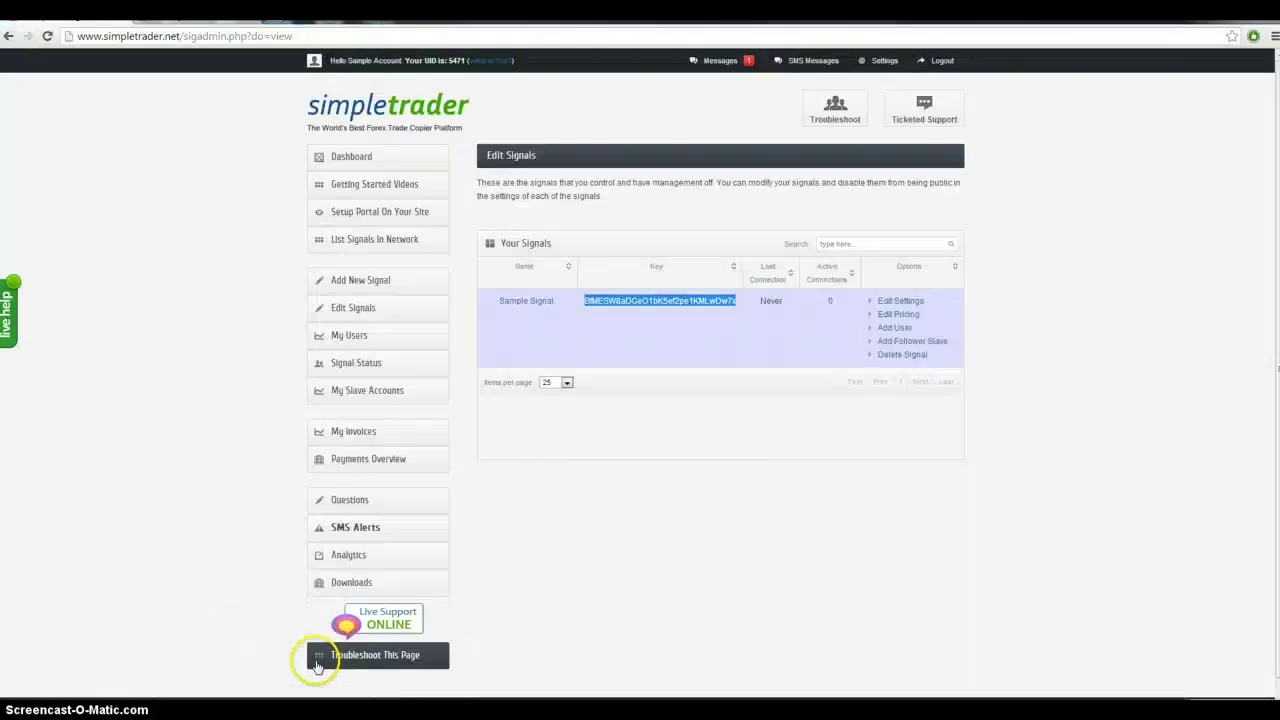
click(640, 467)
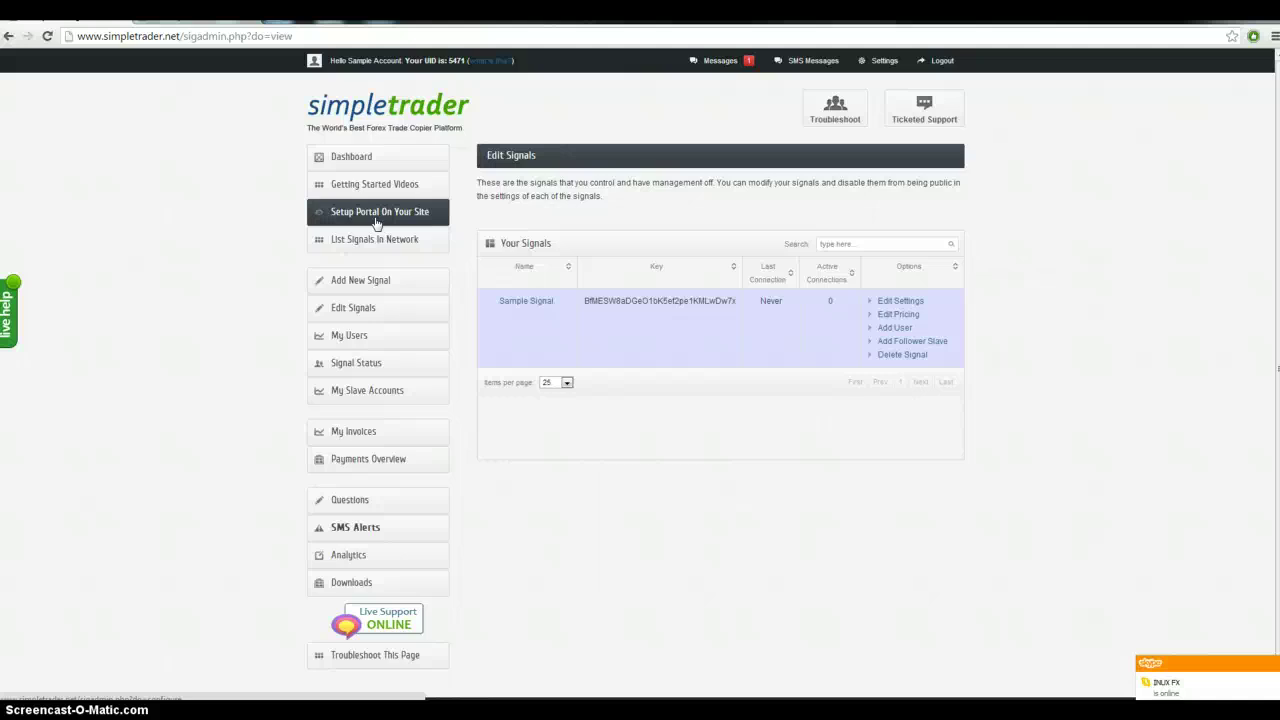
click(893, 343)
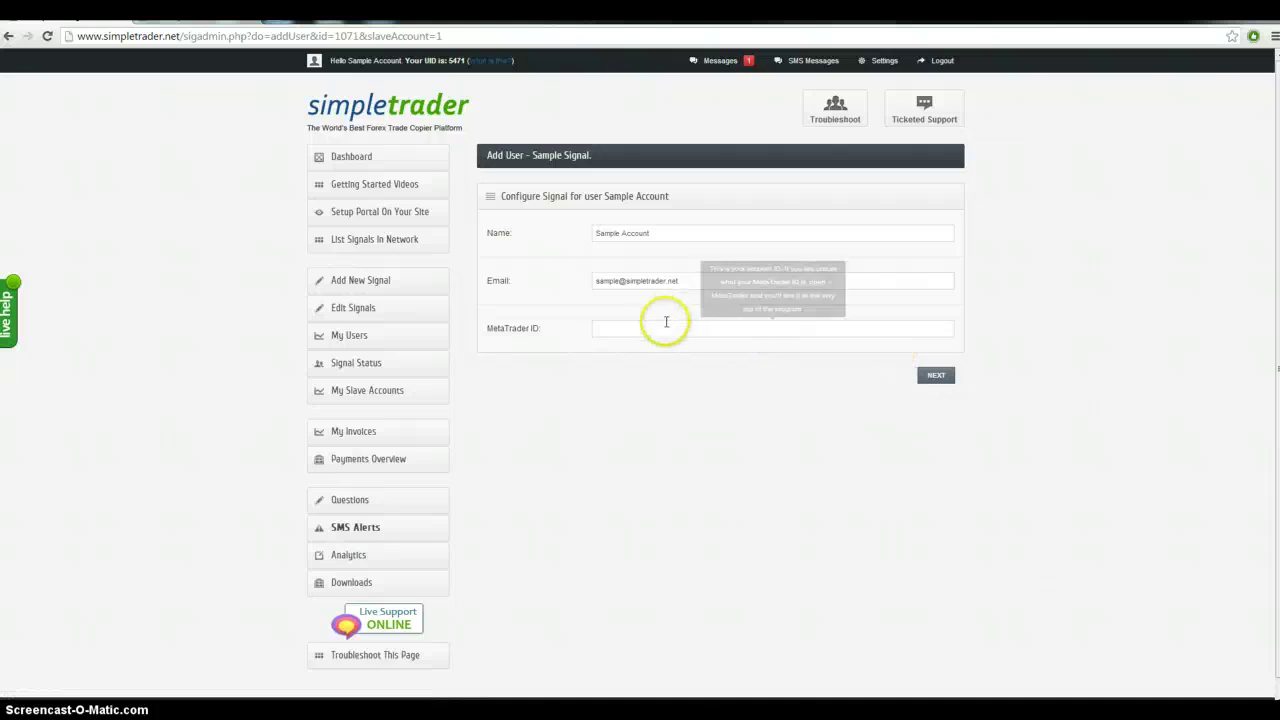
click(662, 327)
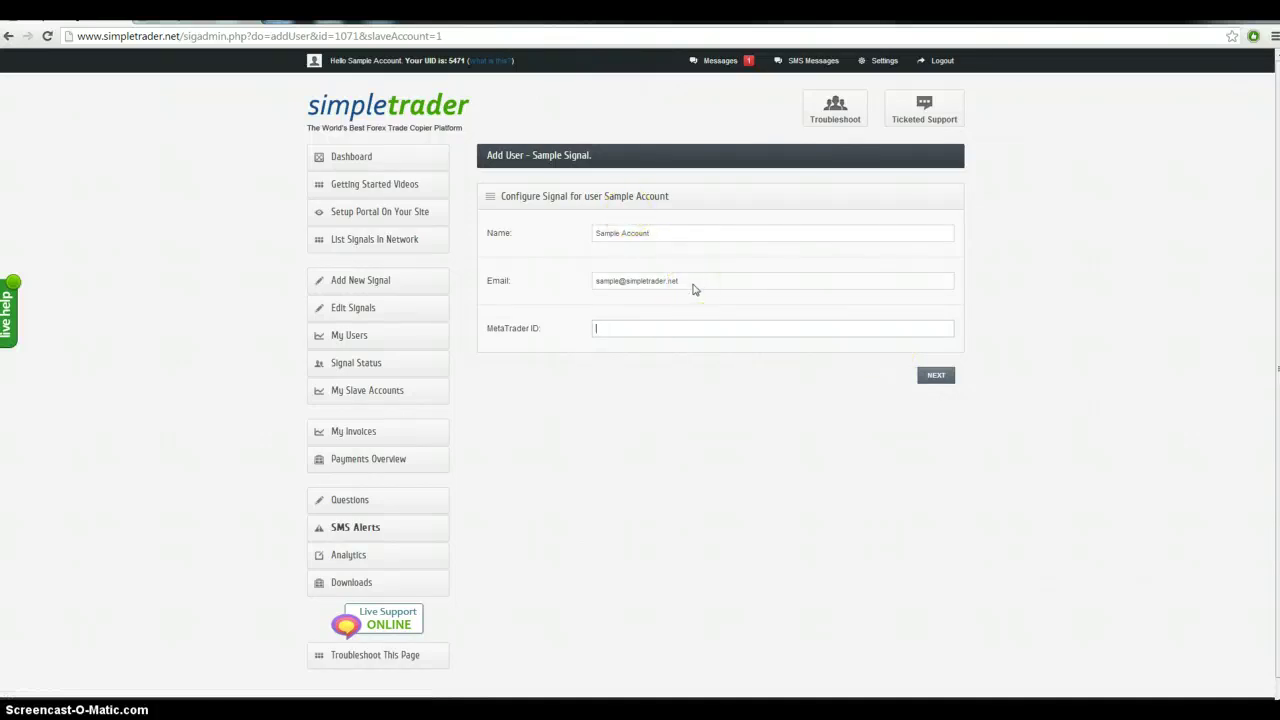
text(456456465)
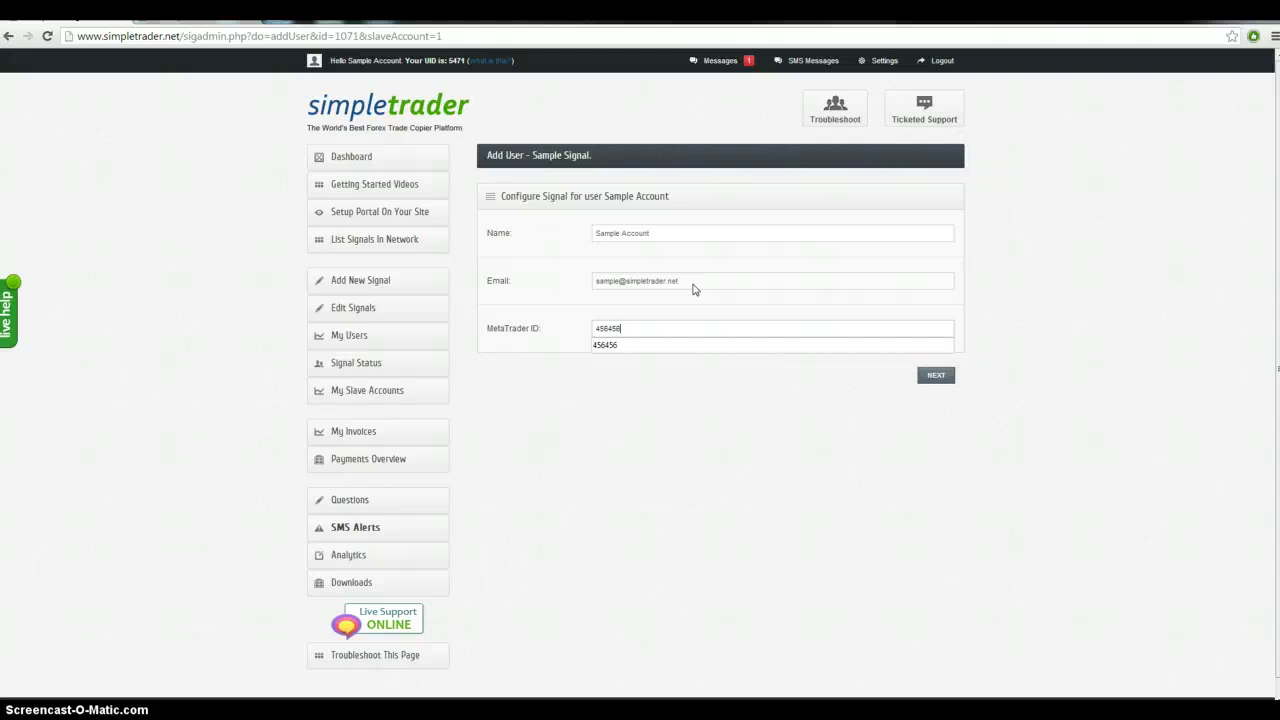
click(936, 375)
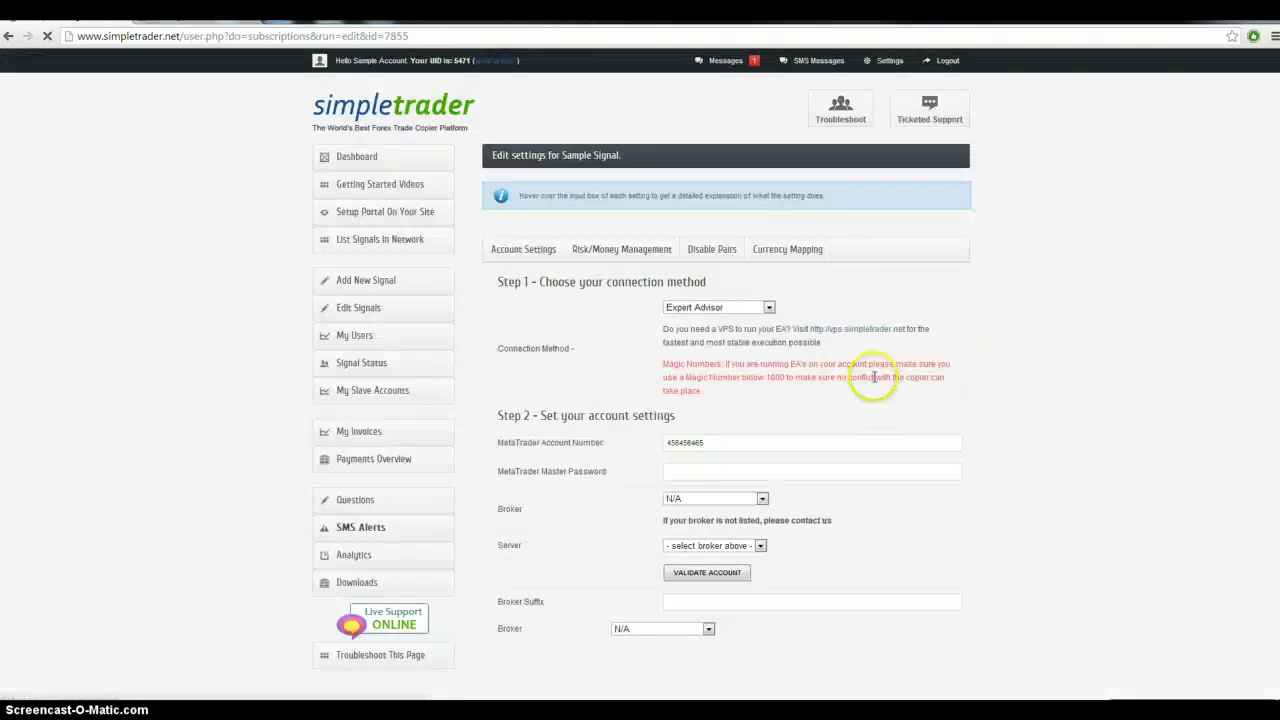
Try saving the slave settings, hit the broker error, and return to the settings page.
scroll(1020, 350, down, 3)
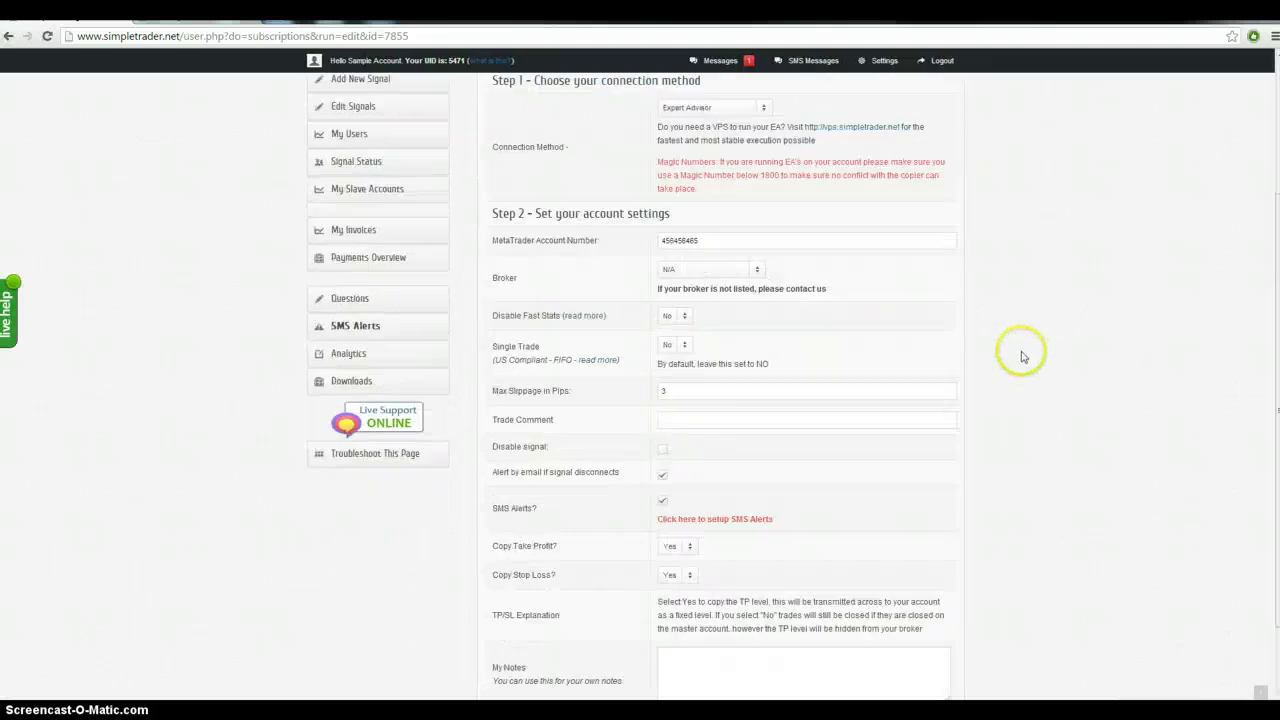
mouse_move(643, 308)
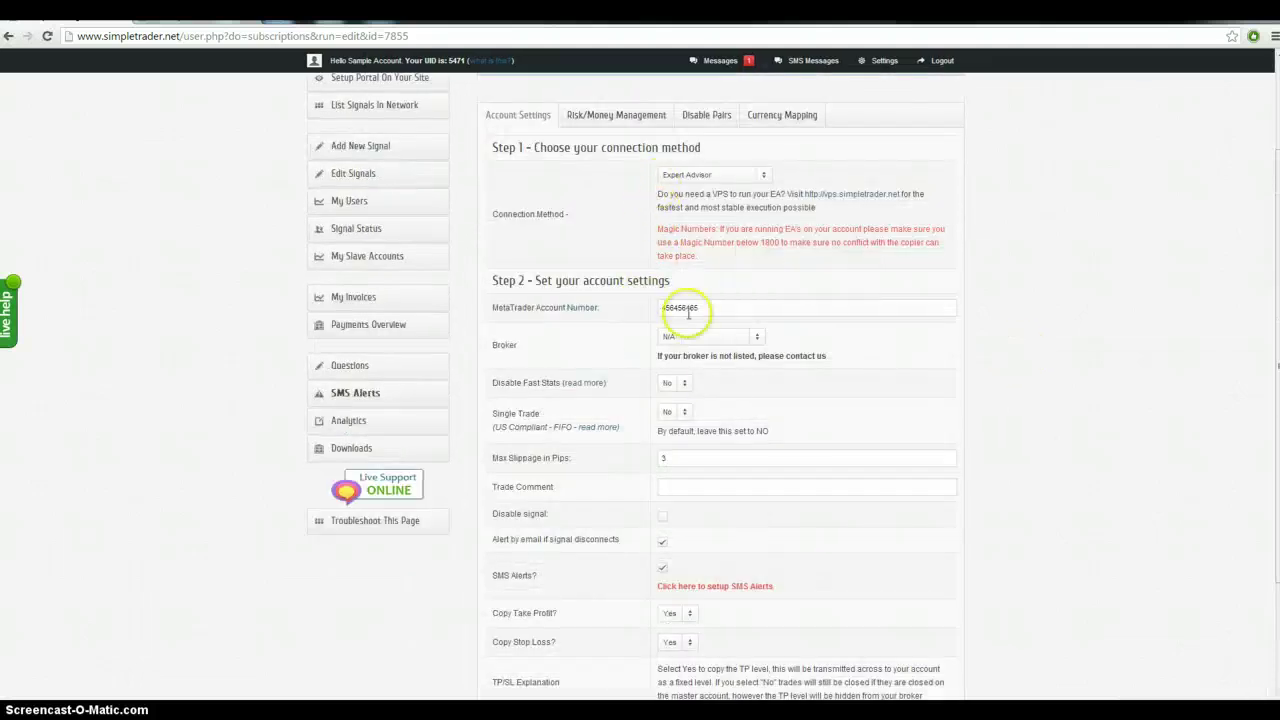
mouse_move(917, 436)
scroll(1006, 440, down, 3)
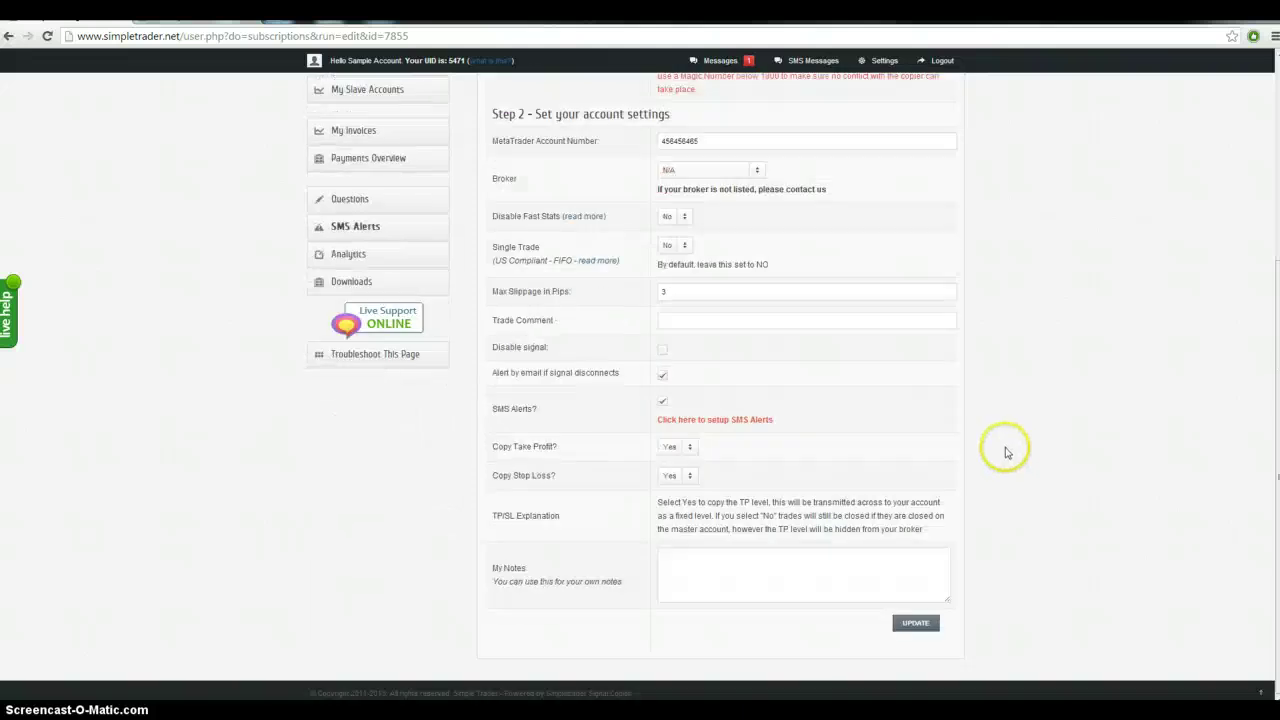
click(901, 624)
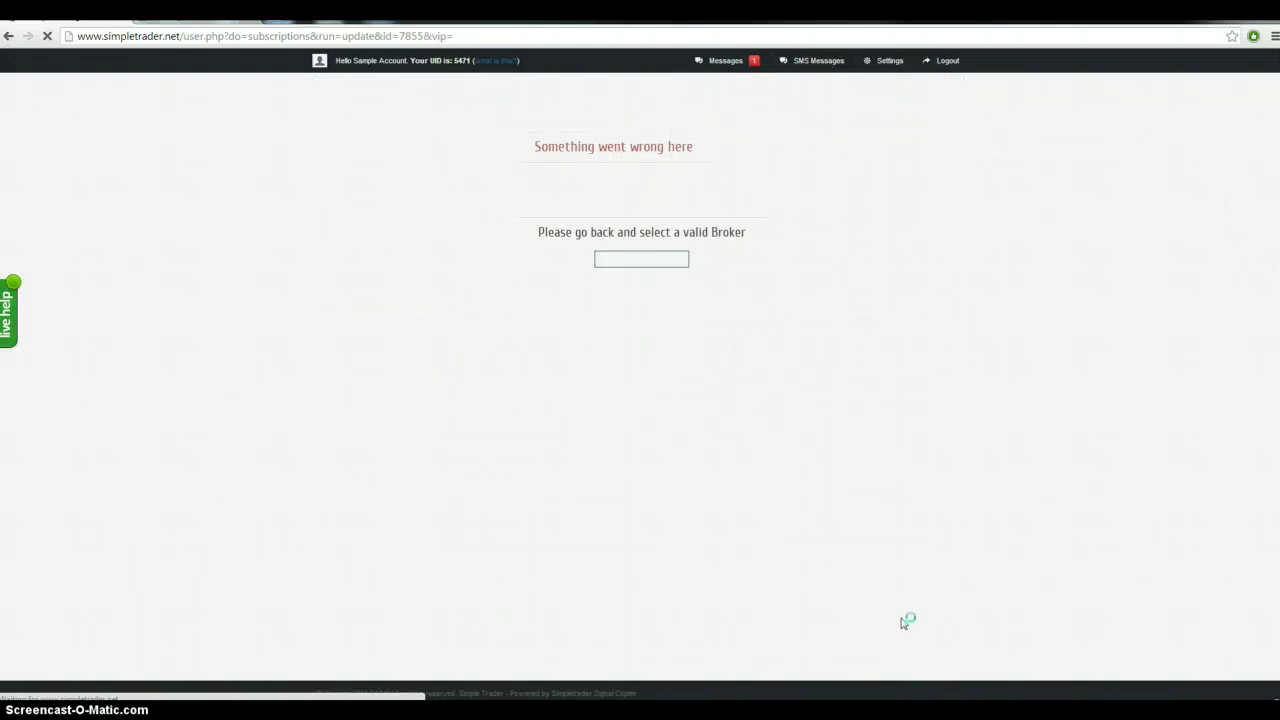
click(625, 263)
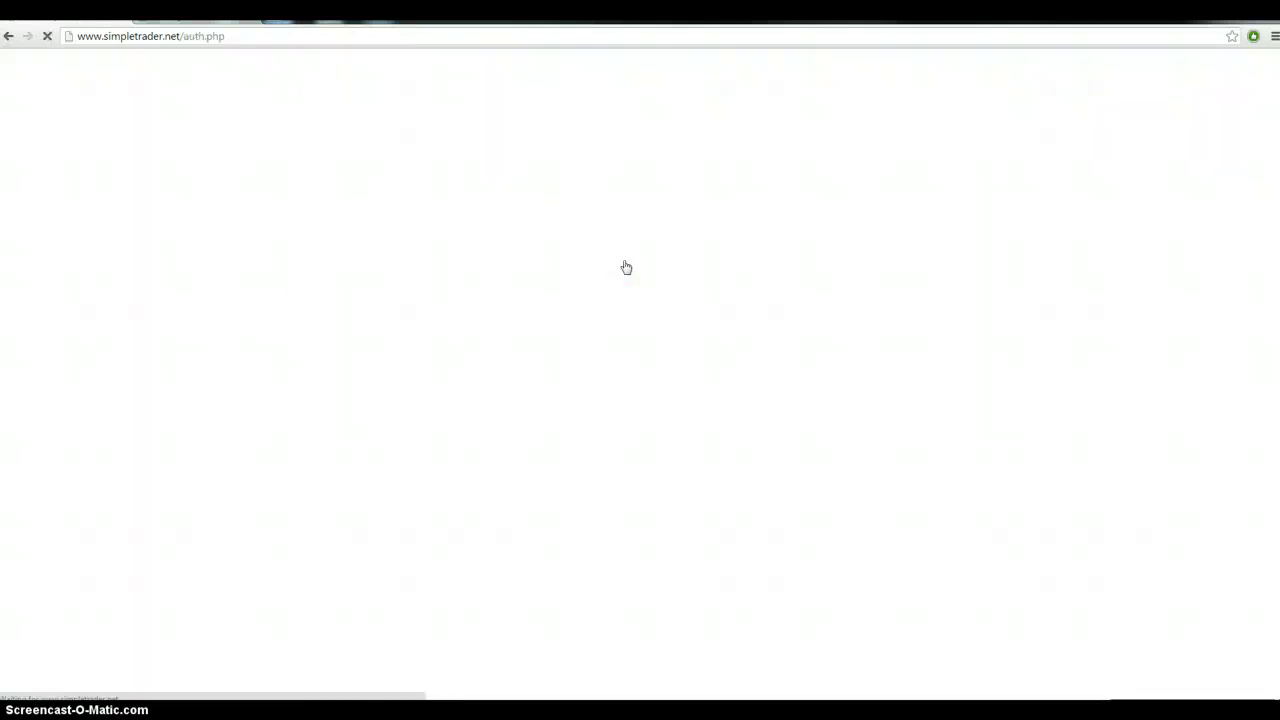
scroll(748, 342, down, 2)
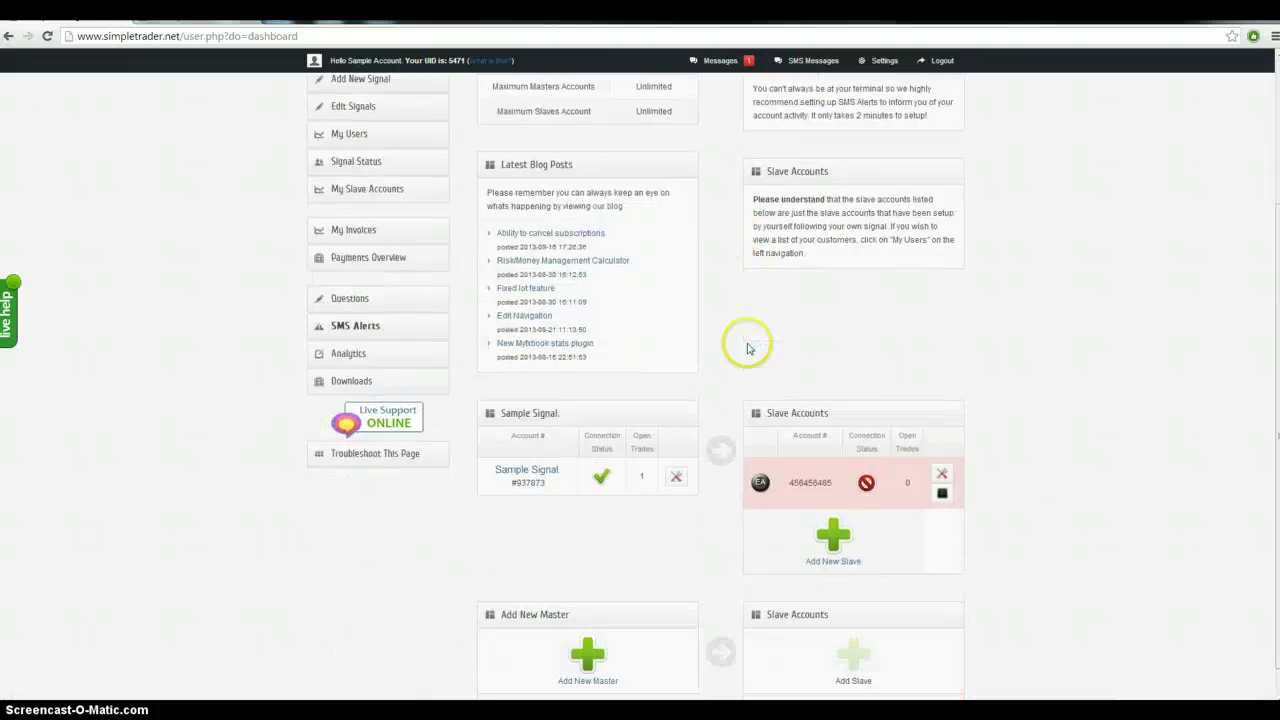
click(7, 37)
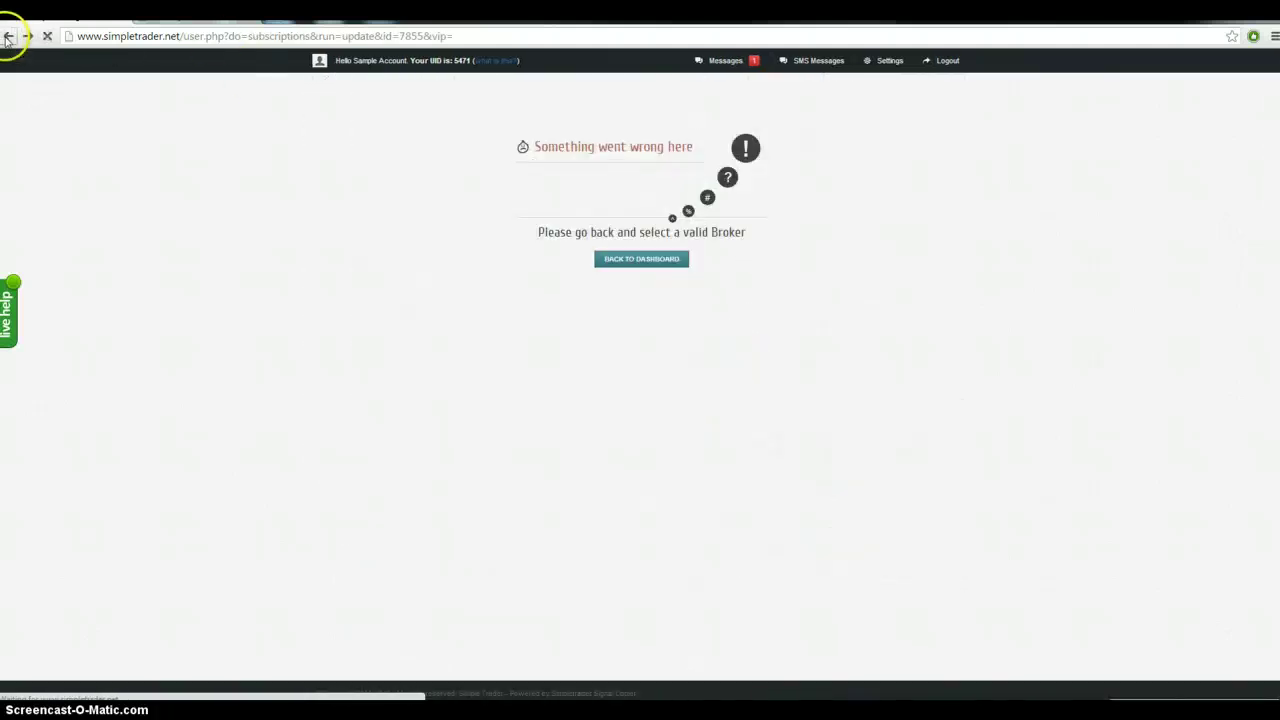
Choose Axitrader as the follower's broker and save the slave settings successfully.
scroll(677, 470, down, 3)
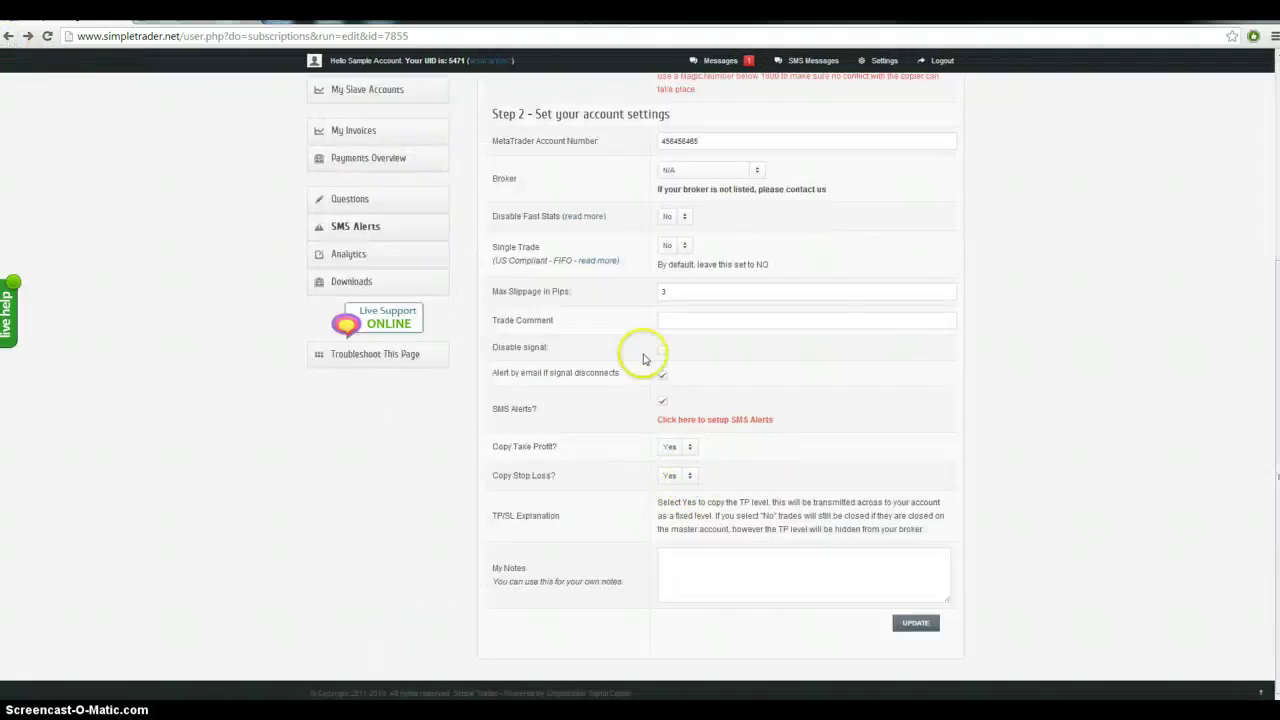
scroll(641, 357, up, 2)
click(712, 305)
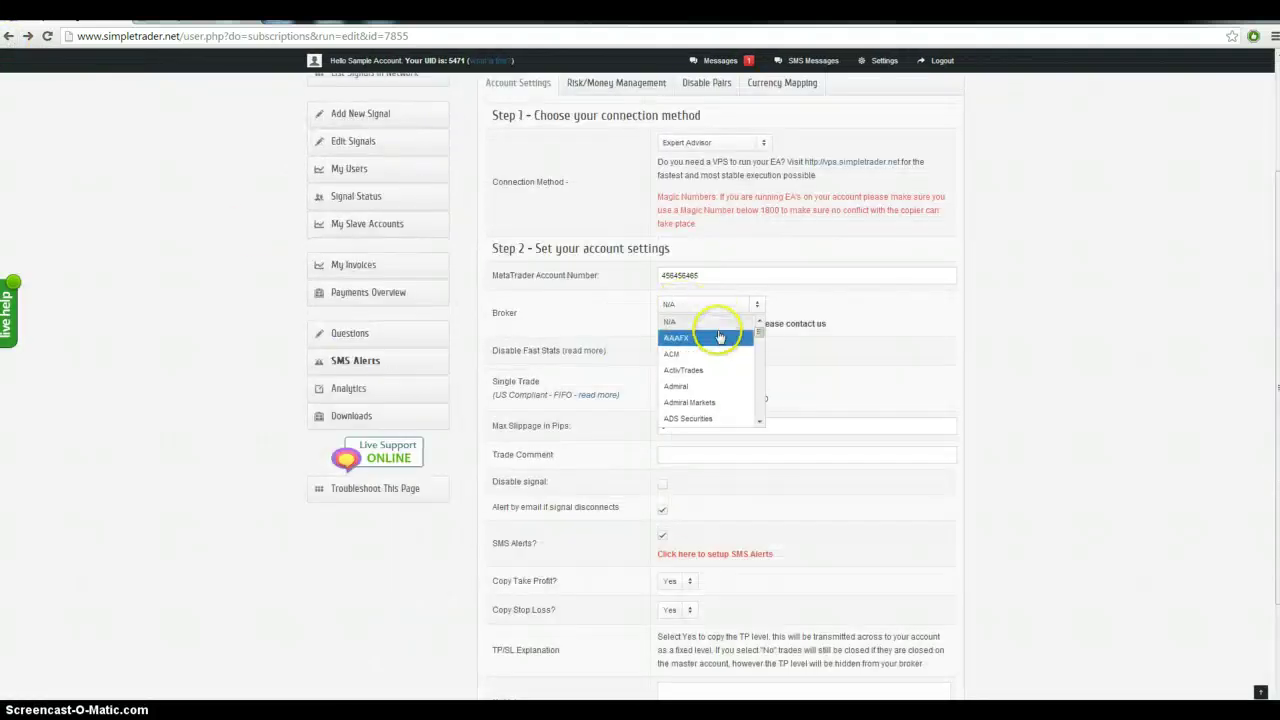
scroll(715, 355, down, 3)
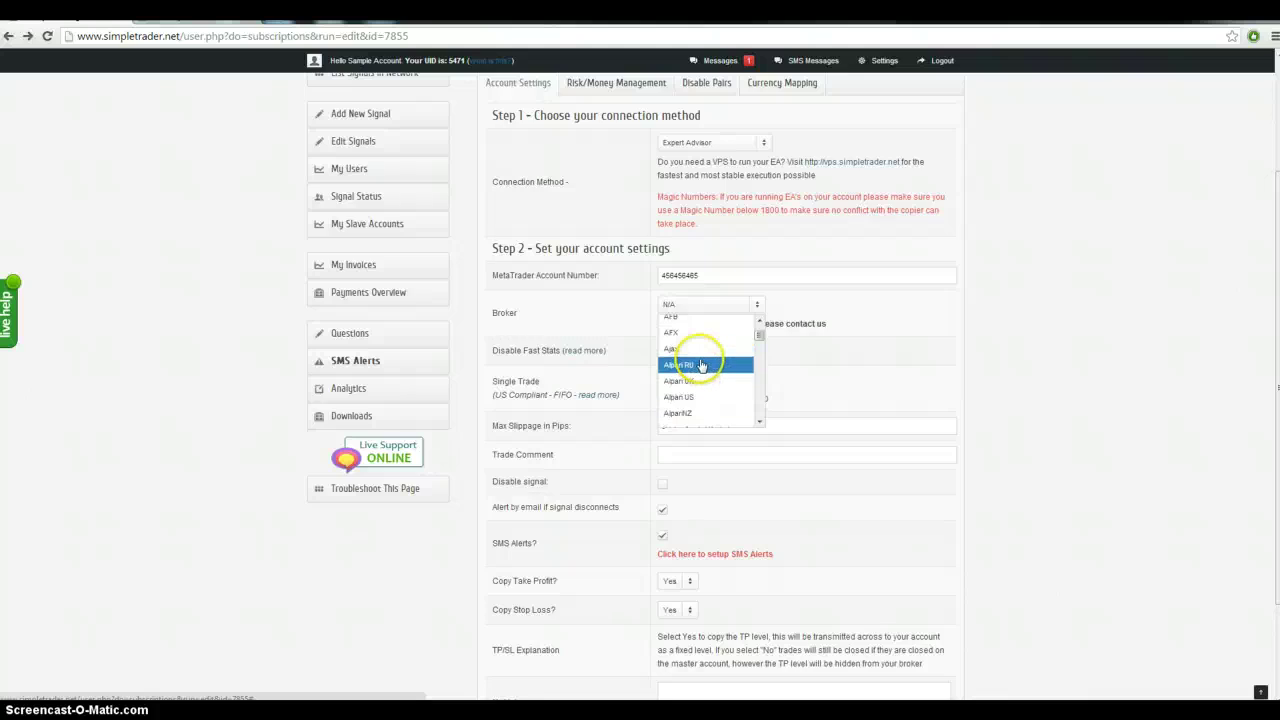
scroll(700, 380, down, 4)
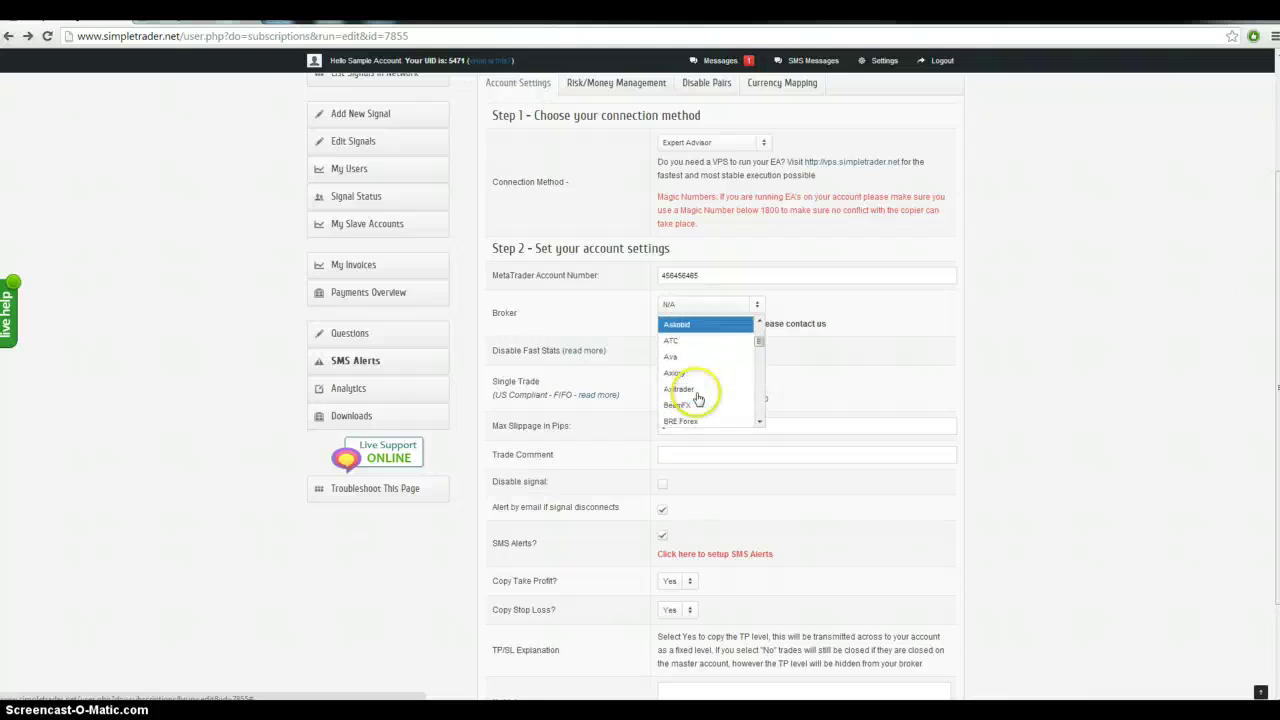
click(698, 389)
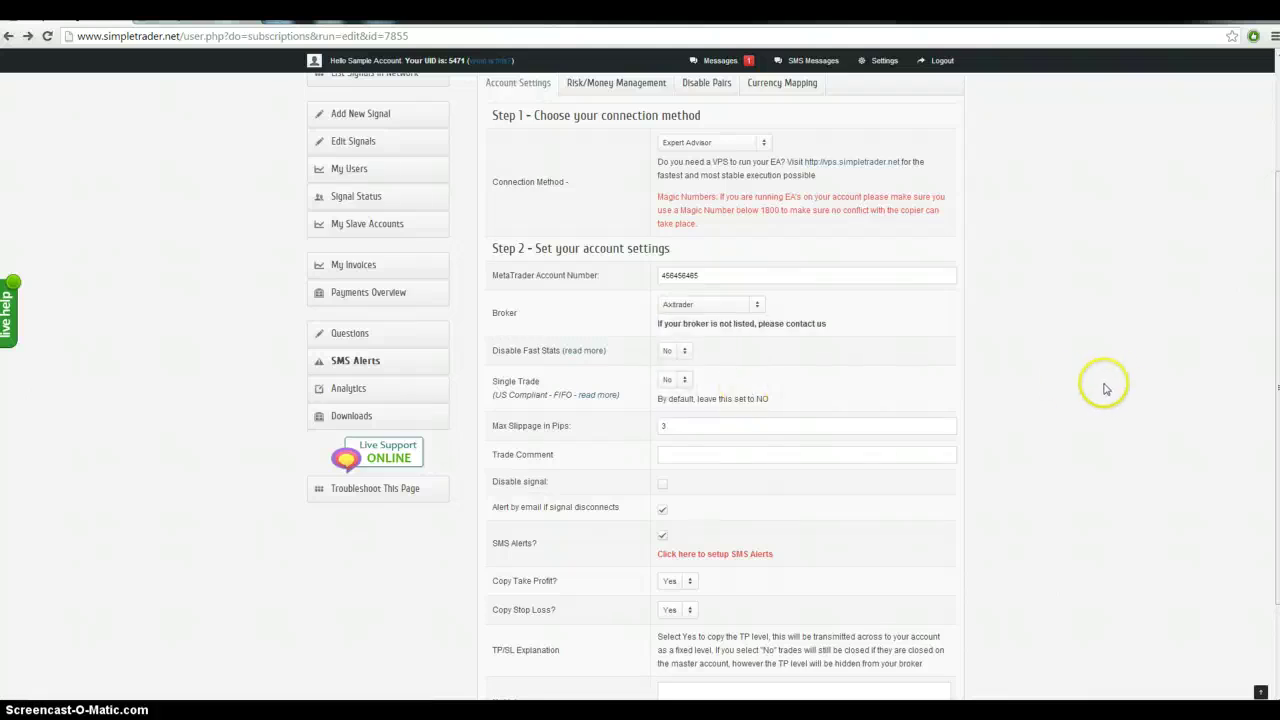
scroll(743, 386, down, 2)
click(912, 626)
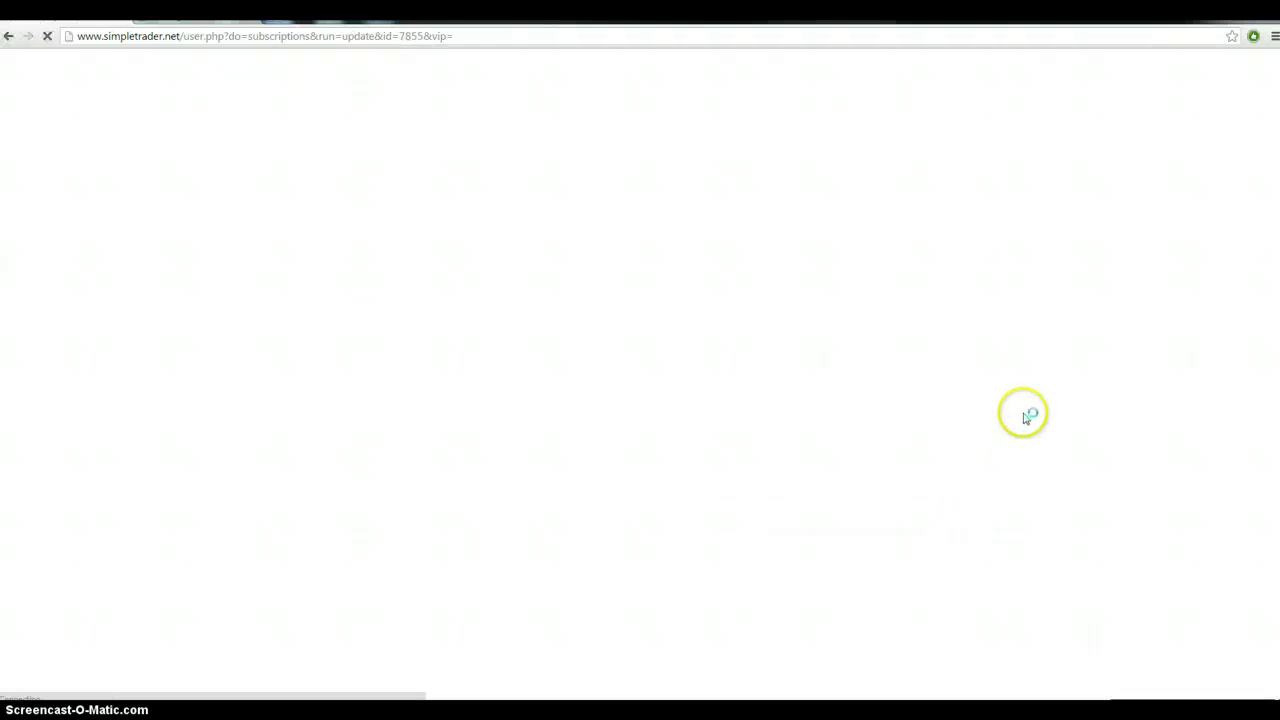
scroll(1015, 400, down, 1)
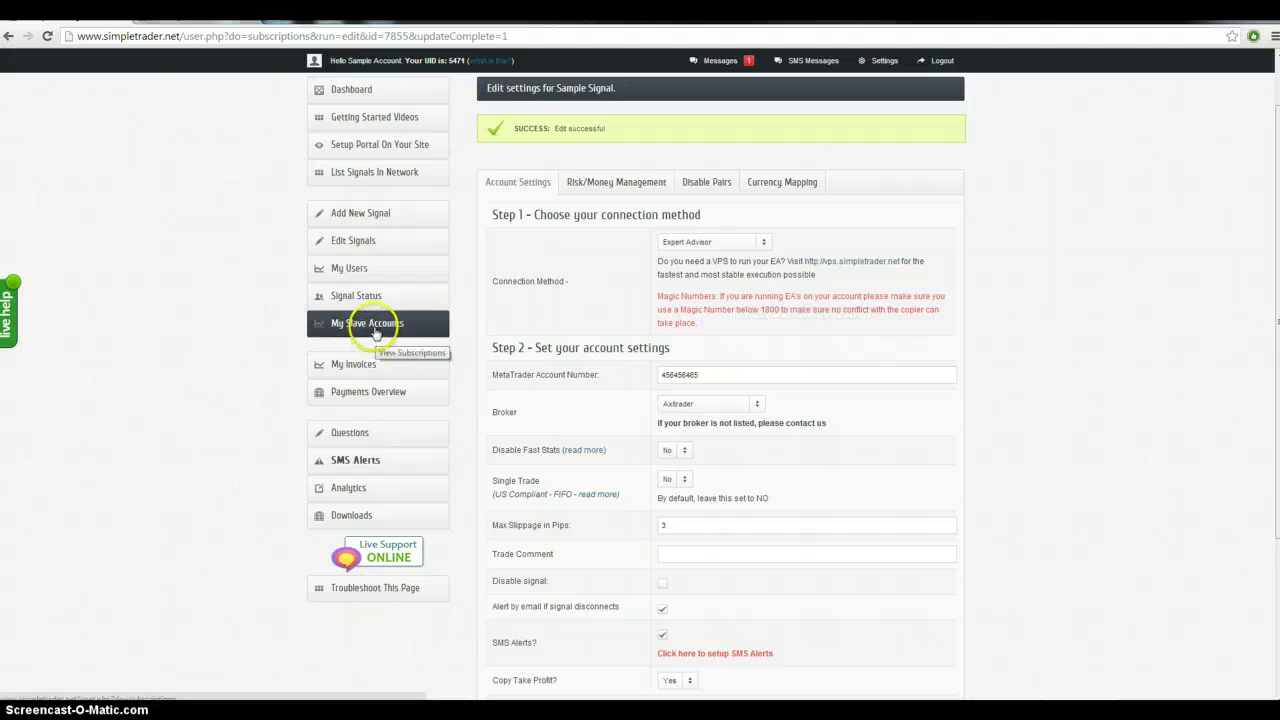
scroll(597, 350, down, 3)
Save the slave settings again, then check My Slave Accounts, Downloads and the Edit Signals list.
click(926, 623)
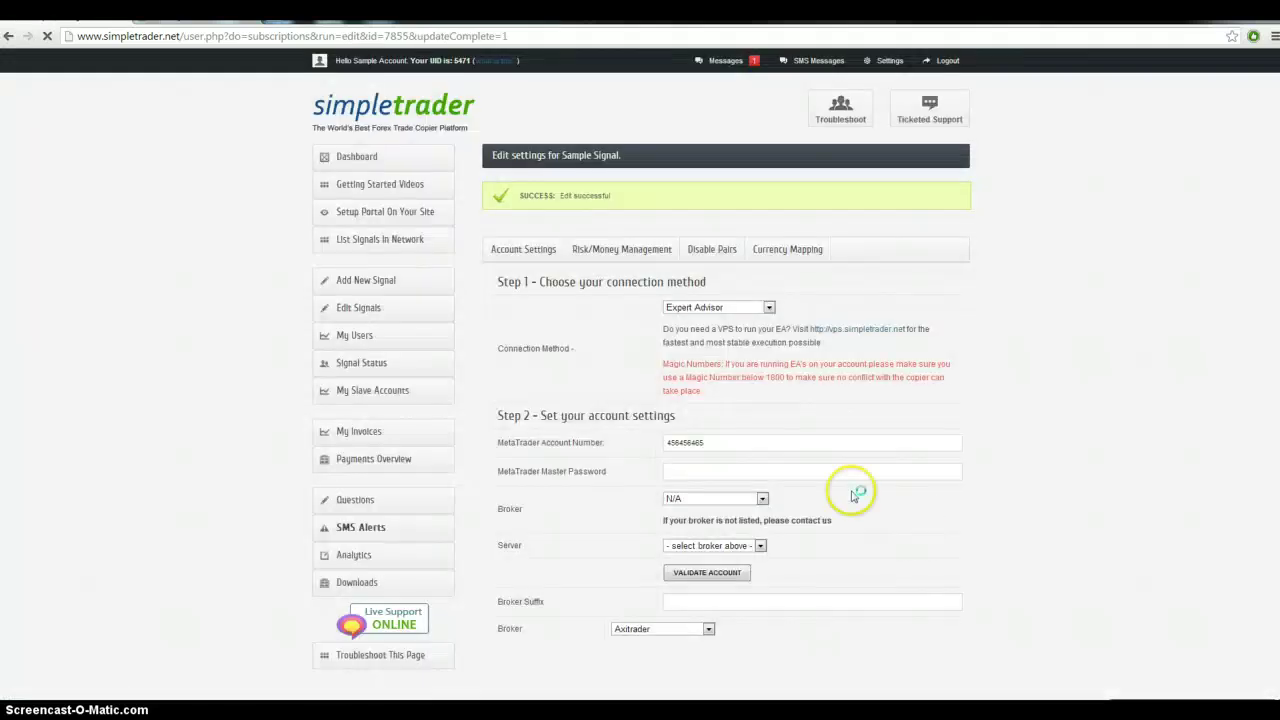
click(351, 393)
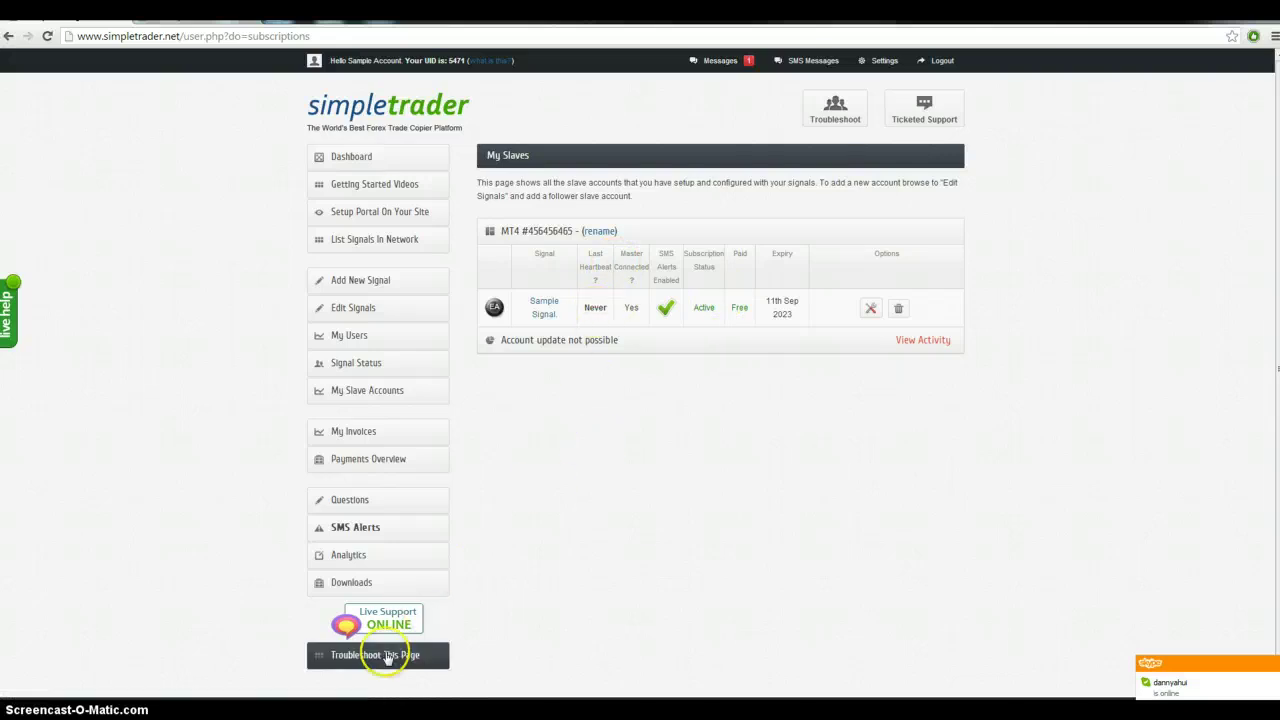
click(362, 582)
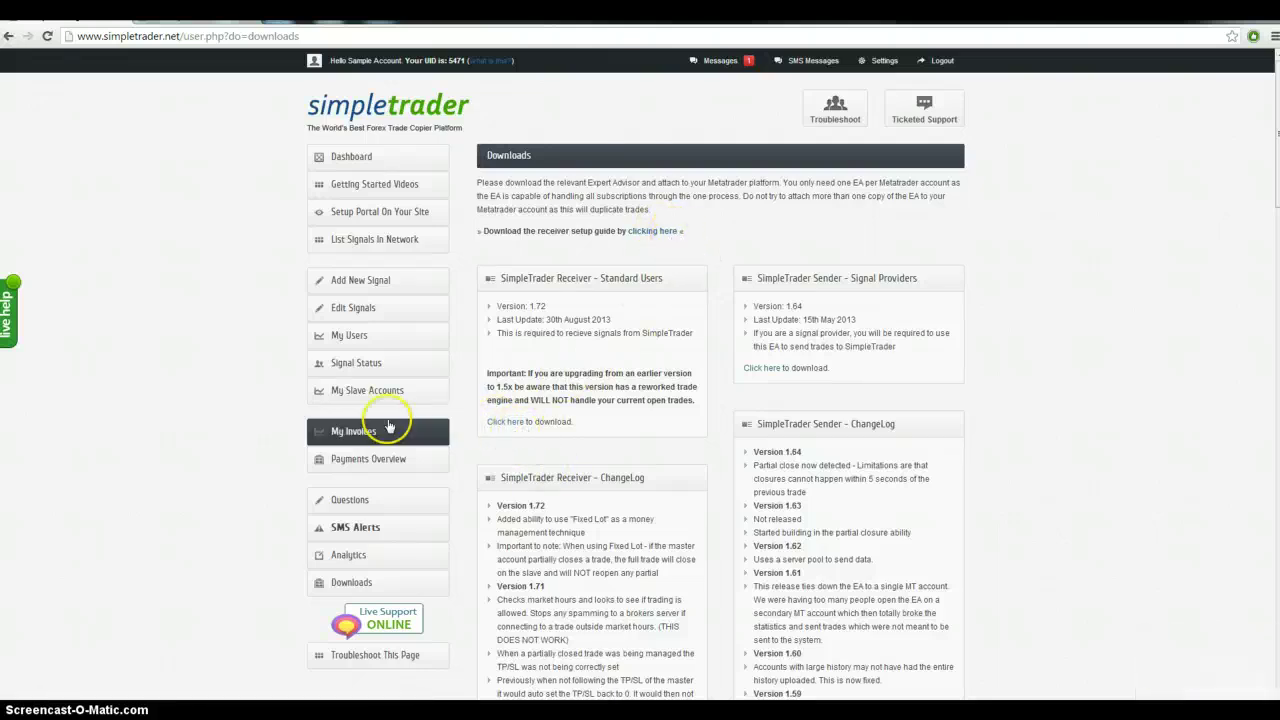
click(228, 430)
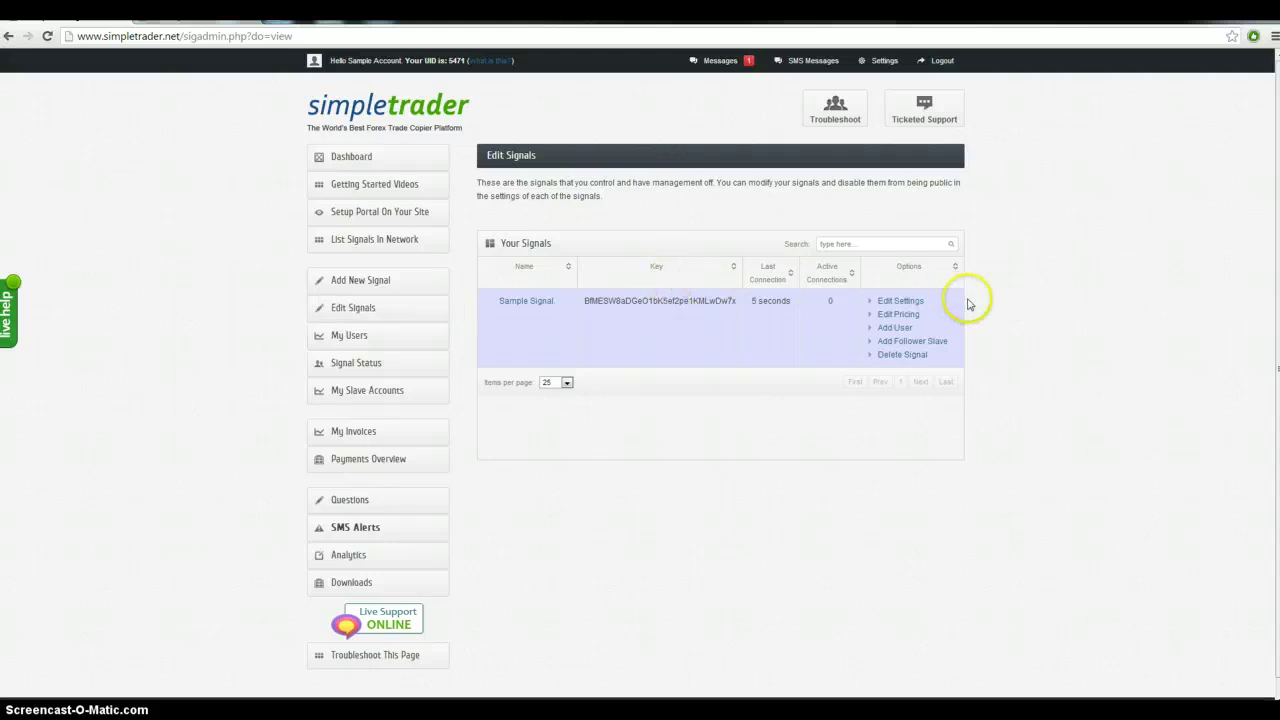
Check Sample Signal's publishing requirements, then load connectforex.com in a new browser tab.
click(890, 302)
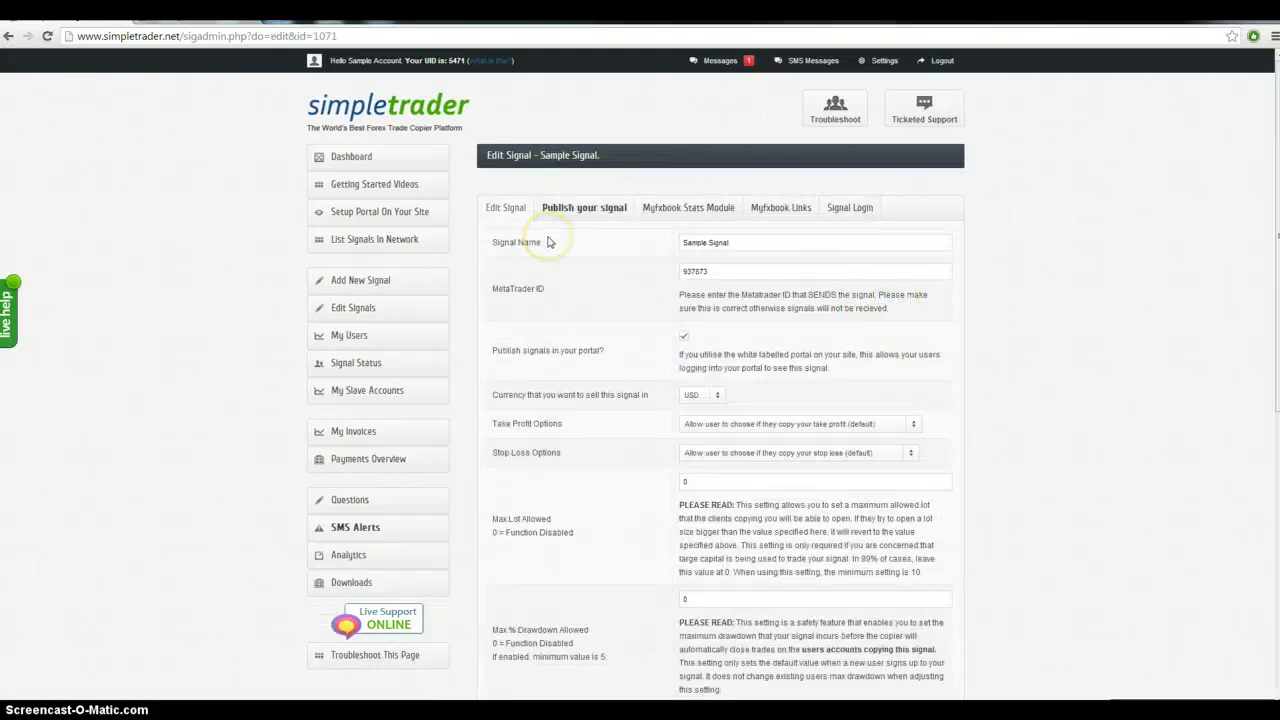
click(598, 216)
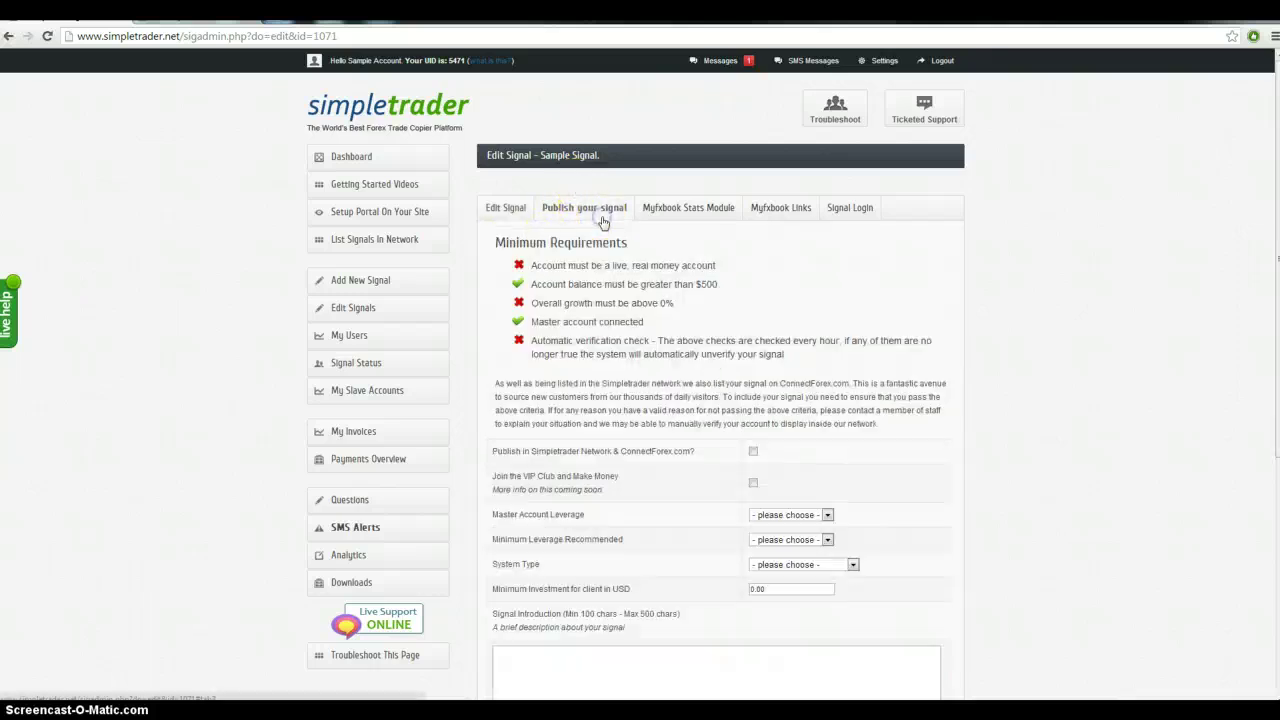
click(371, 36)
key(ctrl+t)
text(connectforex.com)
key(Return)
scroll(274, 257, down, 1)
scroll(274, 257, up, 1)
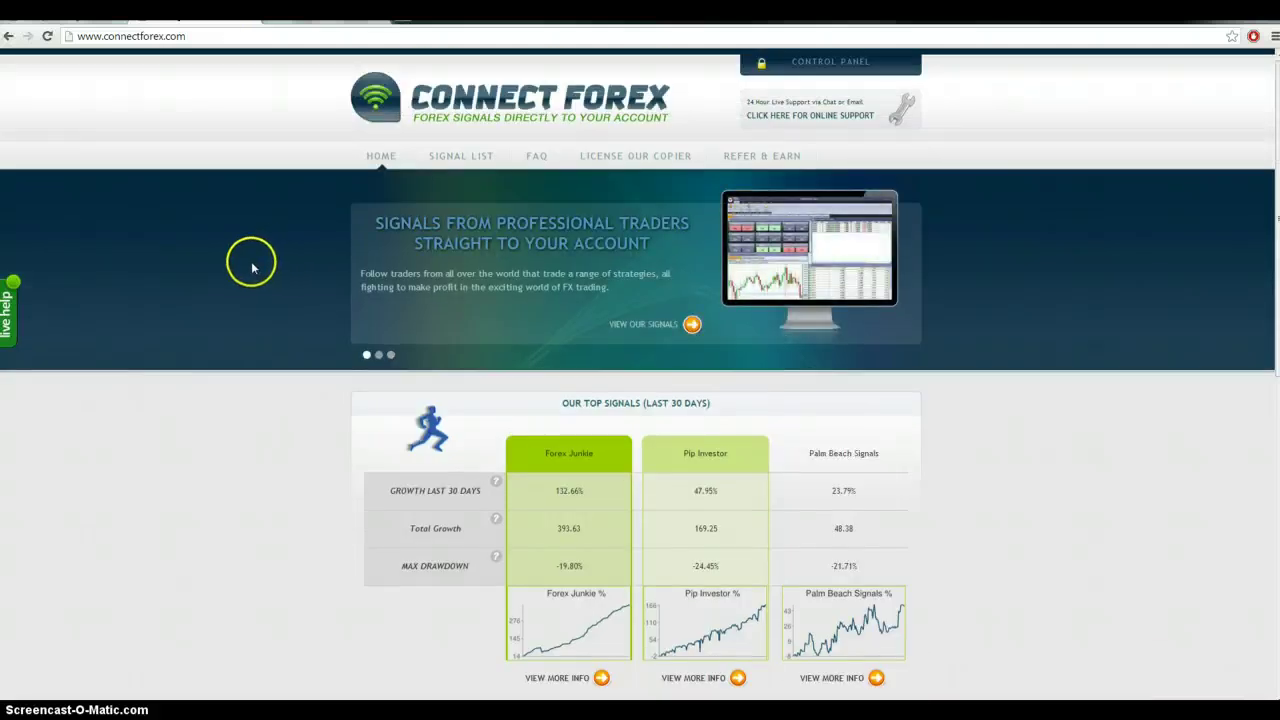
Open the Connect Forex signal list and browse the available signals.
scroll(252, 265, down, 1)
scroll(250, 268, up, 1)
click(469, 158)
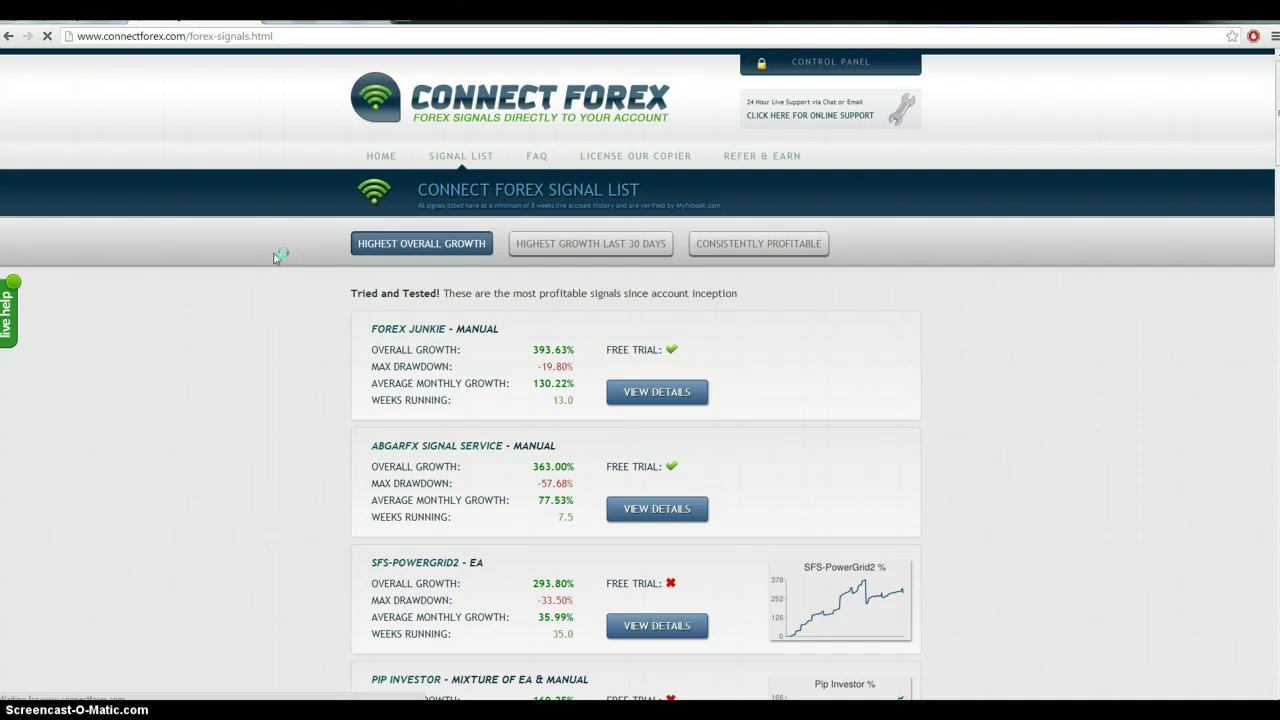
scroll(279, 257, down, 4)
scroll(269, 262, up, 1)
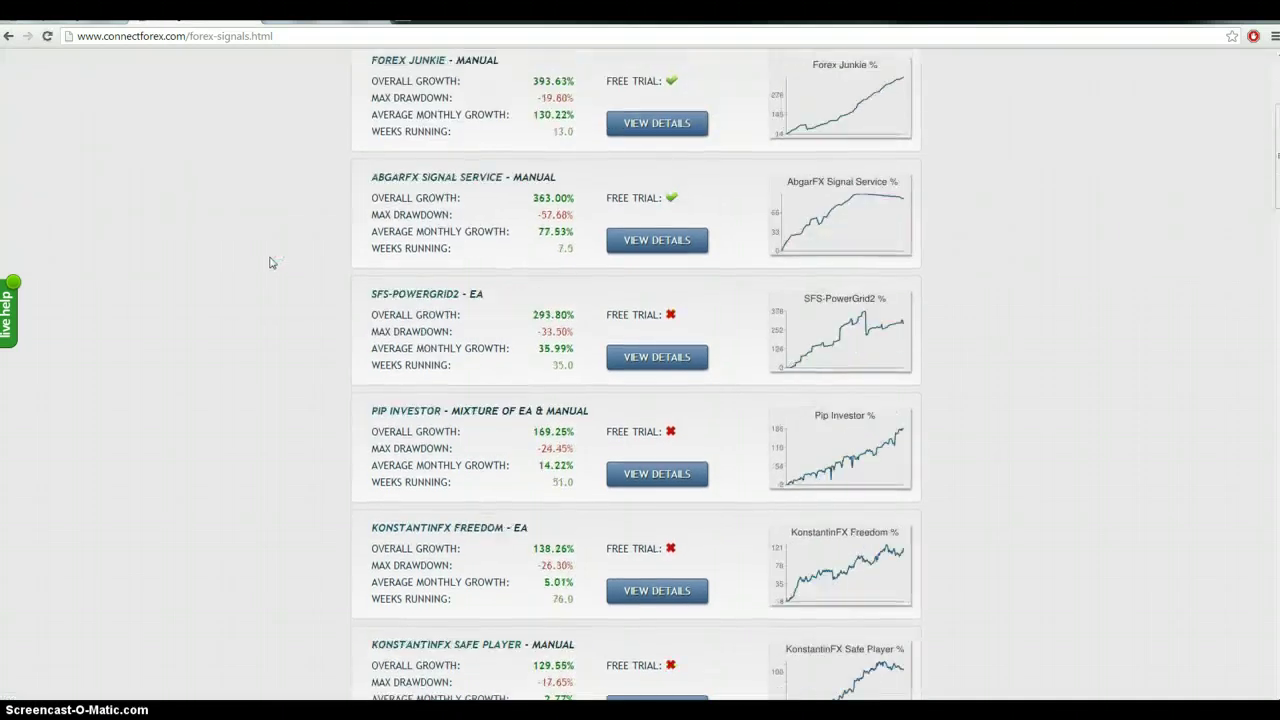
scroll(269, 262, down, 1)
scroll(508, 357, down, 1)
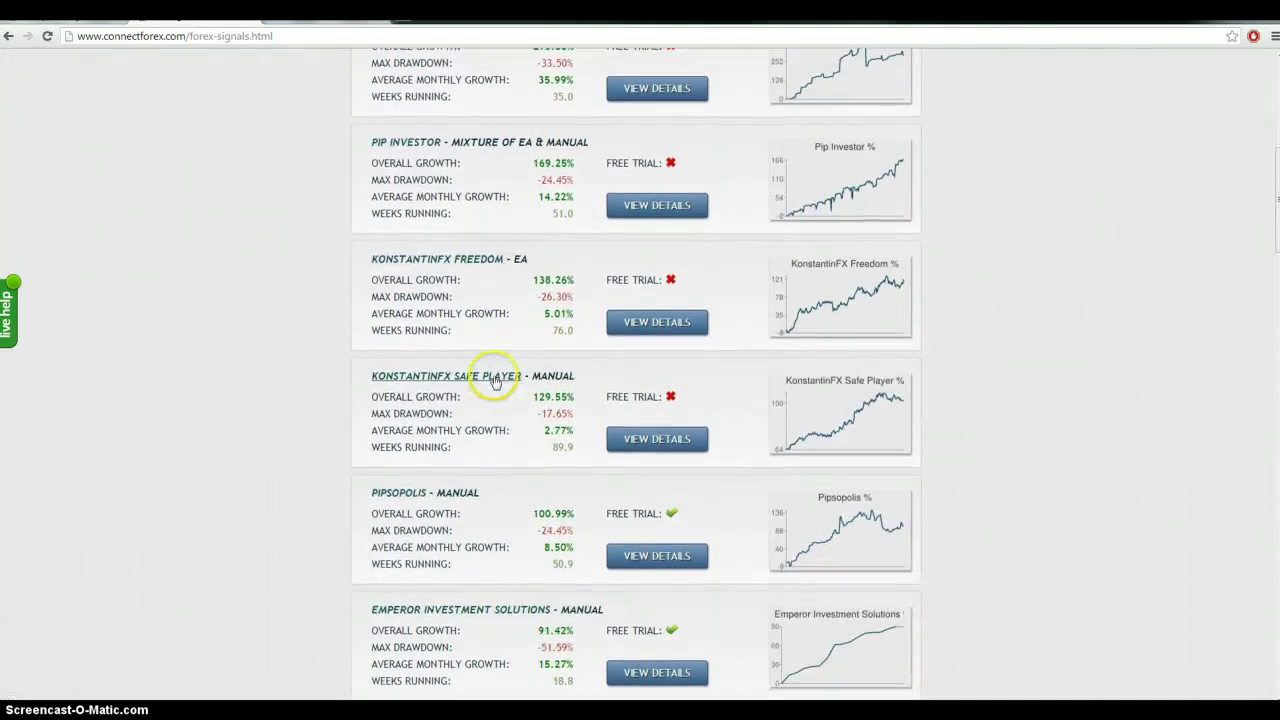
Open KonstantinFX Freedom and review its facts, subscription options and trade history.
click(641, 330)
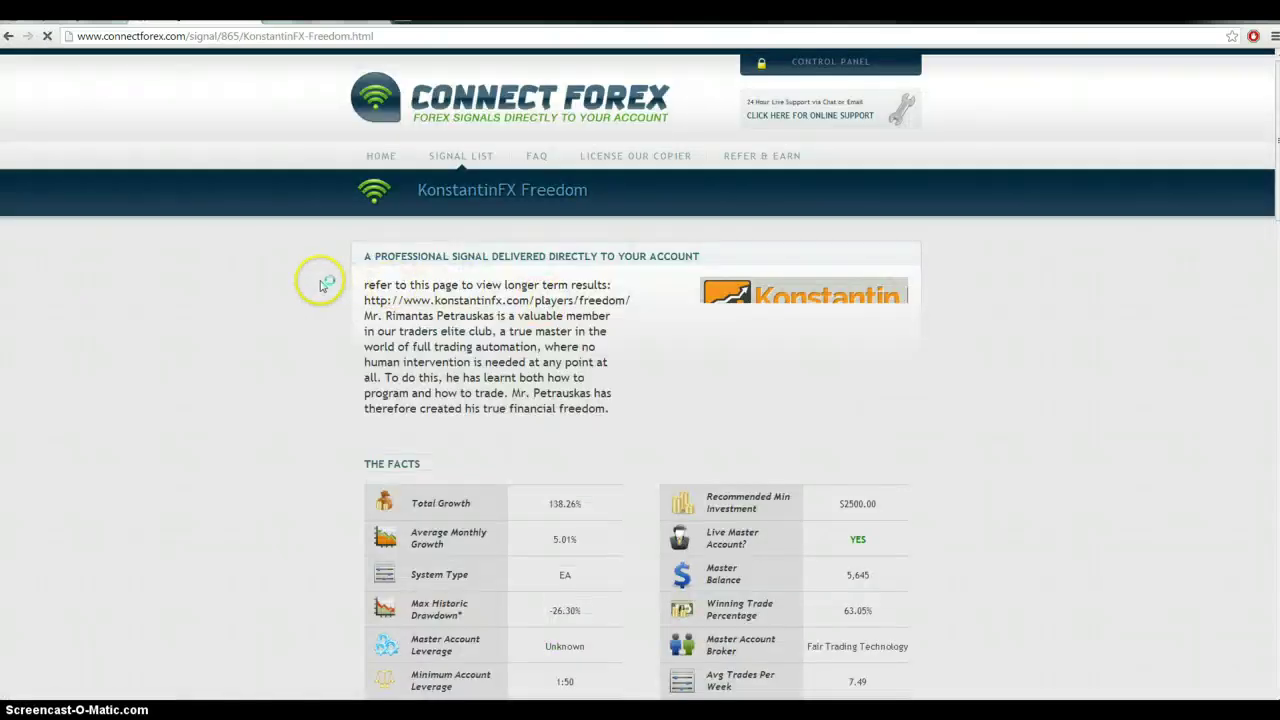
scroll(276, 293, down, 1)
scroll(268, 295, down, 3)
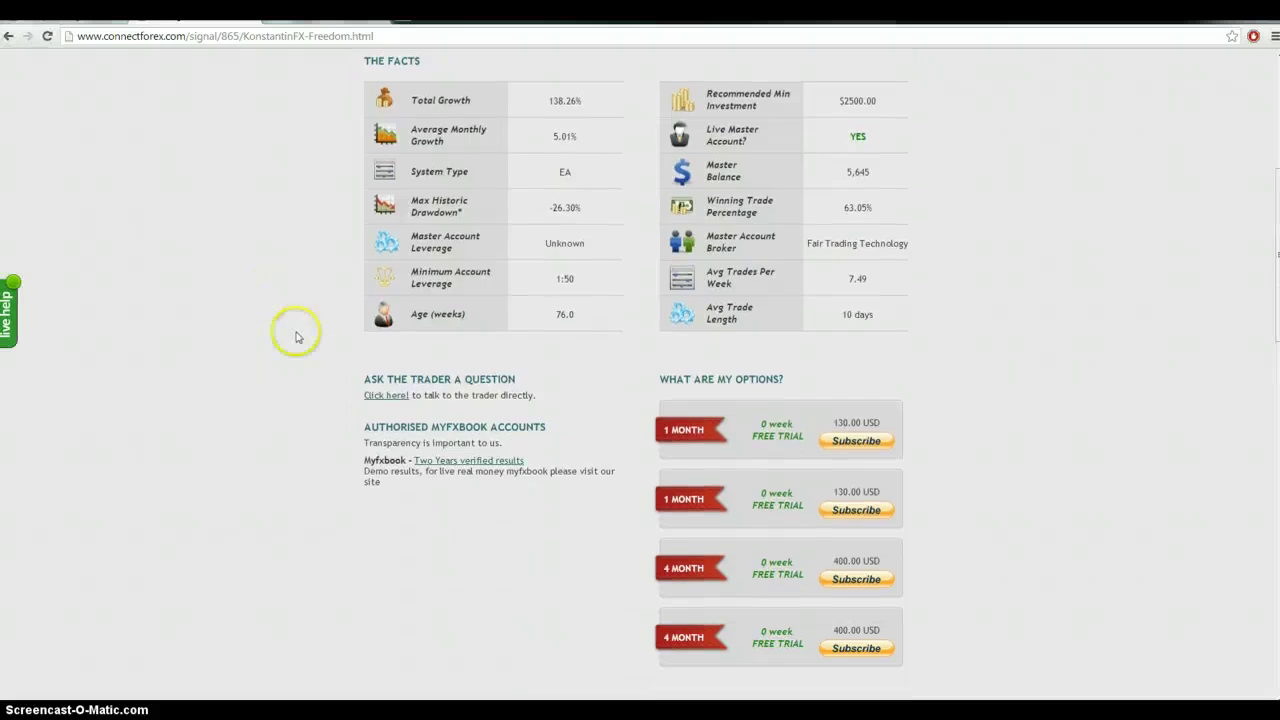
scroll(328, 367, down, 3)
scroll(317, 369, up, 7)
scroll(320, 372, down, 6)
scroll(320, 372, down, 3)
scroll(343, 409, down, 3)
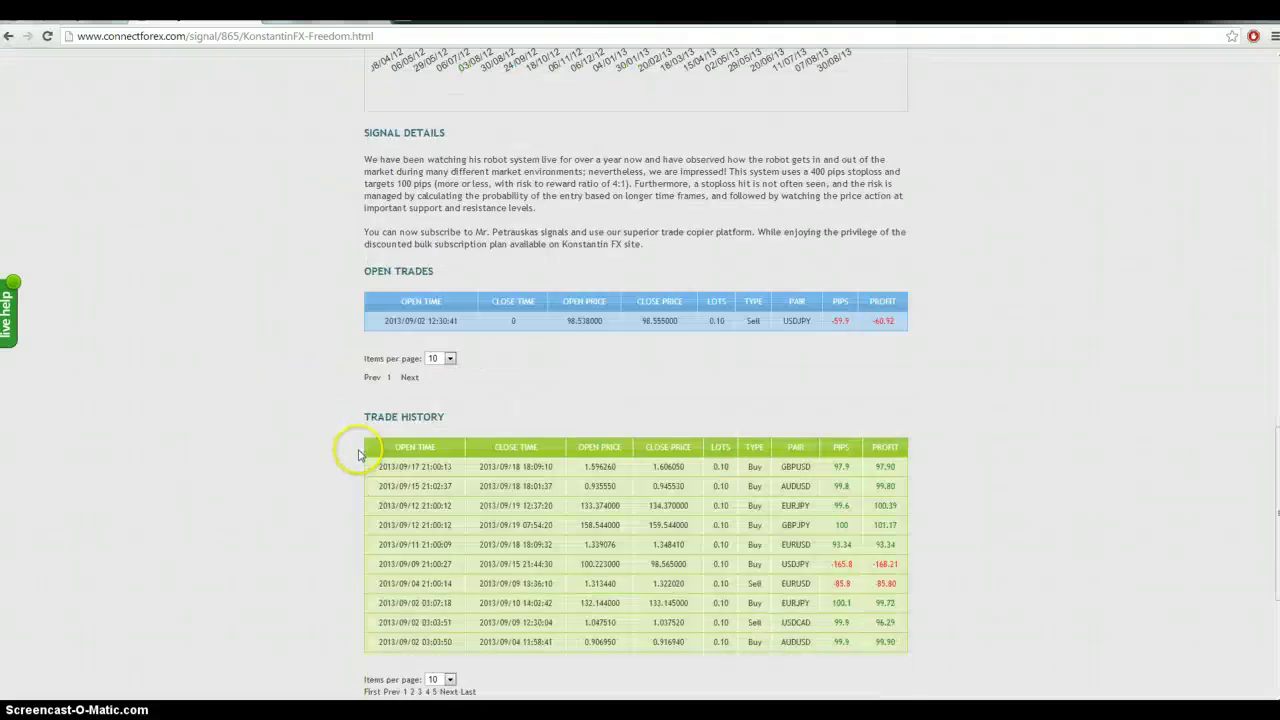
Back in SimpleTrader, review the publishing requirements: balance and master account pass, live account and growth fail.
click(53, 18)
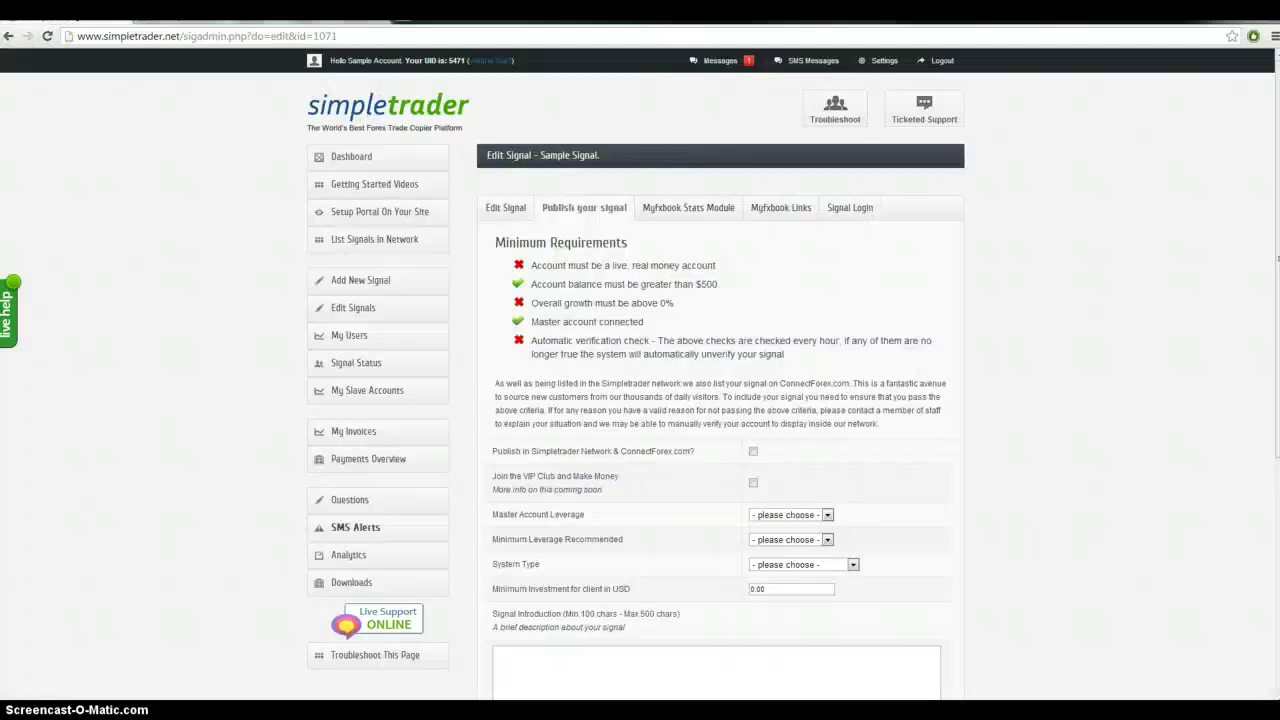
scroll(238, 280, down, 1)
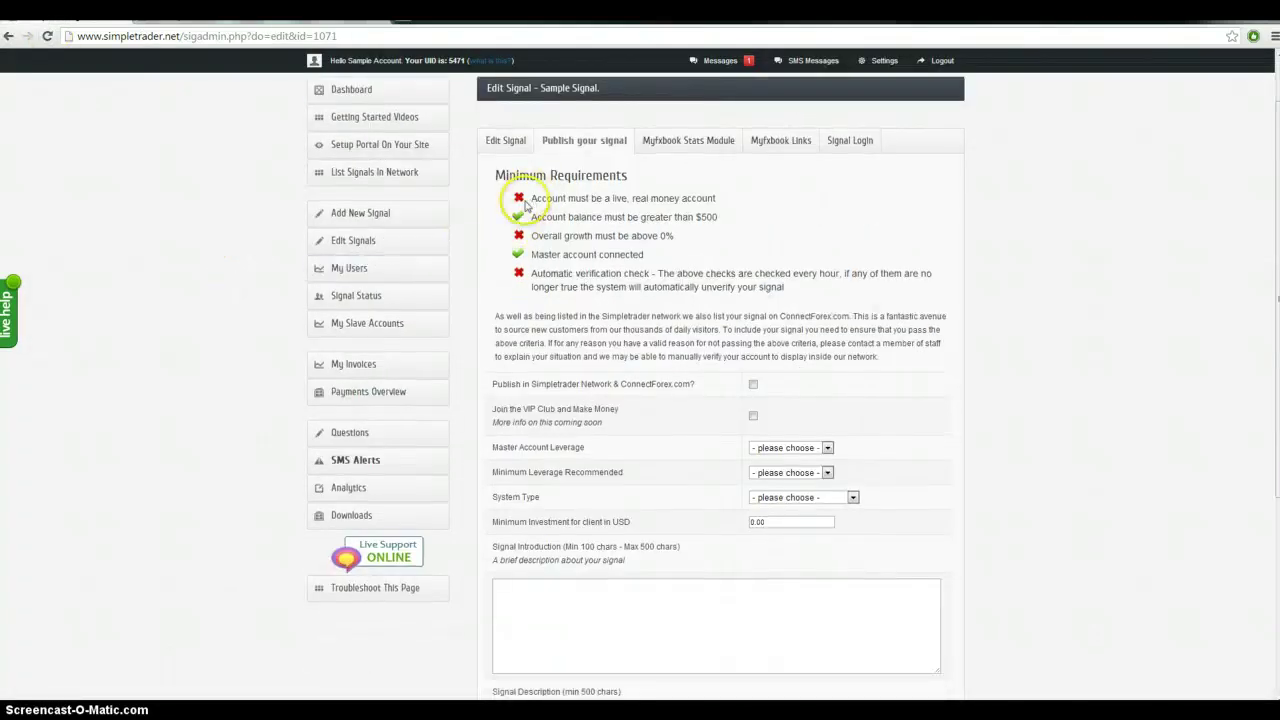
scroll(218, 293, down, 2)
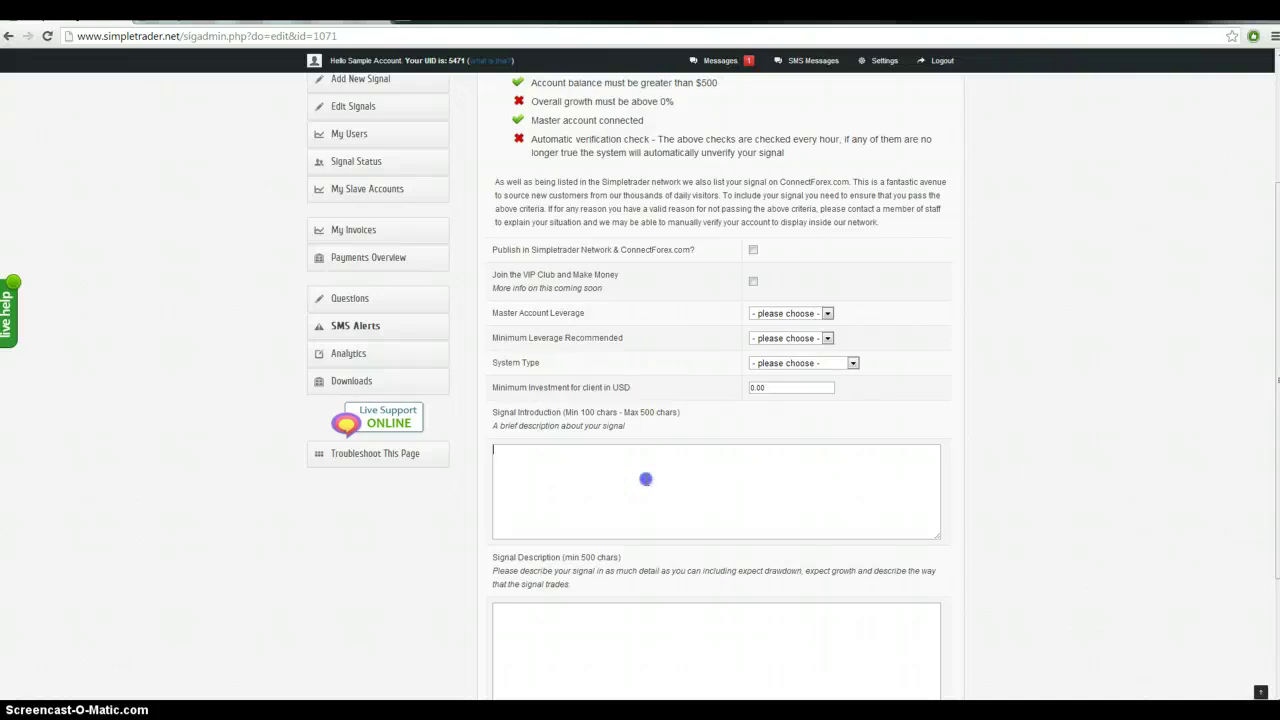
scroll(602, 612, down, 3)
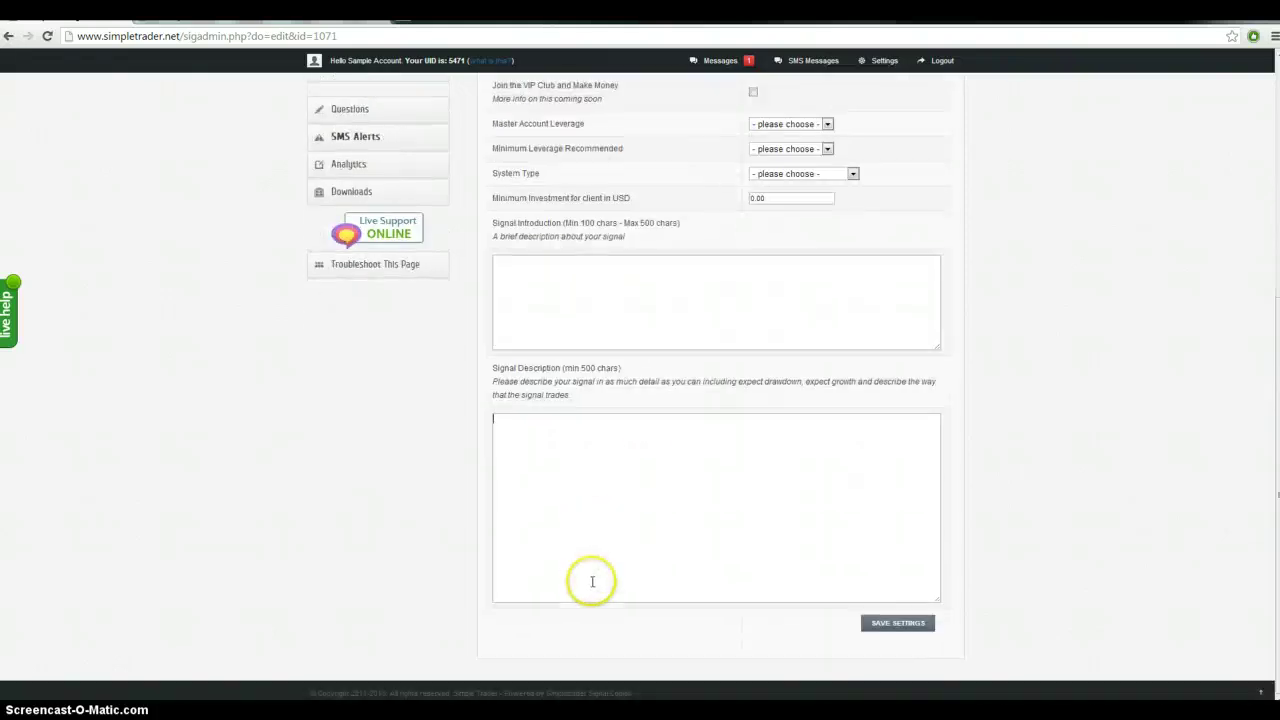
scroll(592, 580, up, 3)
scroll(605, 565, up, 1)
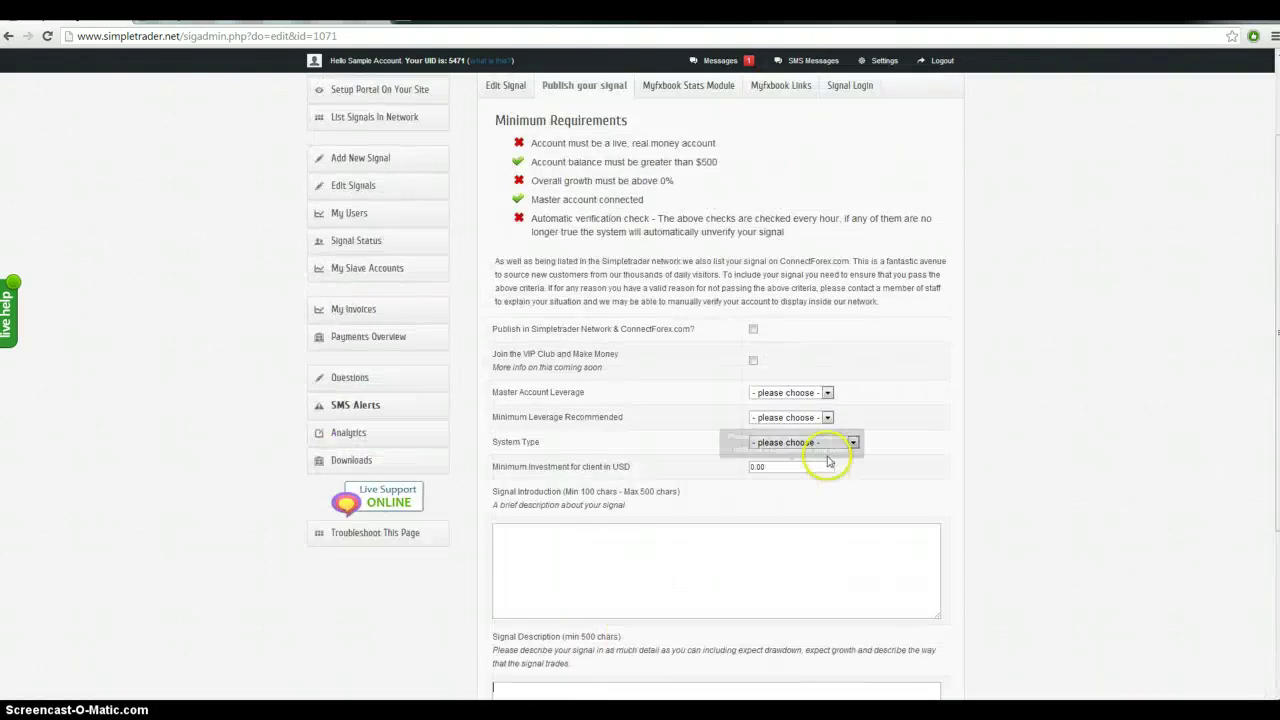
scroll(630, 308, up, 2)
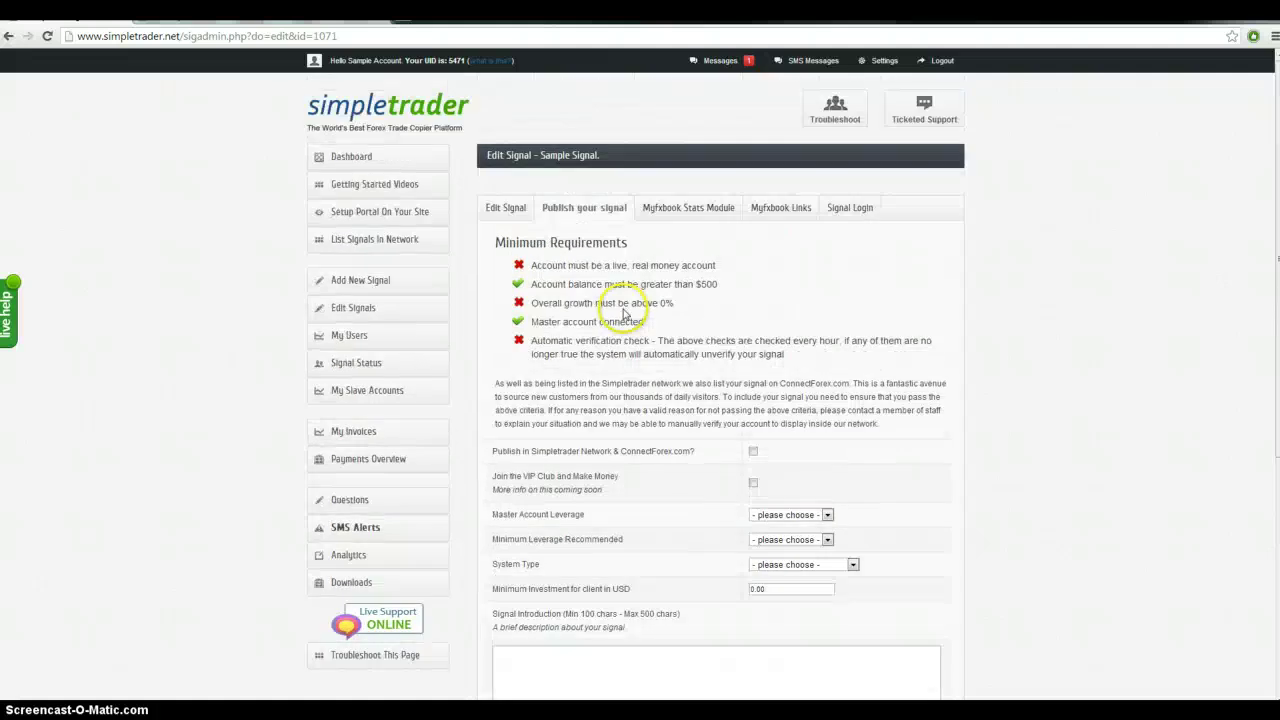
Fetch accounts with the Myfxbook login and save the chosen account as Sample Signal's stats source.
click(677, 214)
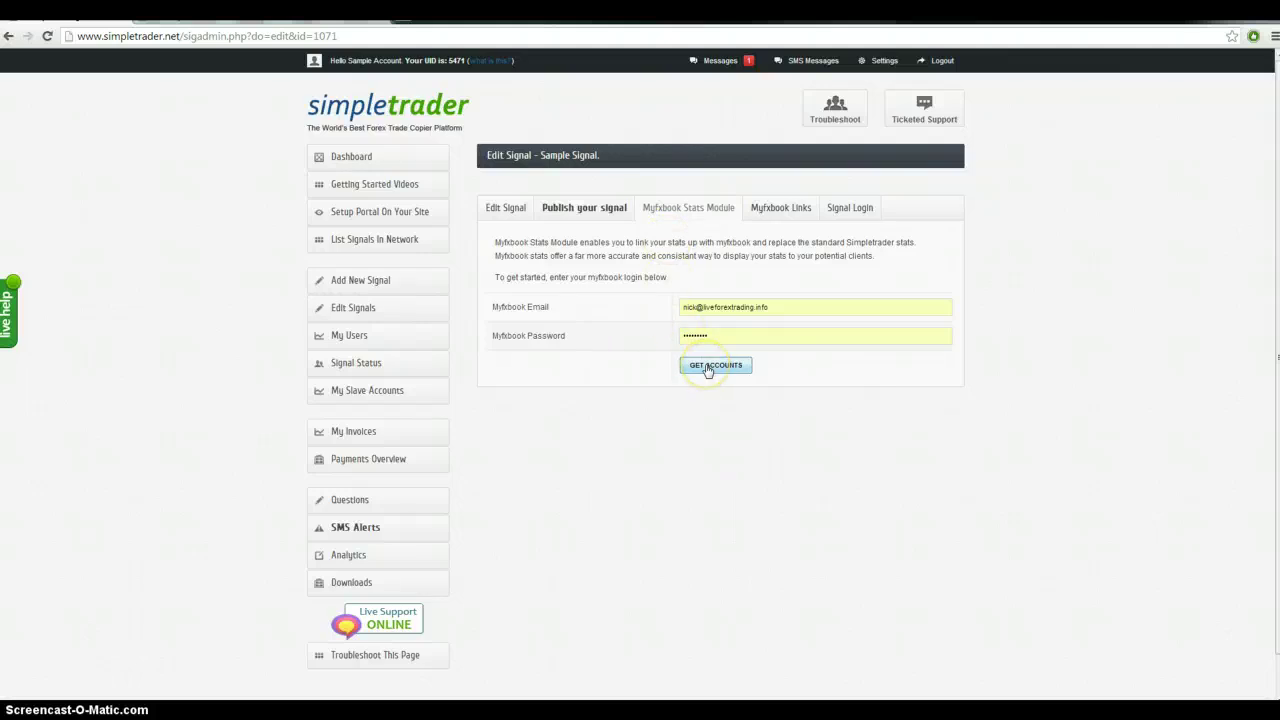
click(707, 368)
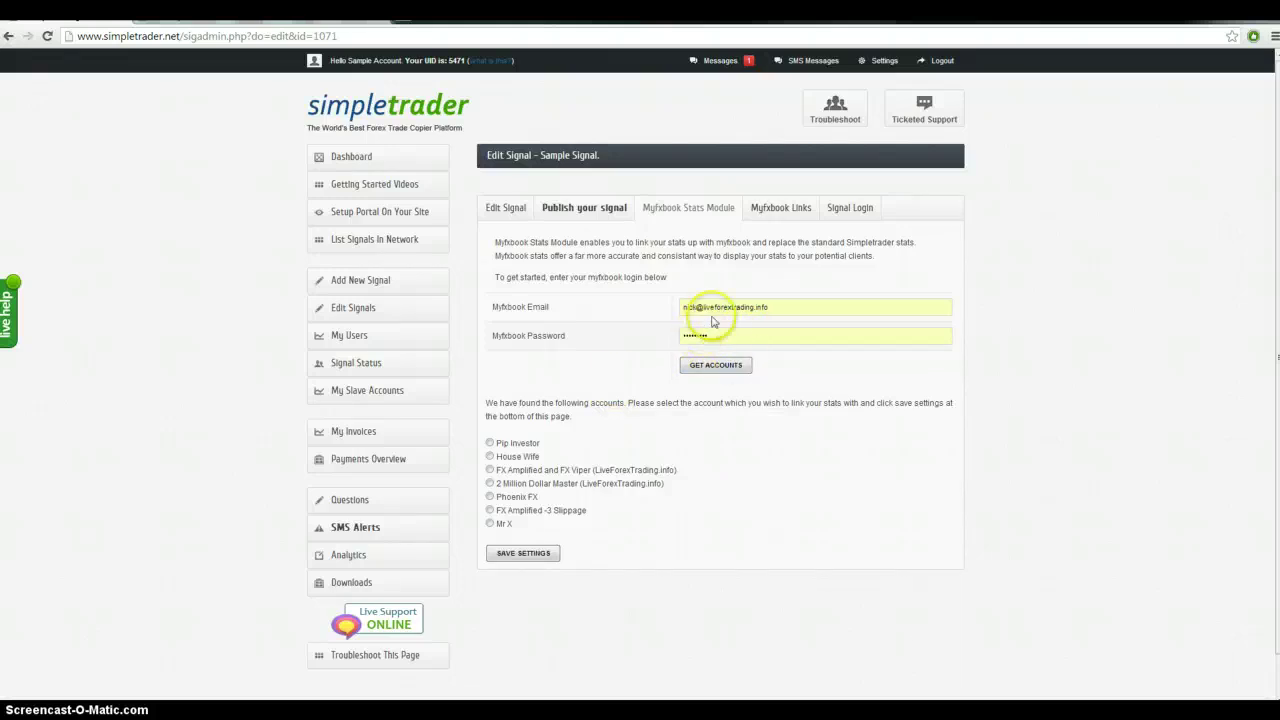
click(722, 368)
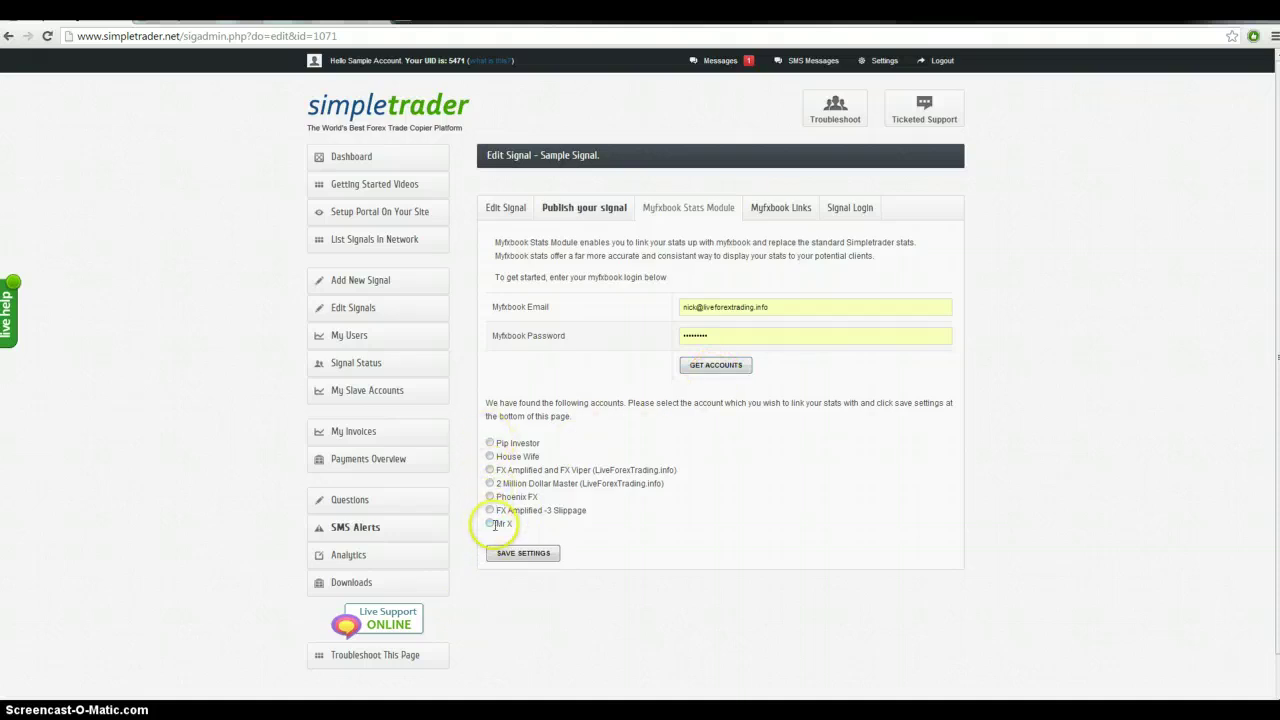
click(521, 556)
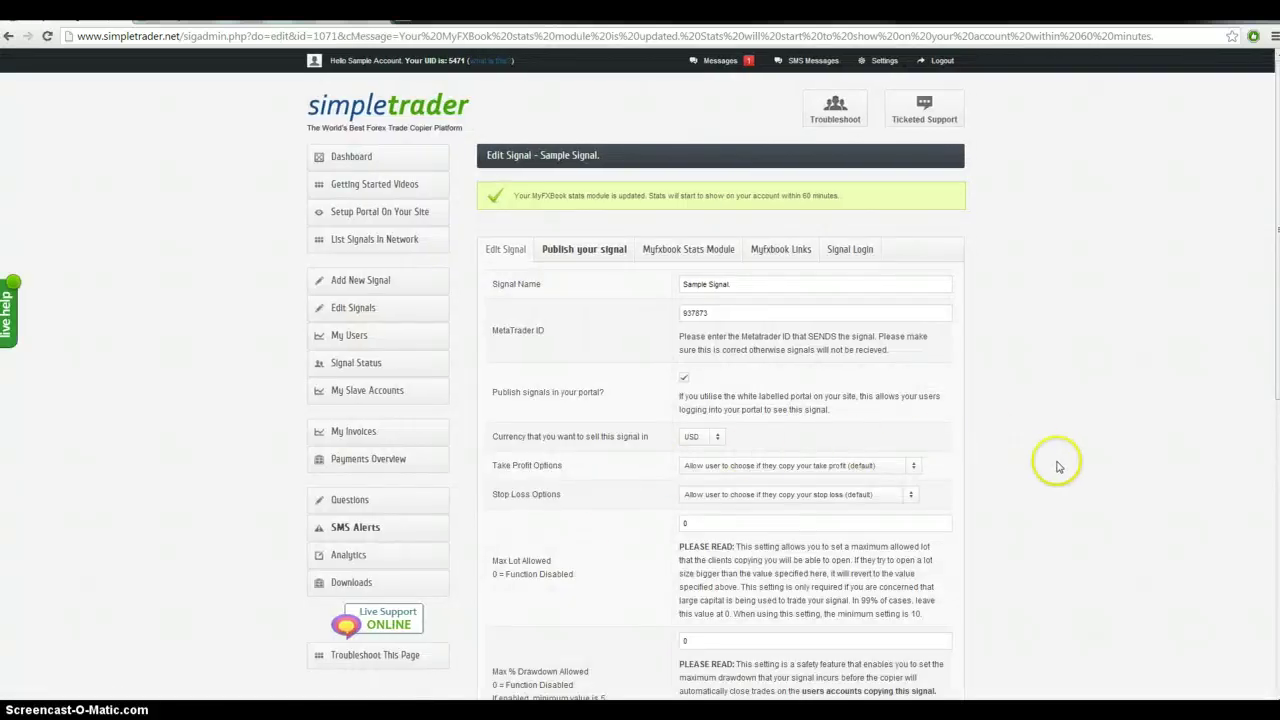
Review Sample Signal's public page with 1-month 50 USD and 6-month 250 USD plans and 2-week trials.
click(347, 311)
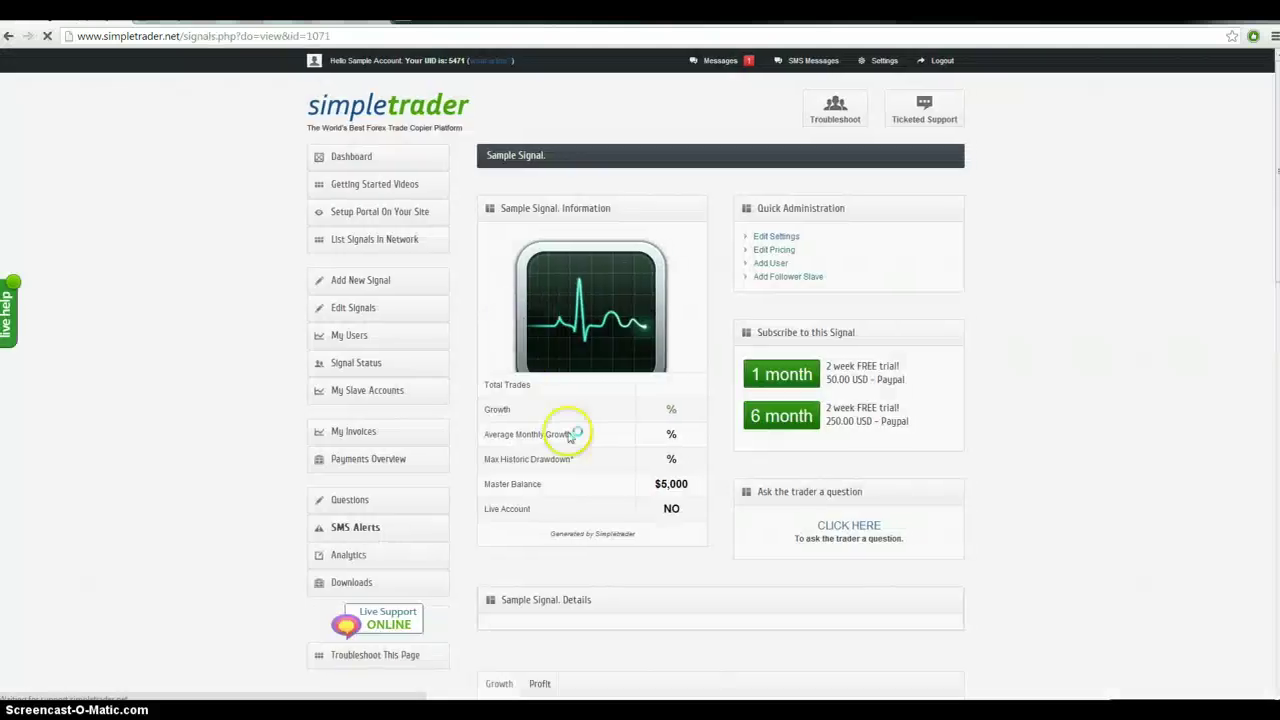
scroll(674, 415, down, 3)
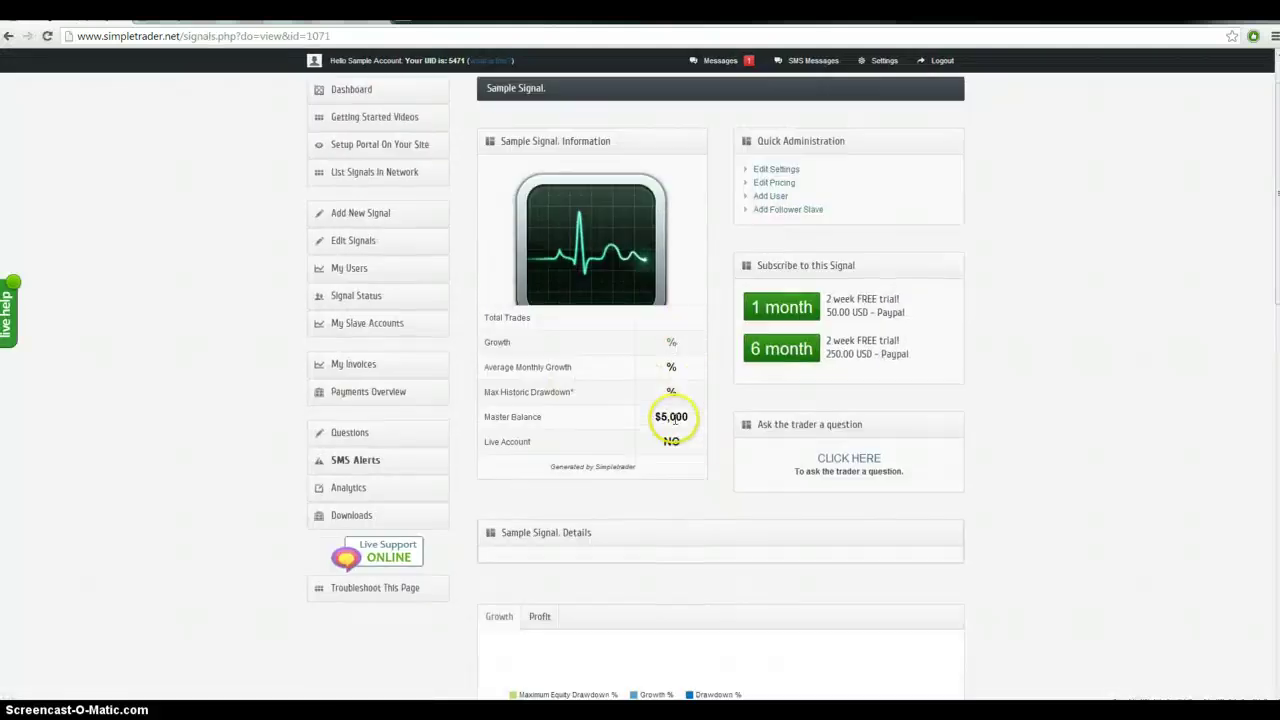
scroll(674, 428, up, 2)
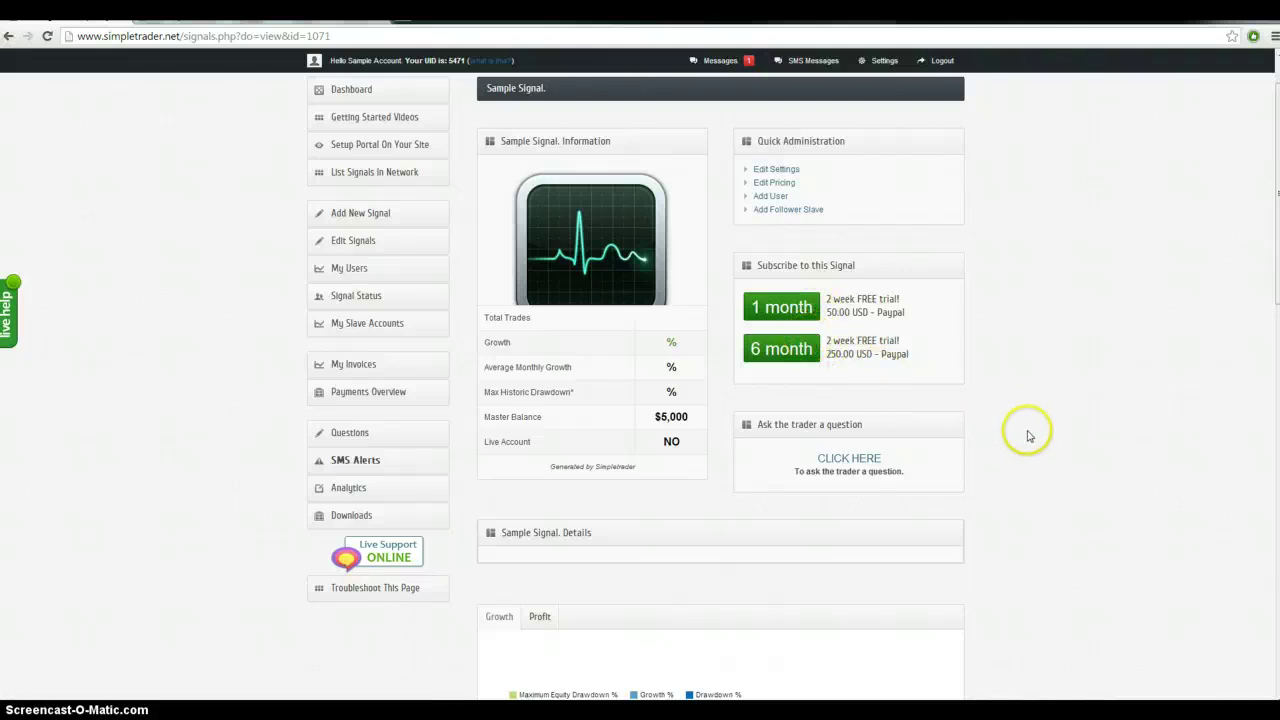
scroll(1021, 445, up, 1)
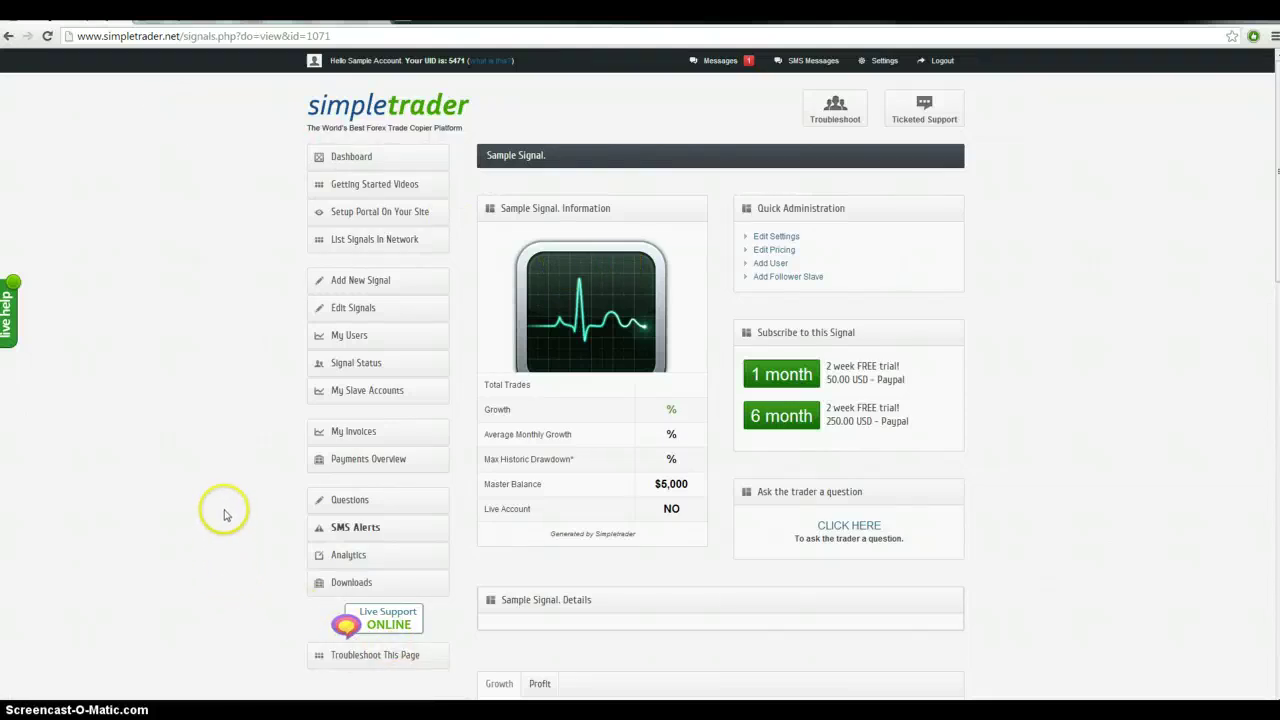
scroll(1123, 194, down, 7)
scroll(1123, 194, up, 7)
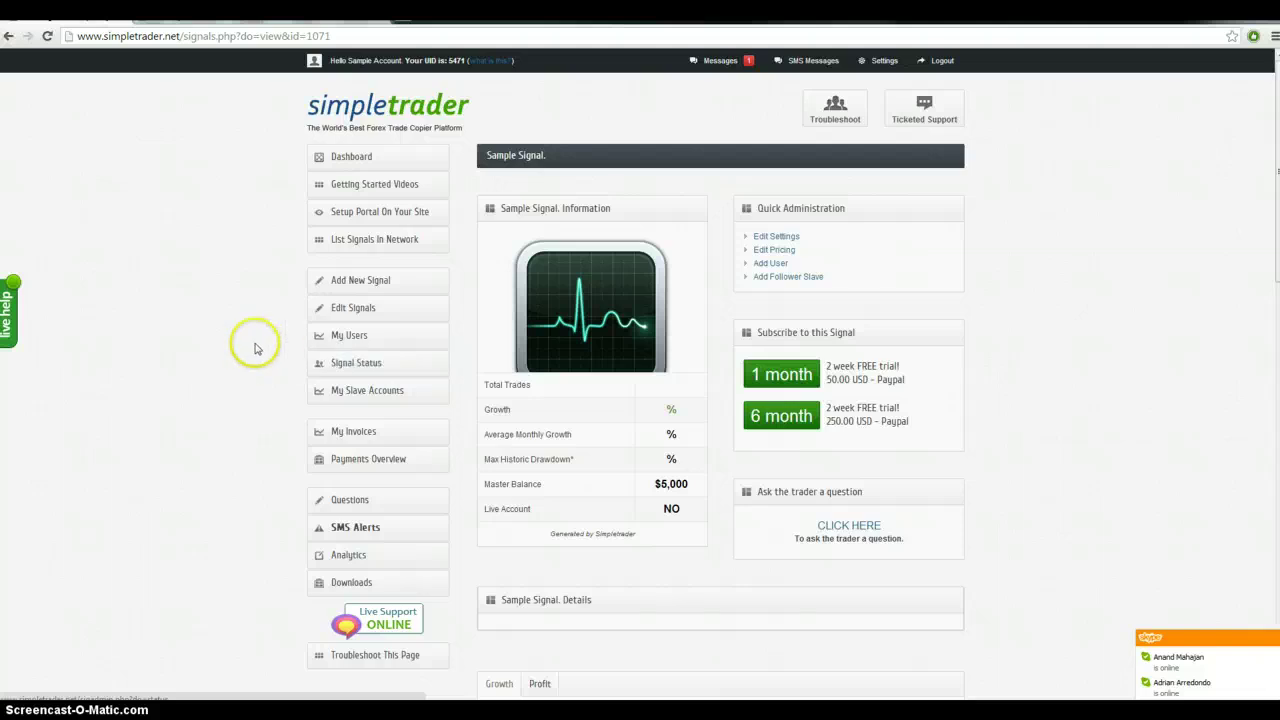
Open My Users and look over the one signed-up user registered 2013/09/23.
click(340, 337)
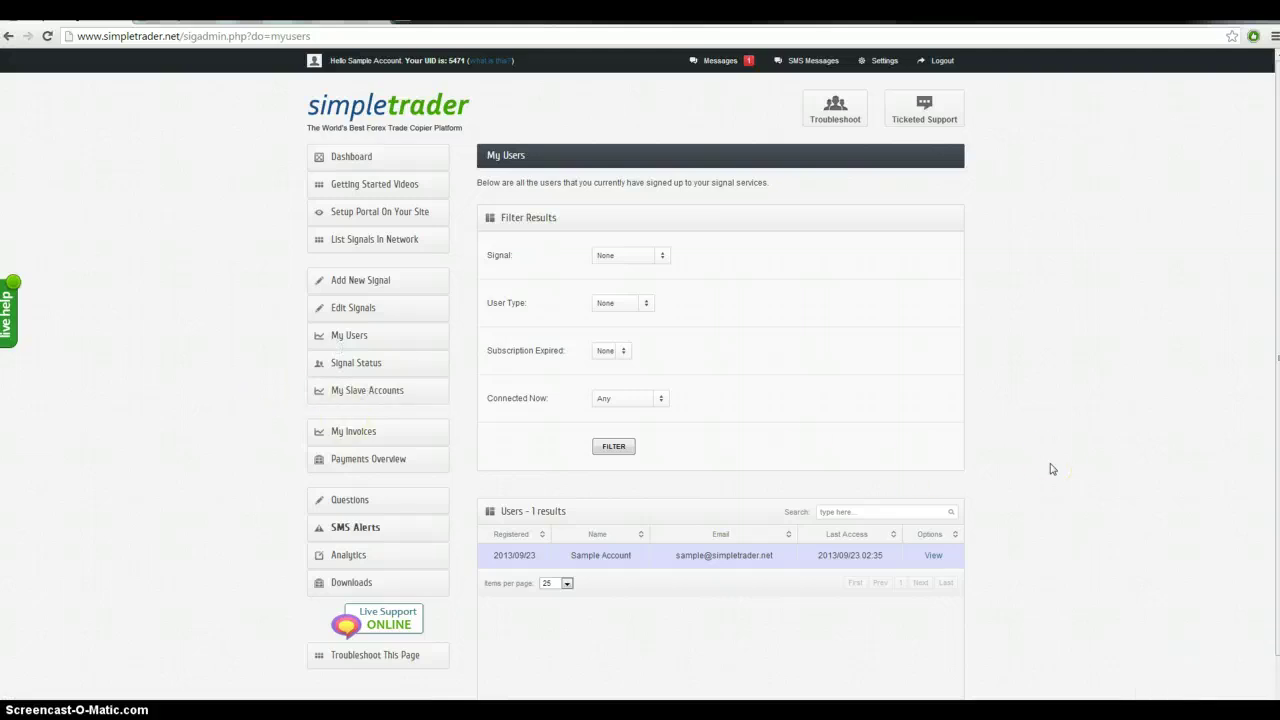
scroll(1050, 465, down, 1)
scroll(1045, 460, up, 1)
scroll(700, 556, down, 1)
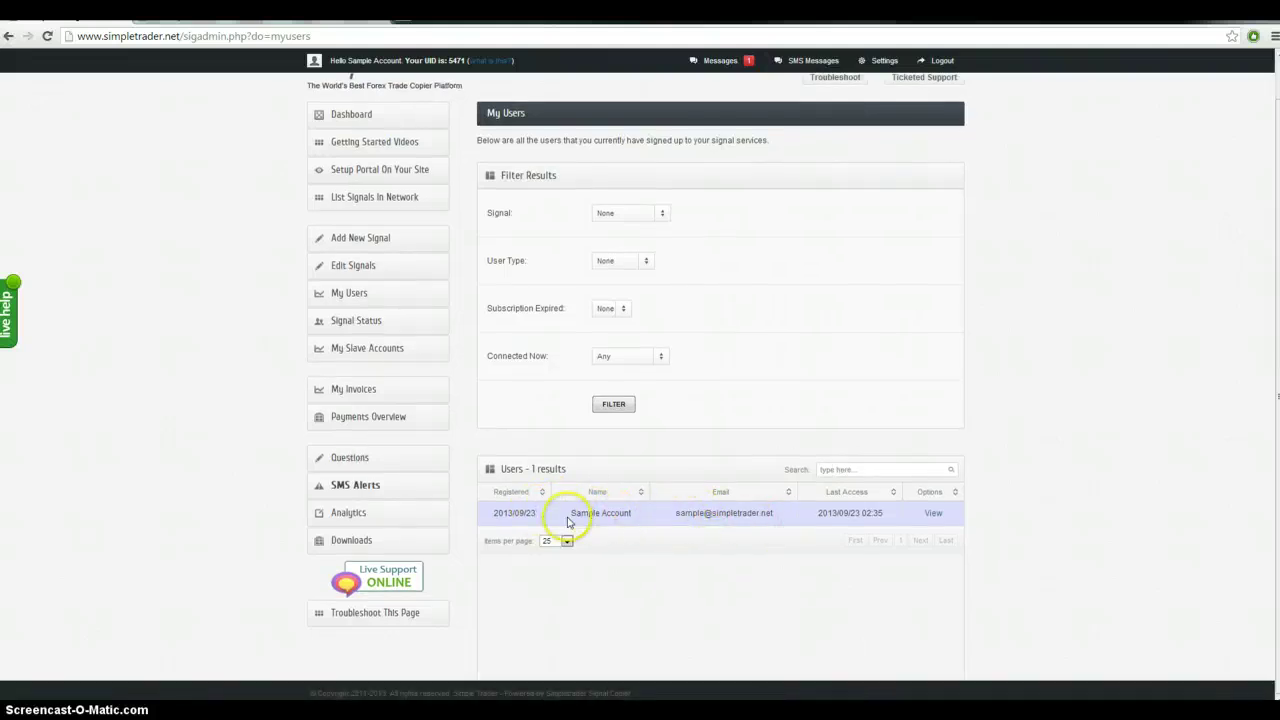
Review the user's subscription details, signal status and SMS alerts, ending back on My Users.
click(931, 515)
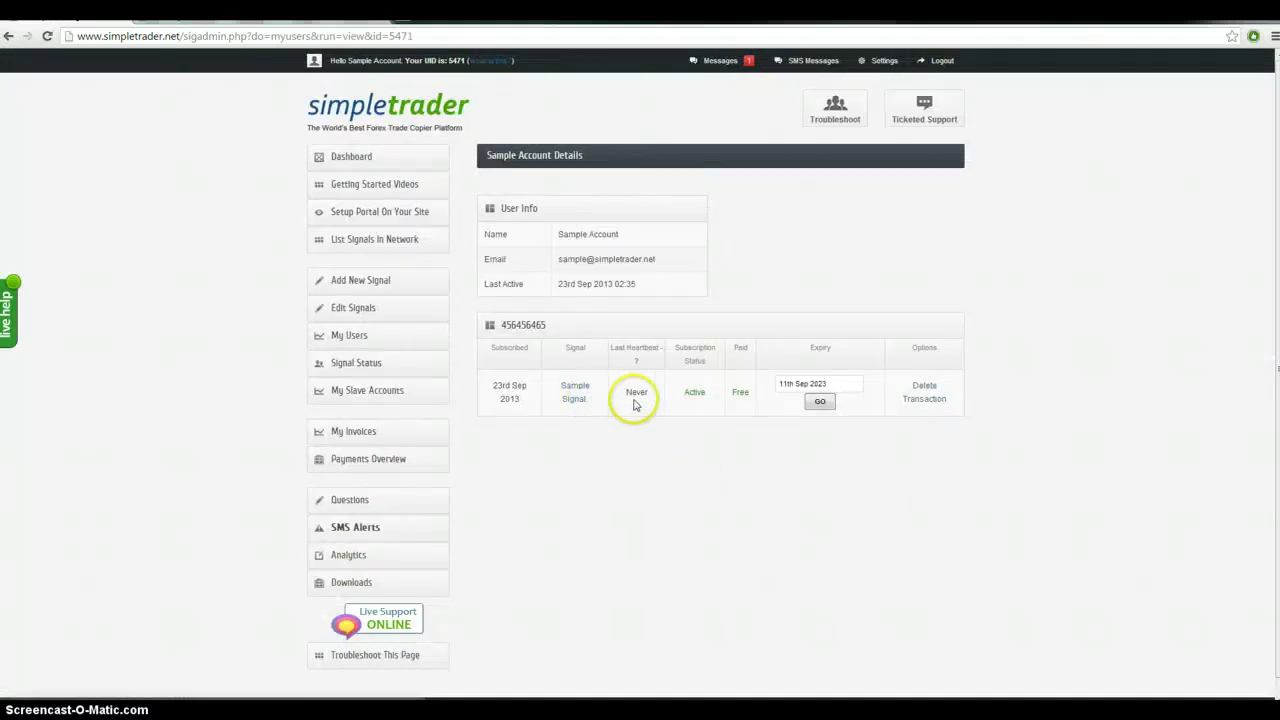
click(10, 37)
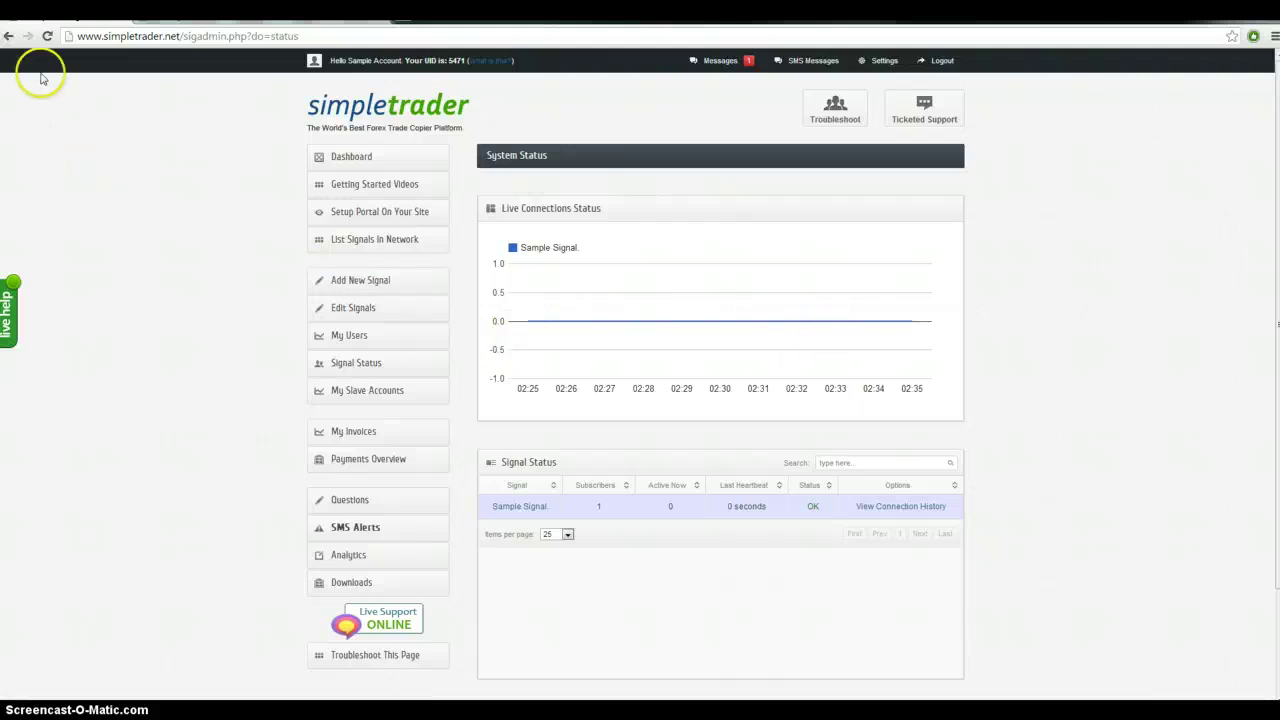
click(8, 38)
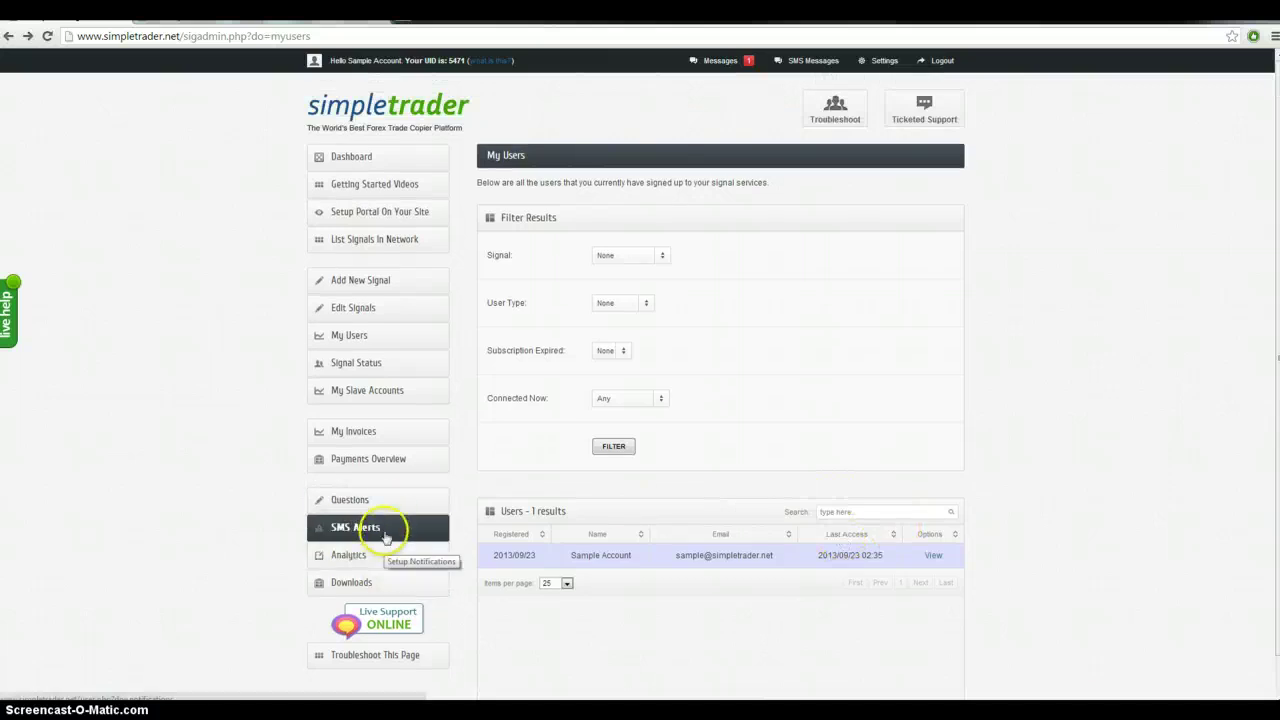
click(366, 530)
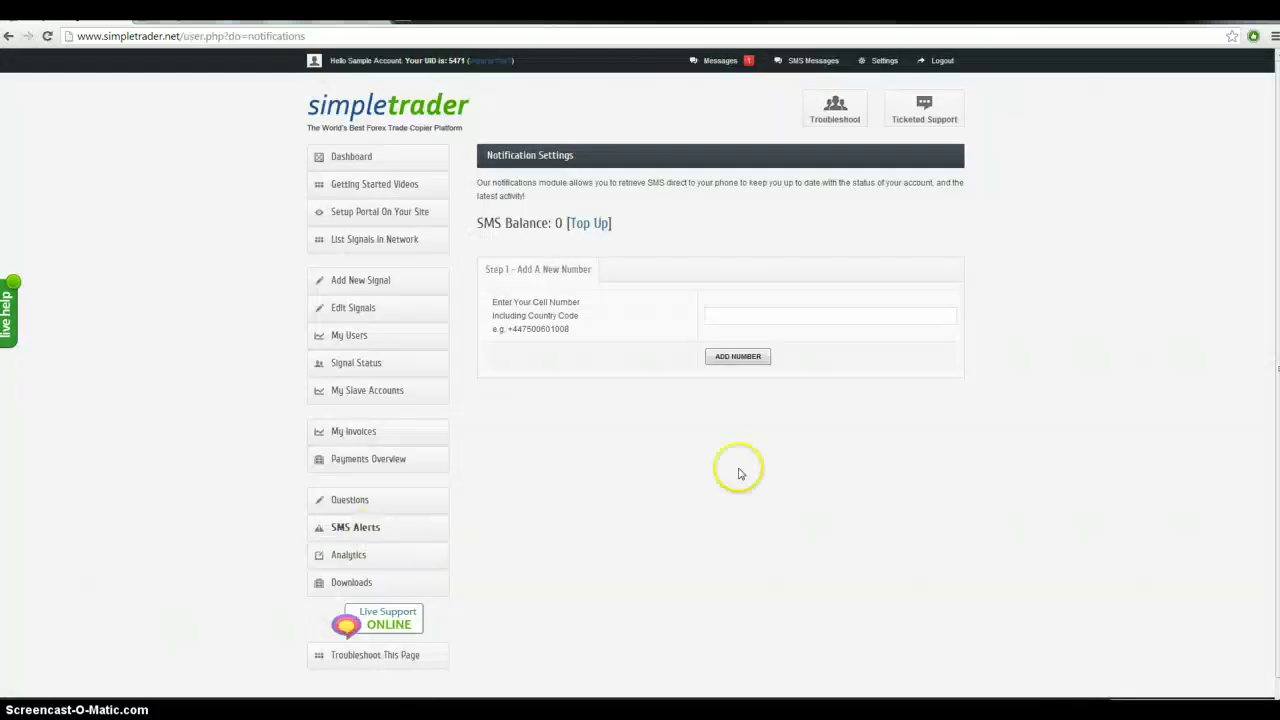
click(8, 36)
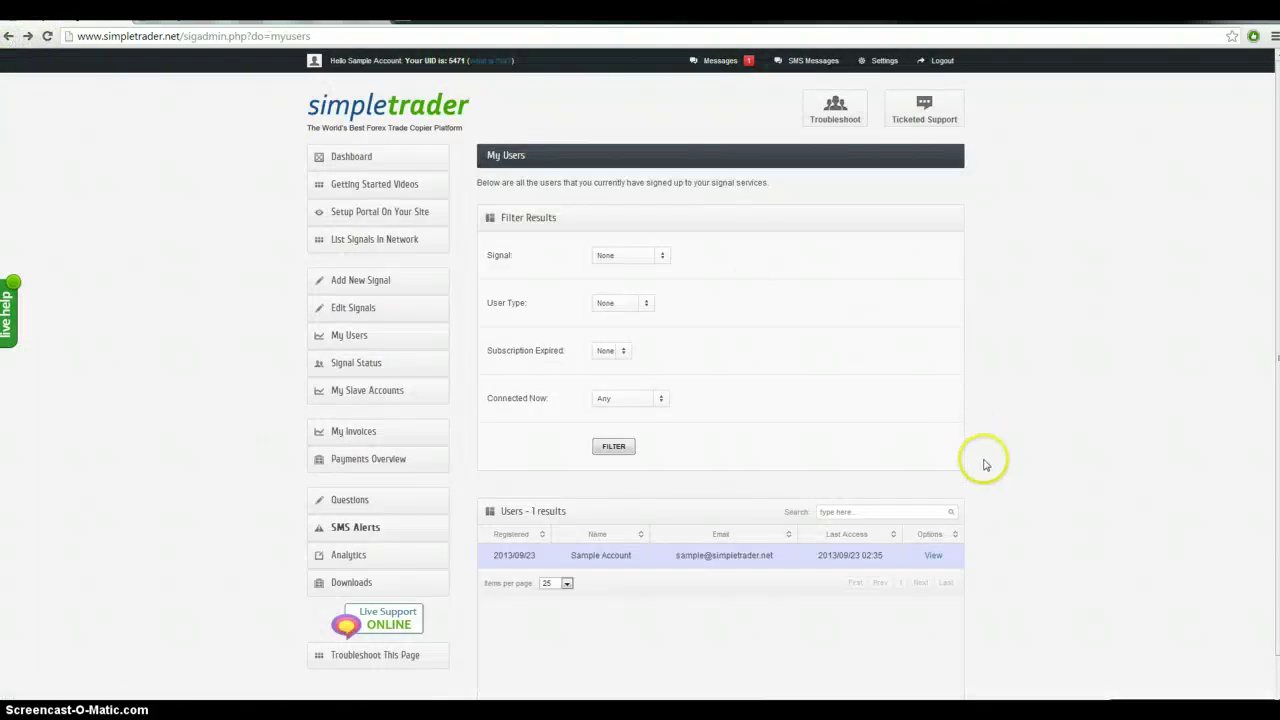